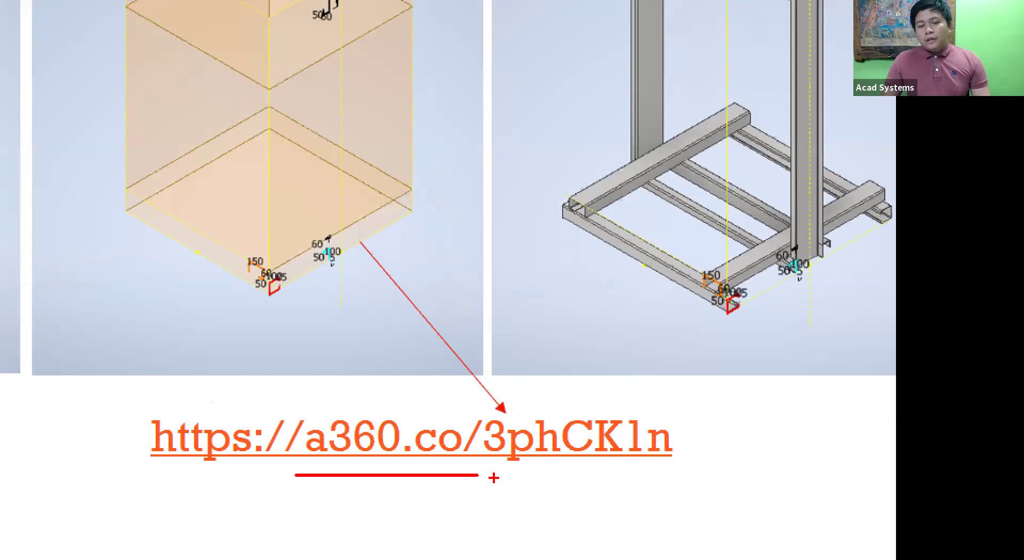
drag(574, 468, 619, 466)
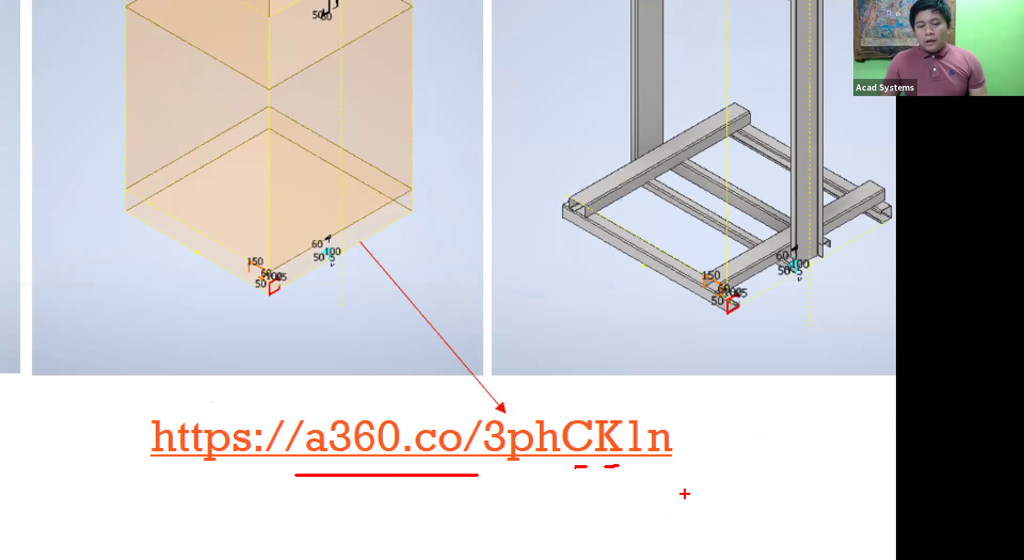
key(Escape)
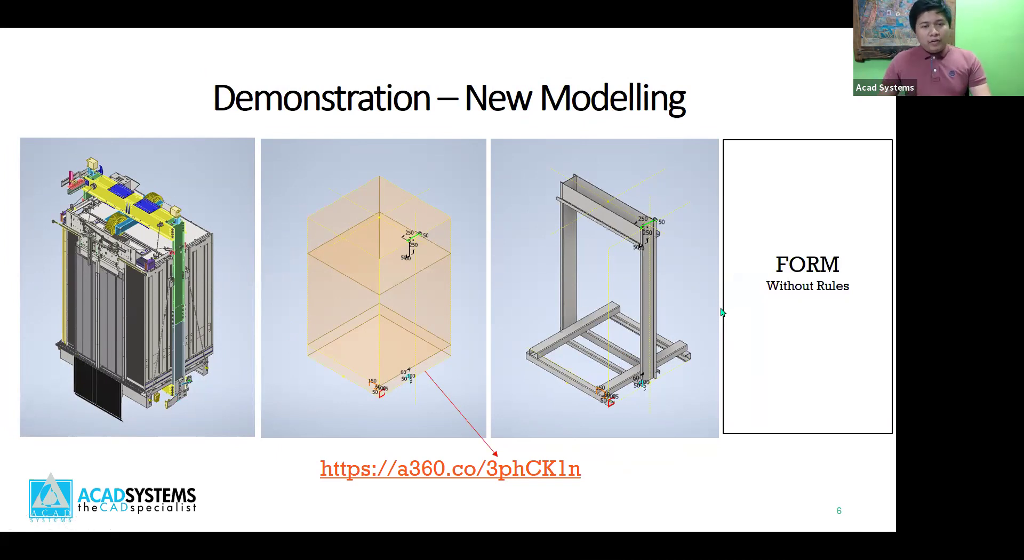
Step: Switch to Autodesk Inventor and examine the overall structure of the GA Full Assembly lift model
key(alt+Tab)
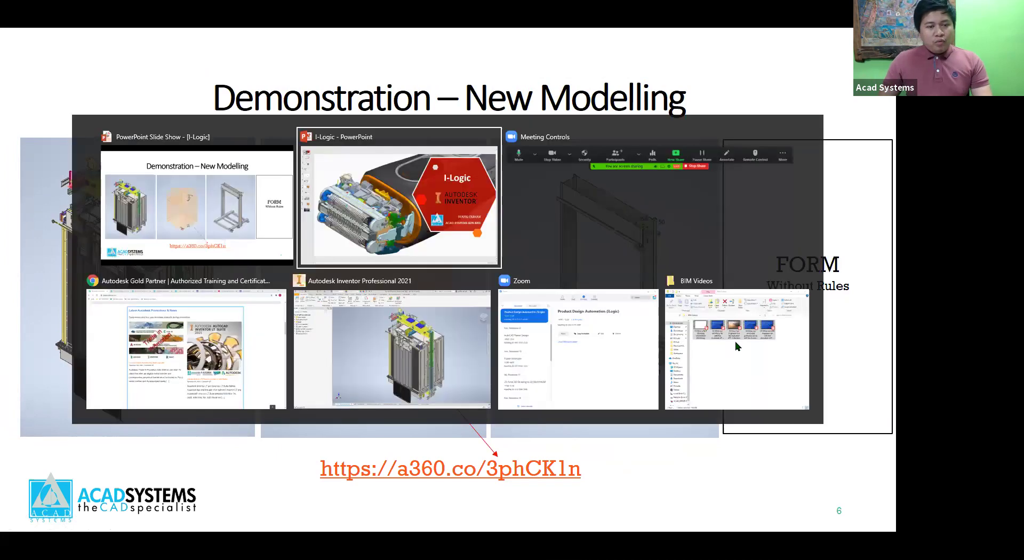
click(331, 351)
scroll(336, 350, up, 2)
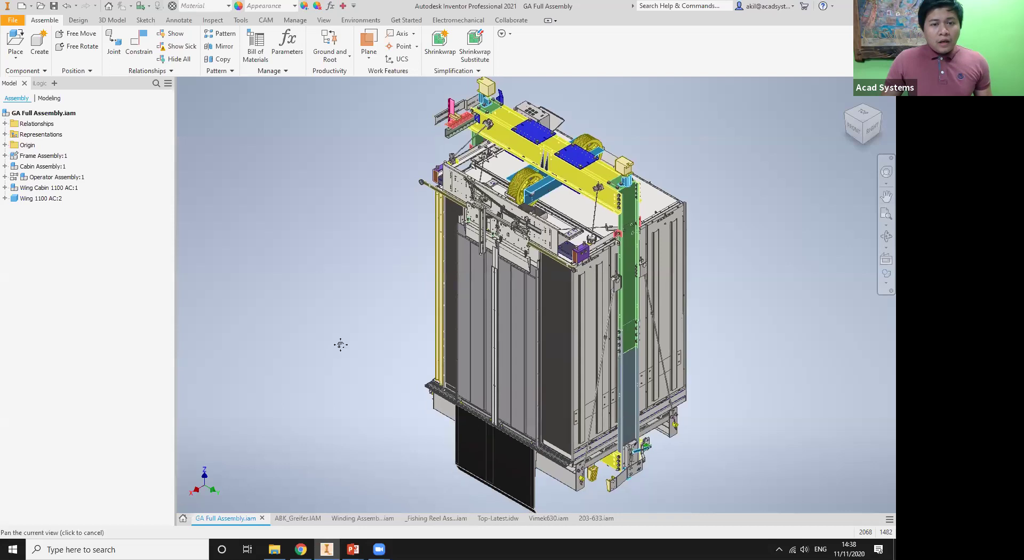
middle_drag(343, 348, 327, 347)
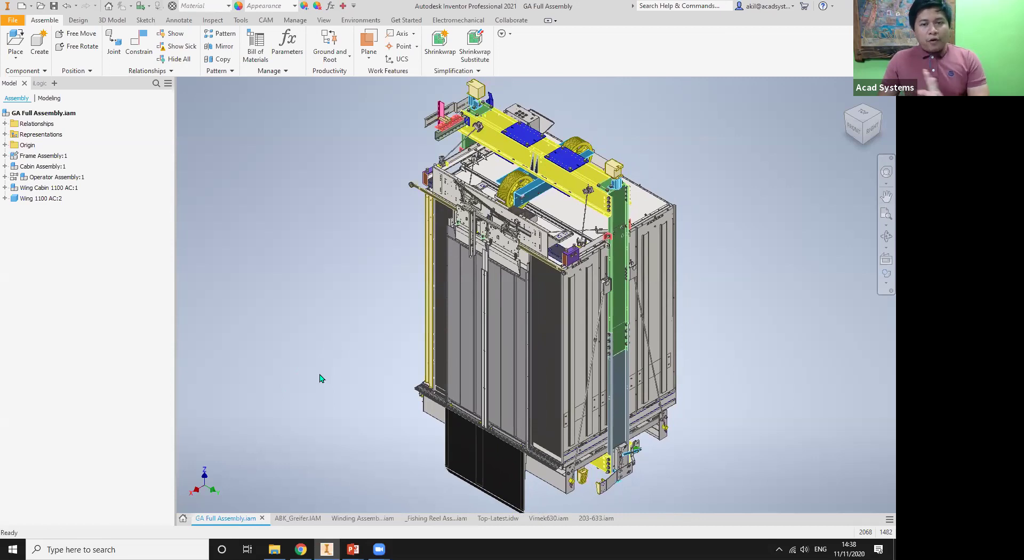
middle_drag(322, 379, 310, 373)
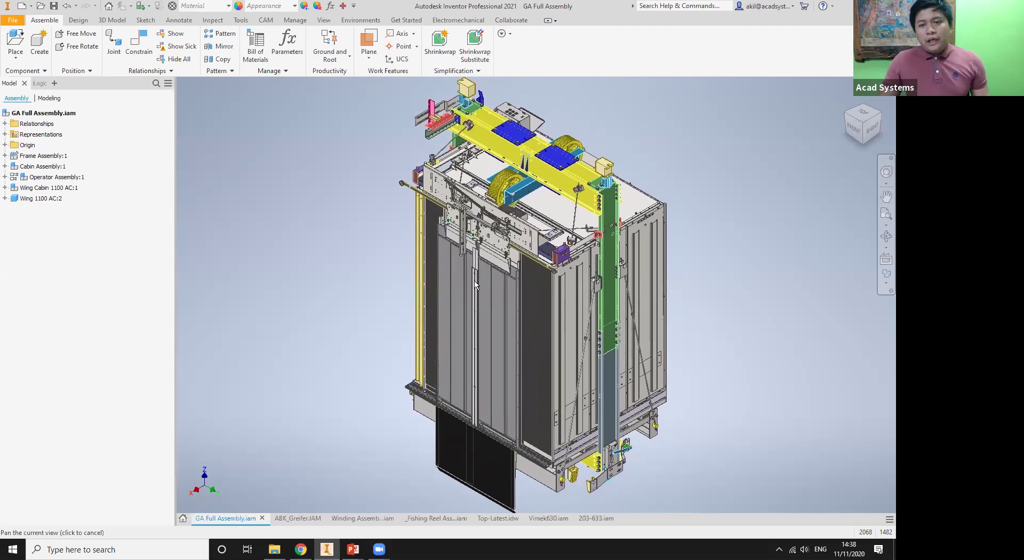
middle_drag(569, 190, 567, 190)
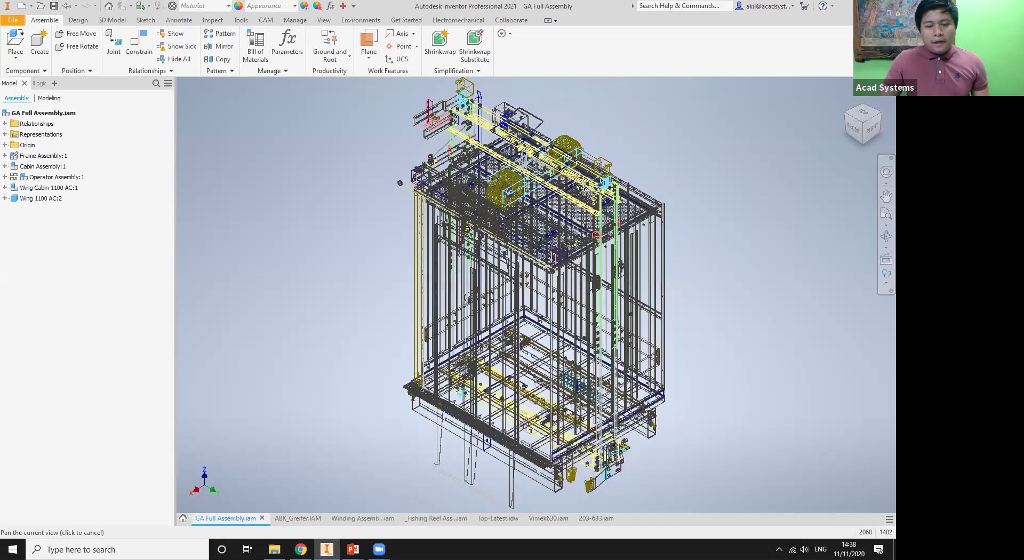
middle_drag(583, 189, 589, 200)
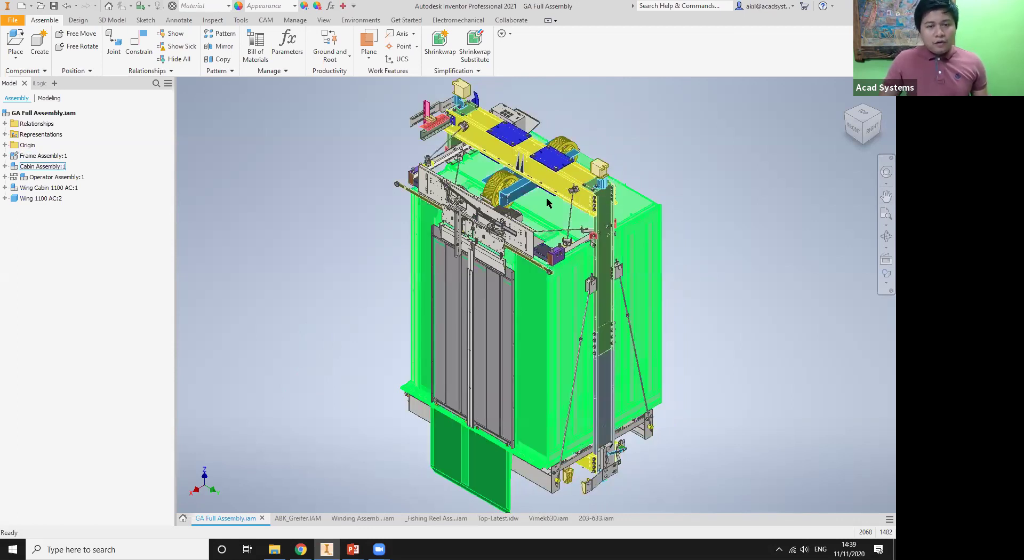
click(288, 361)
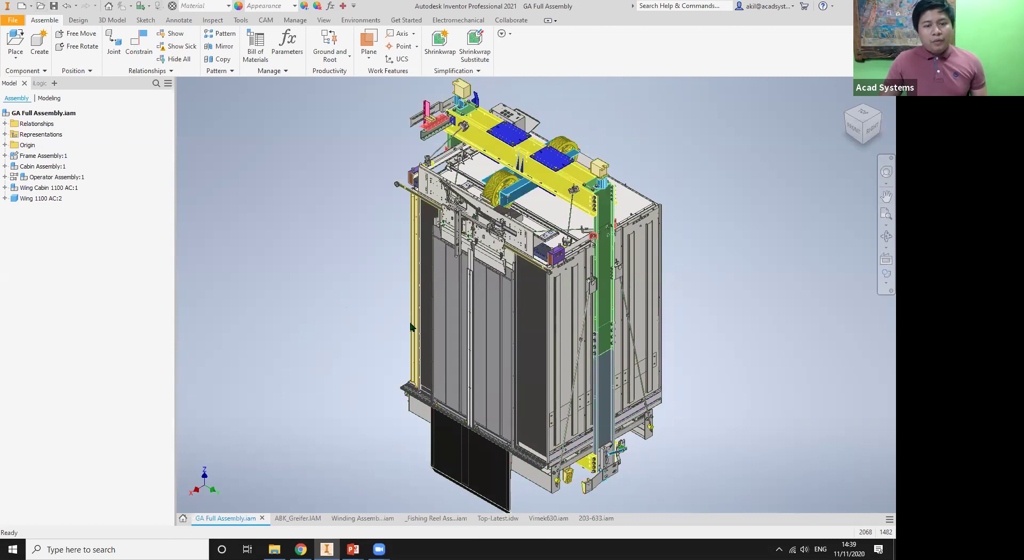
Step: Open the part file 01 TDD Start.ipt with the surface layout of the lift frame
key(ctrl+o)
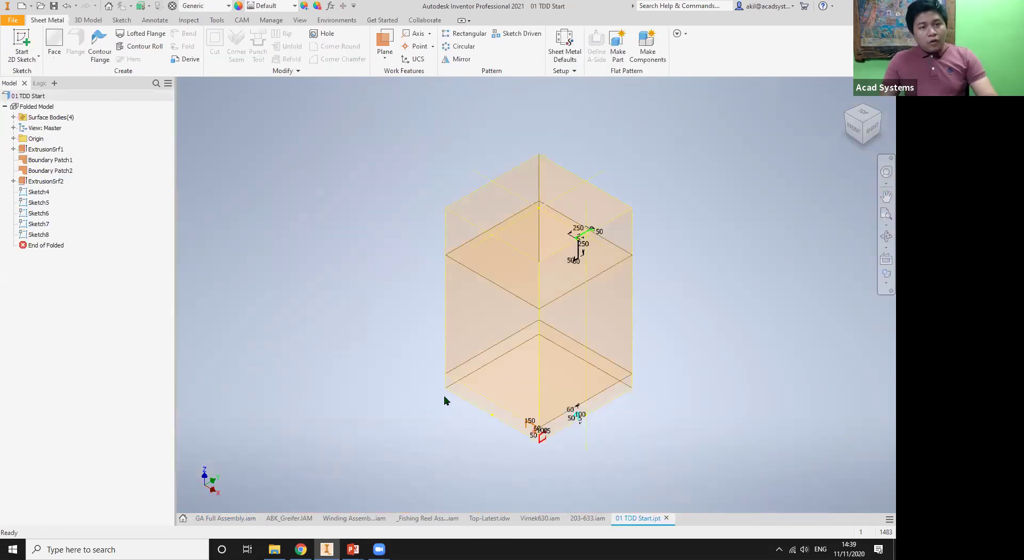
scroll(446, 402, up, 5)
scroll(452, 410, down, 3)
scroll(453, 409, down, 3)
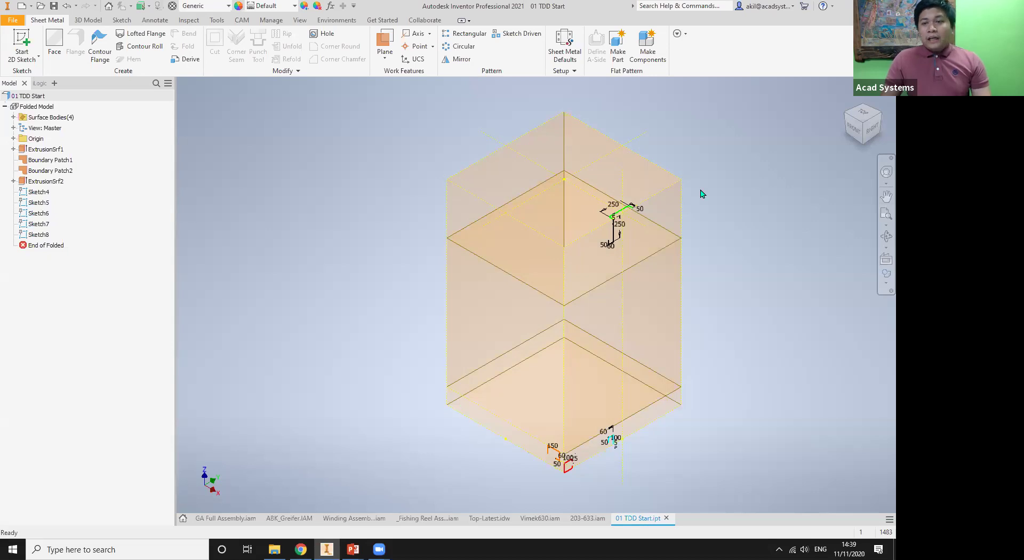
middle_drag(703, 194, 698, 196)
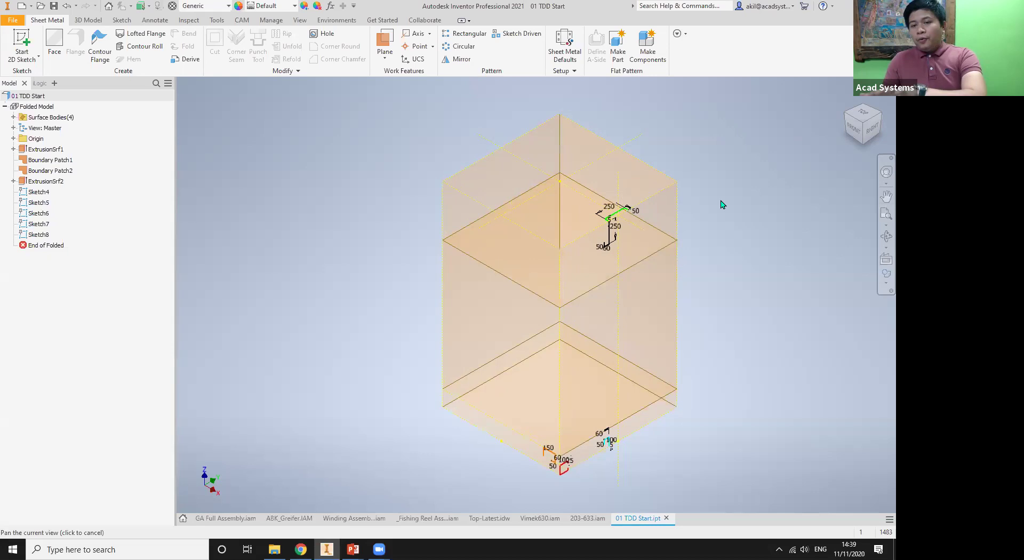
middle_drag(721, 201, 720, 201)
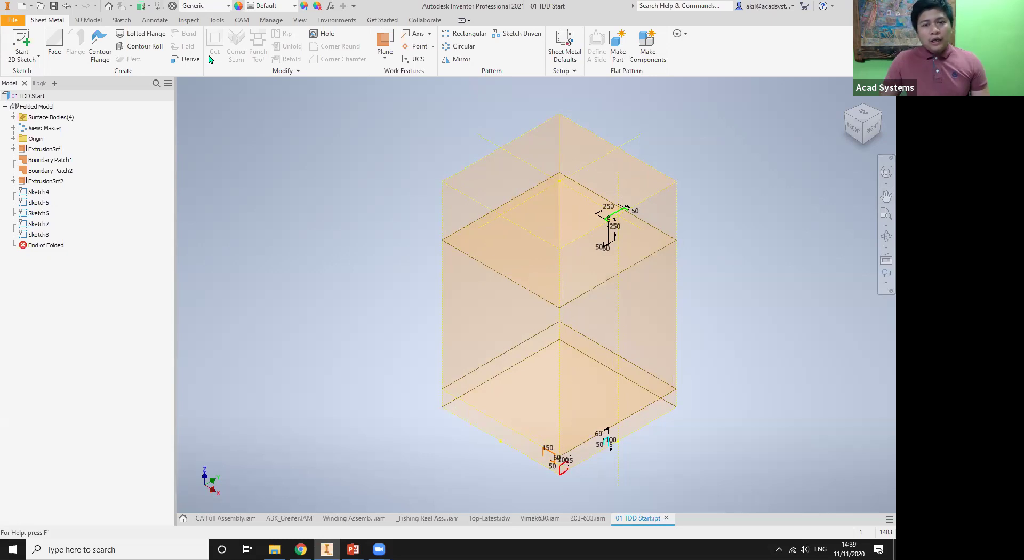
click(100, 45)
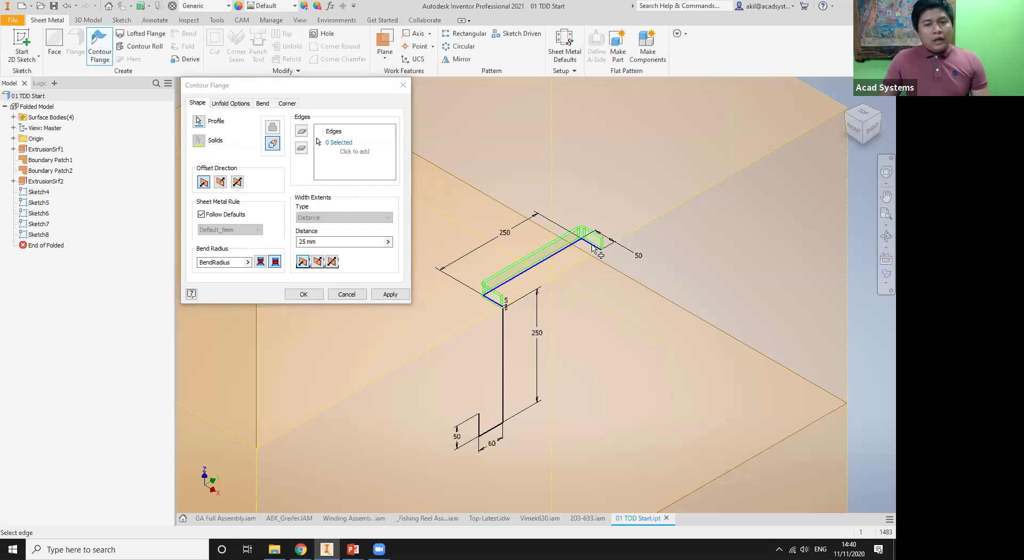
click(220, 183)
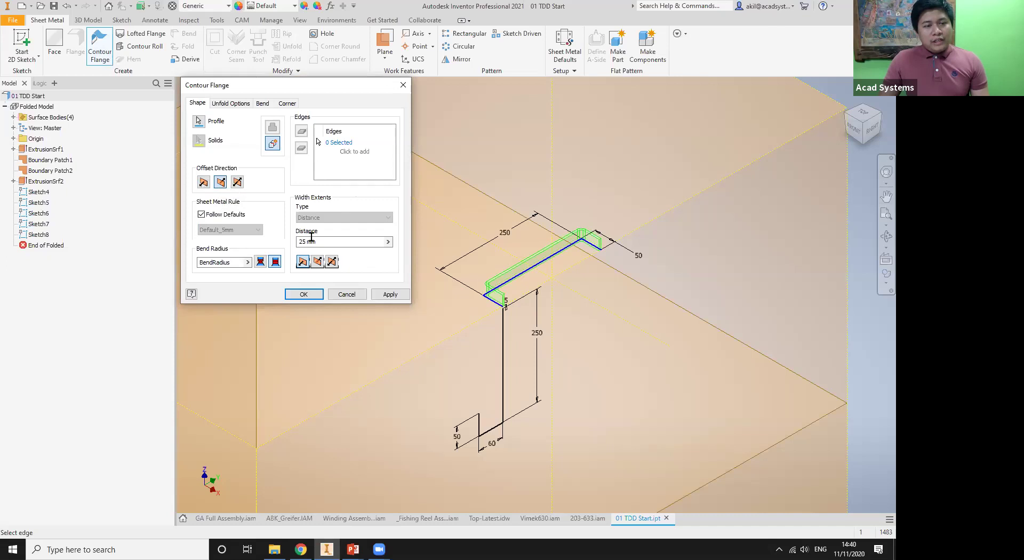
scroll(465, 294, down, 5)
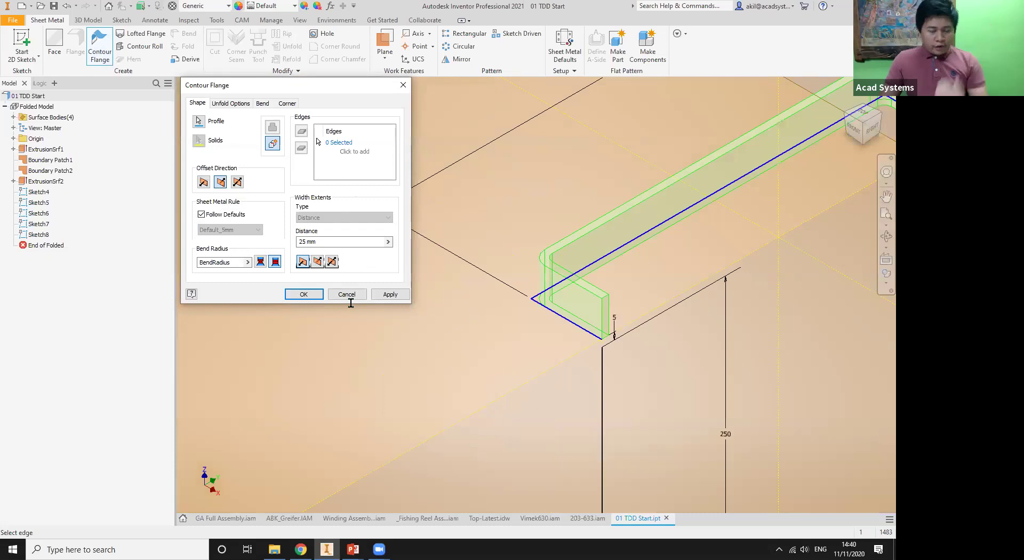
click(203, 181)
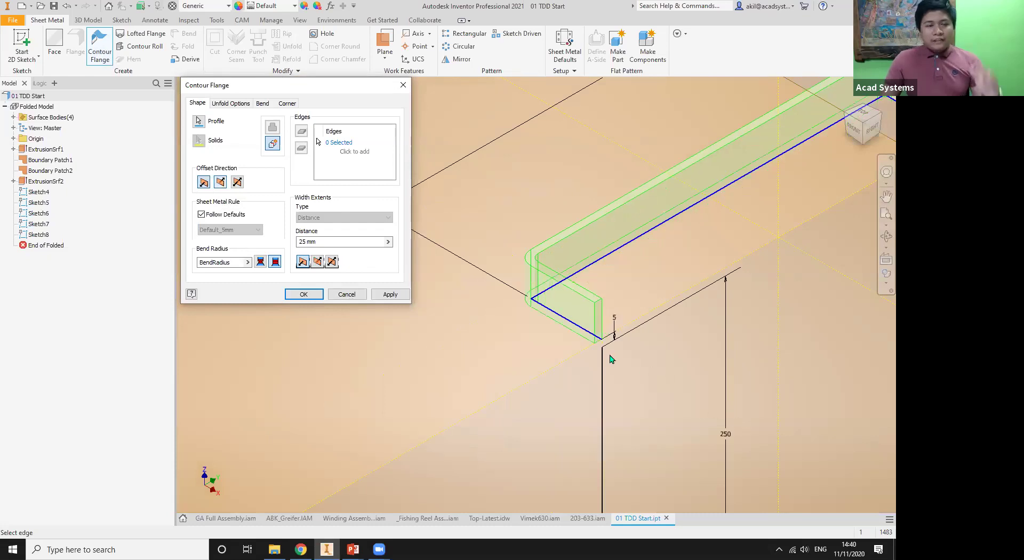
click(318, 261)
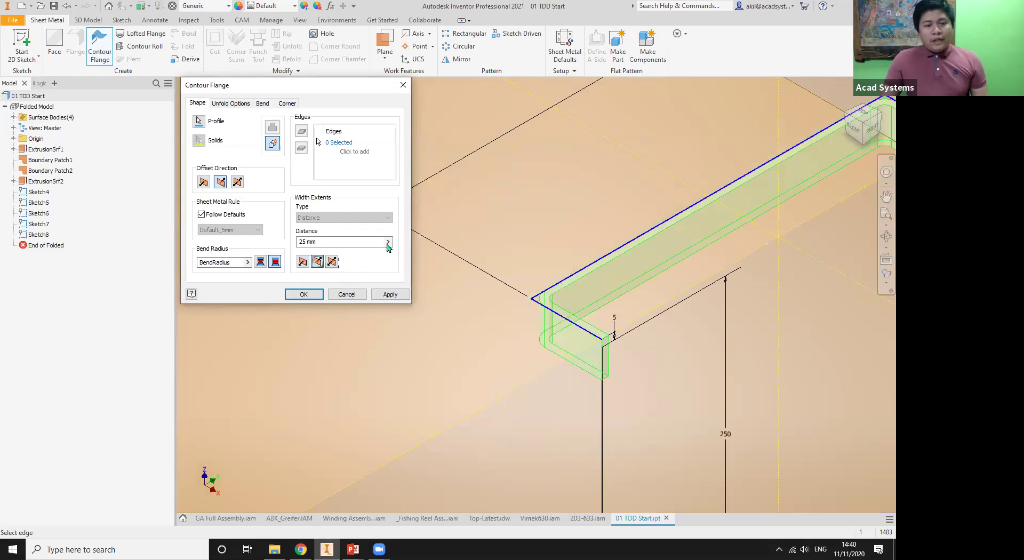
scroll(421, 265, up, 5)
click(388, 242)
click(421, 267)
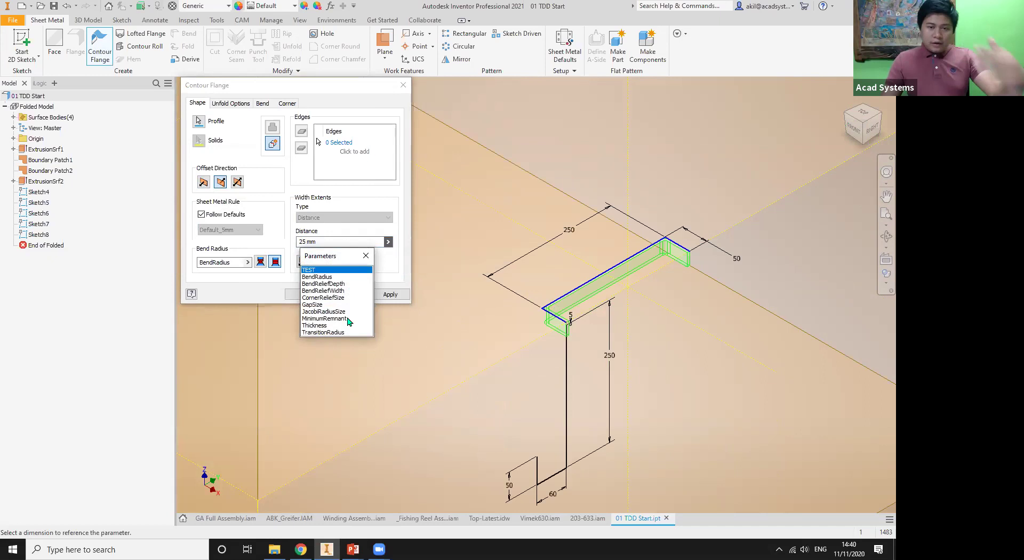
click(367, 257)
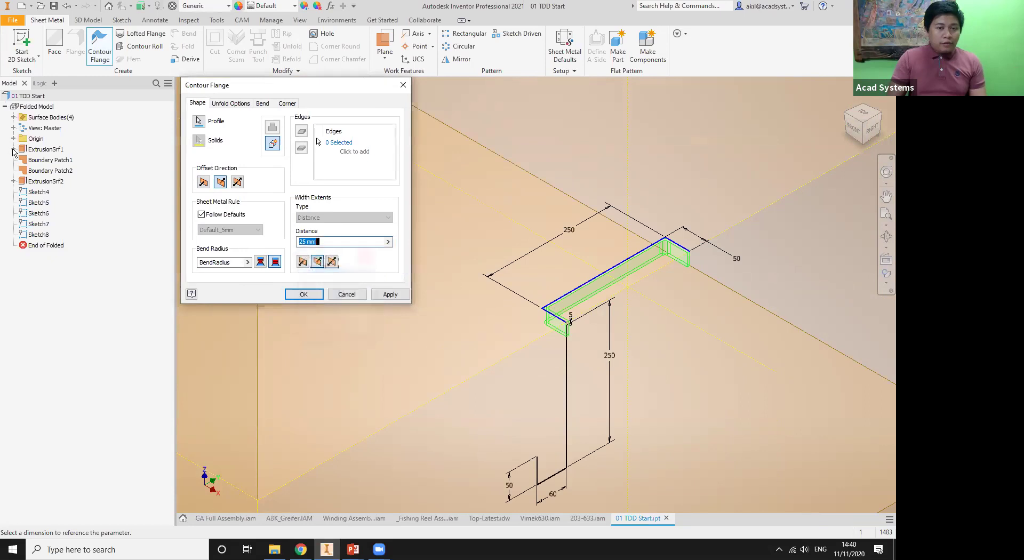
key(Escape)
Step: Open the sketch of the first surface extrusion for editing and define the rectangle's height dimension as H_mm=2500 mm
click(47, 162)
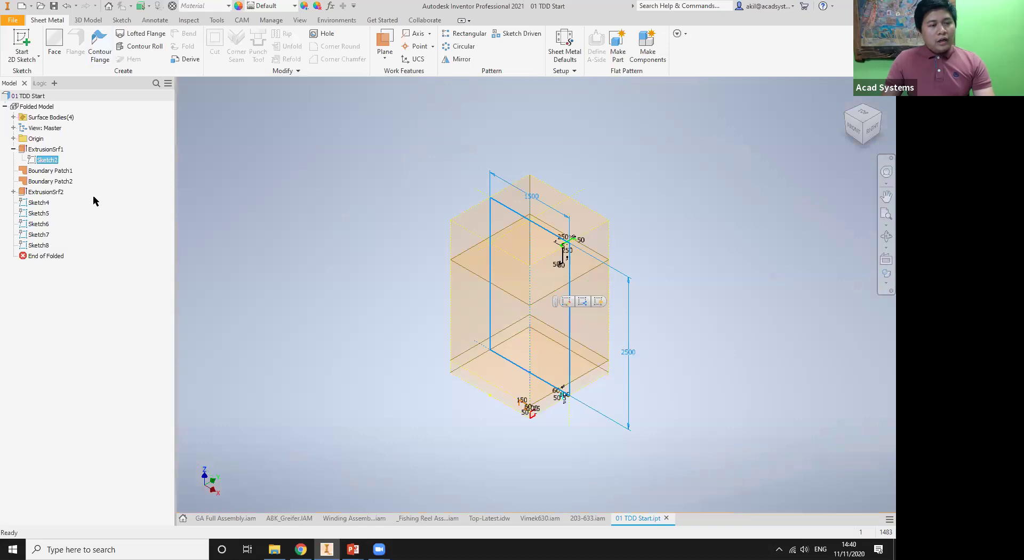
right_click(93, 195)
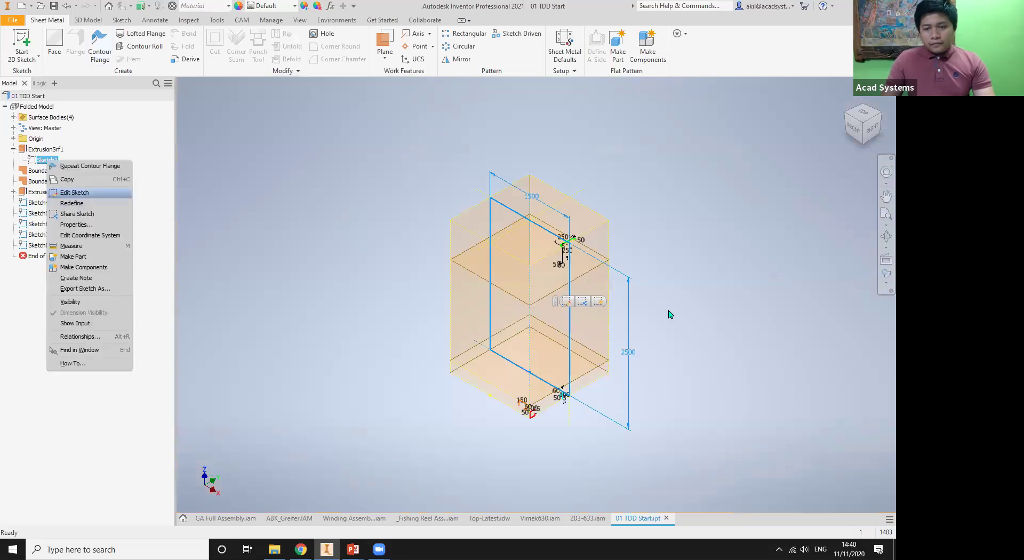
key(Return)
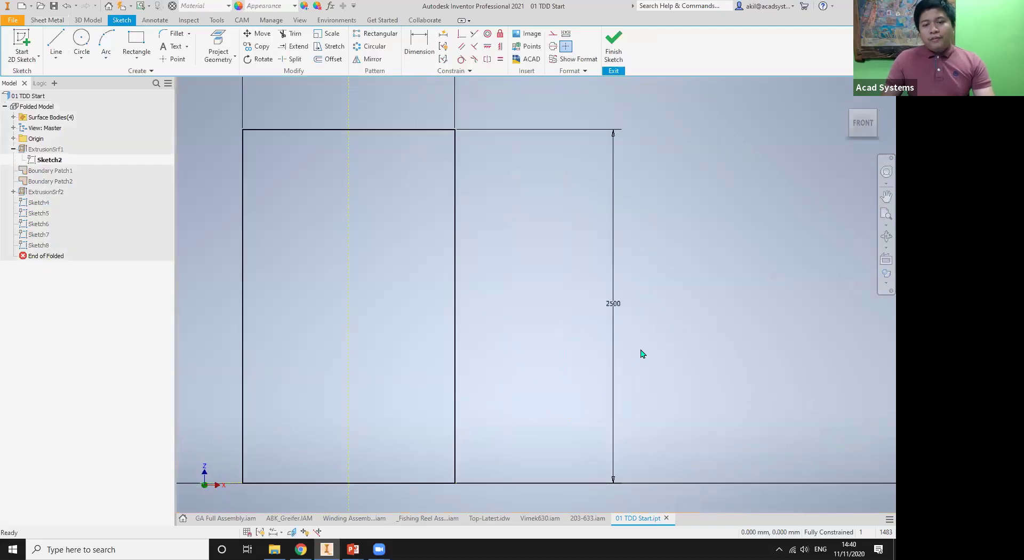
double_click(602, 321)
key(Left)
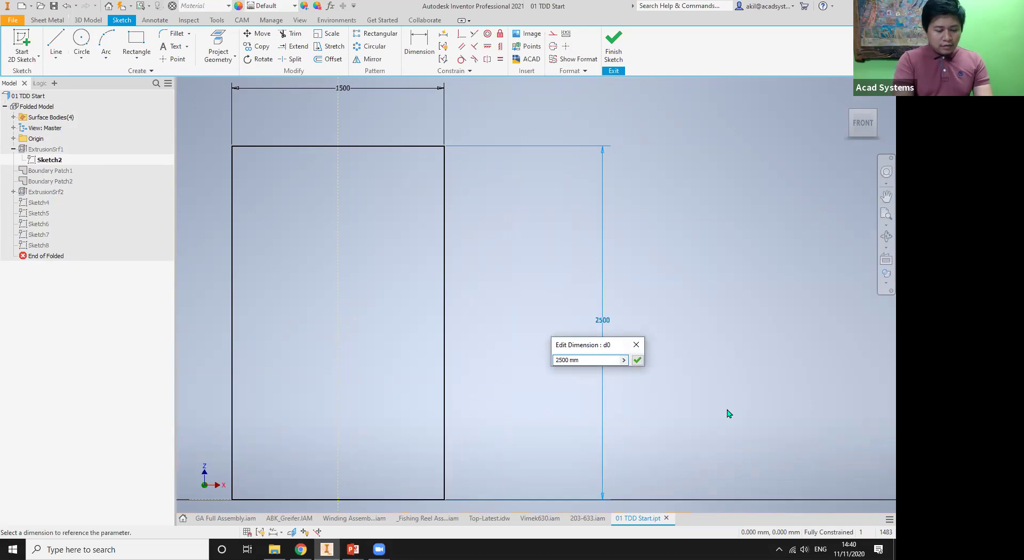
text(H)
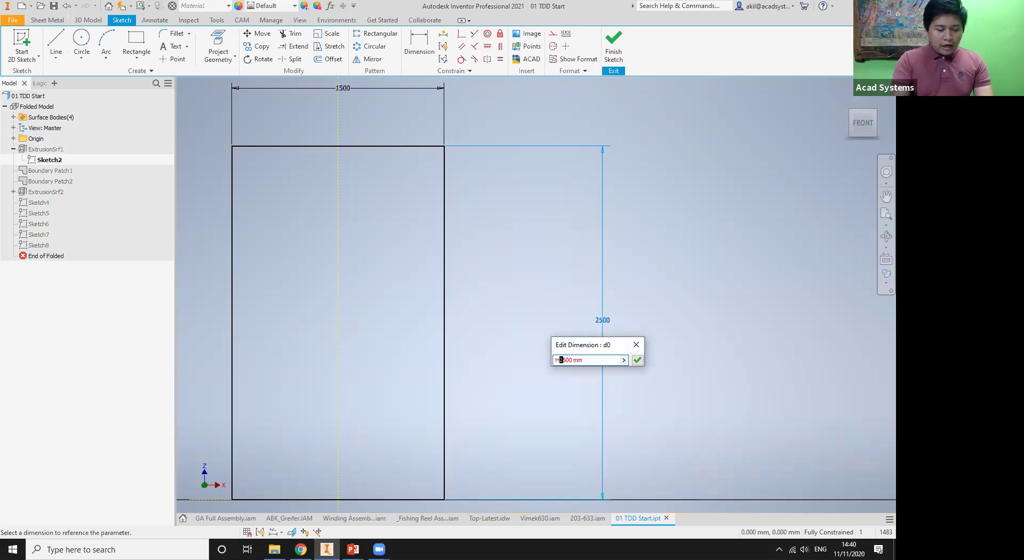
text(_mm=)
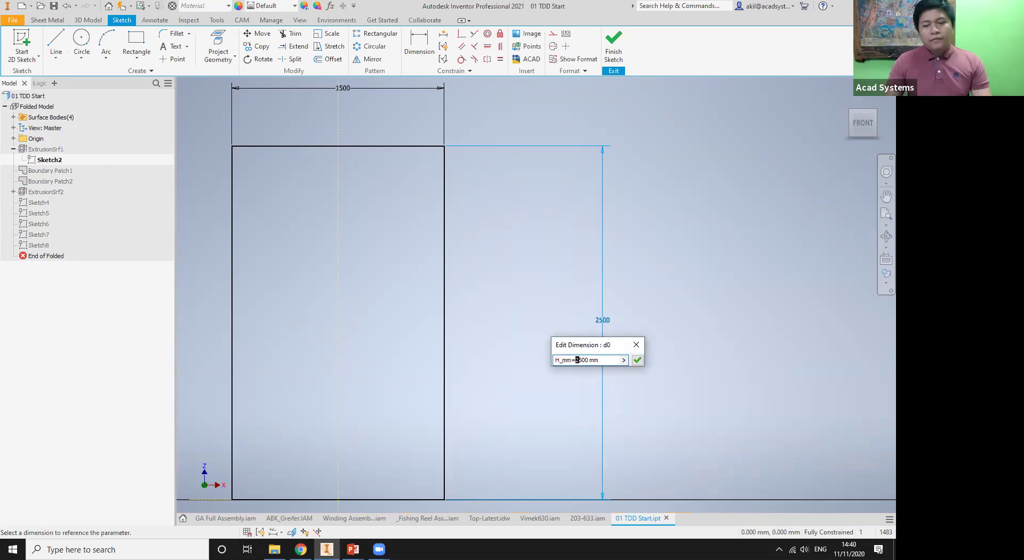
click(637, 360)
Step: Define the rectangle's horizontal dimension as L_mm=1500 mm and finish the sketch
middle_drag(342, 97, 372, 225)
double_click(371, 219)
drag(332, 248, 328, 248)
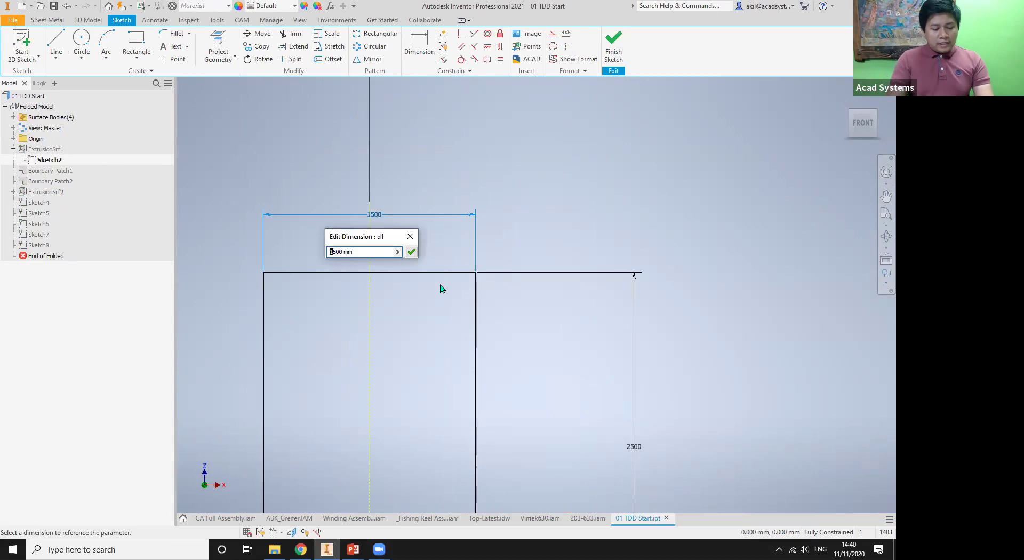
text(L-mm)
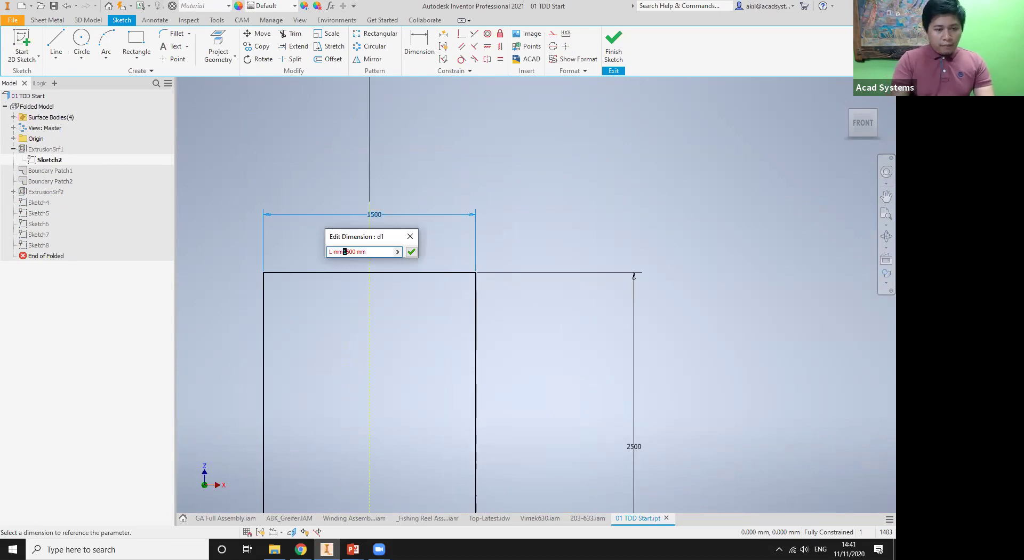
key(BackSpace)
key(BackSpace)
key(BackSpace)
text(_mm)
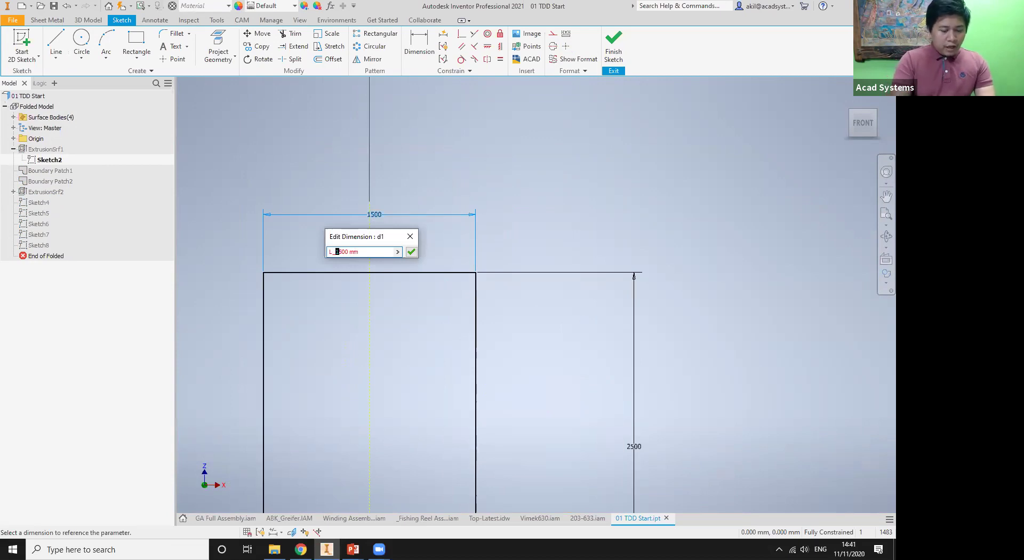
text(=)
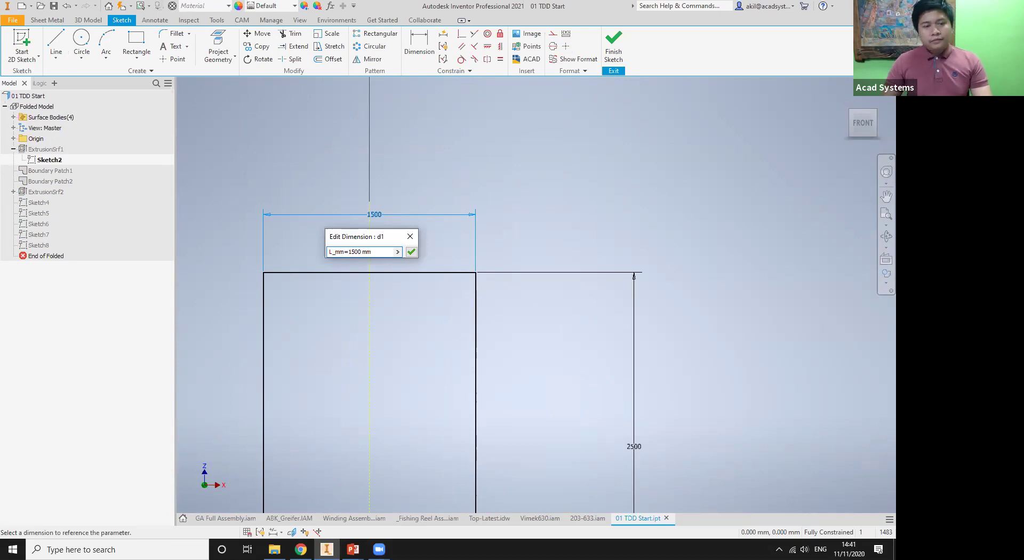
key(Return)
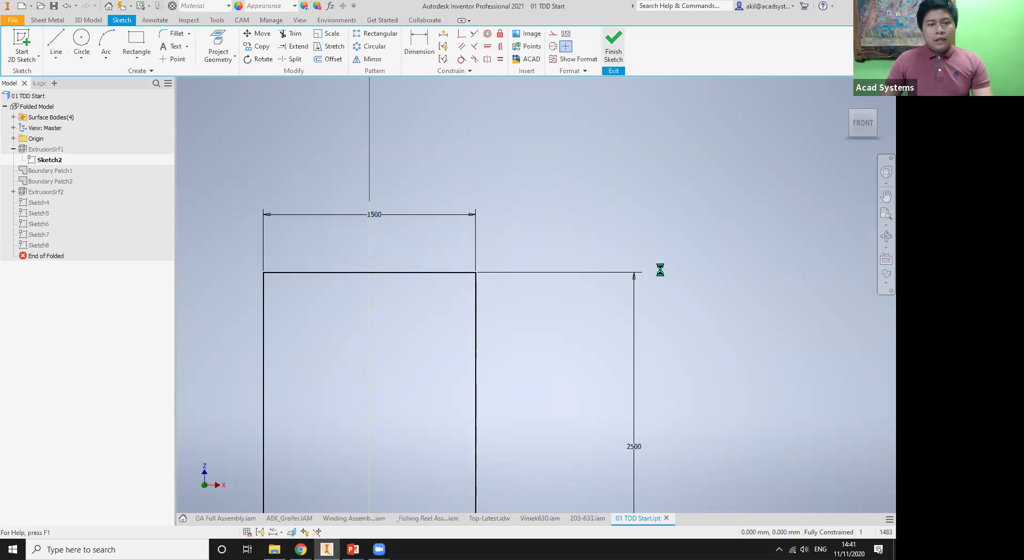
Step: Edit the first surface extrusion and define its depth distance as D_mm=1500 mm
right_click(39, 146)
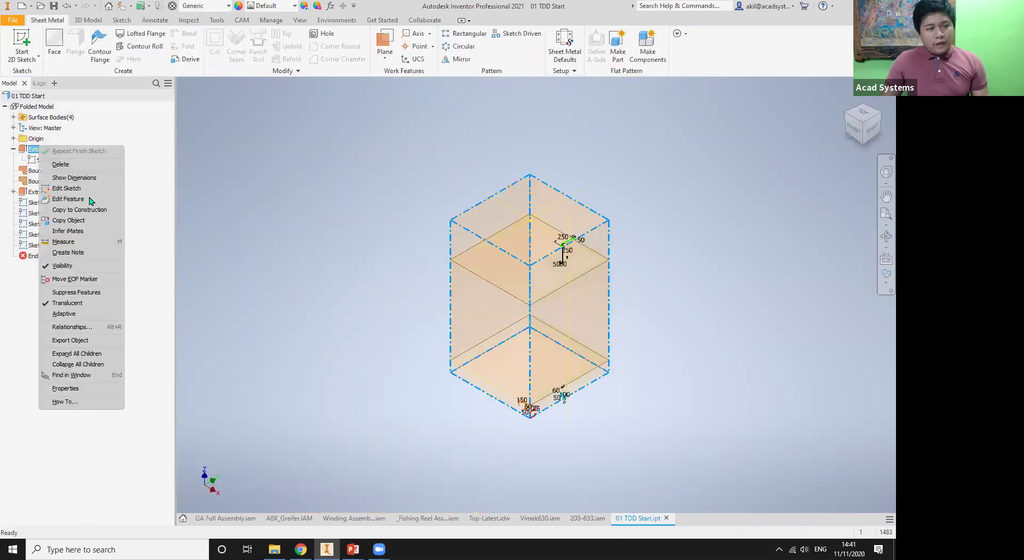
click(89, 199)
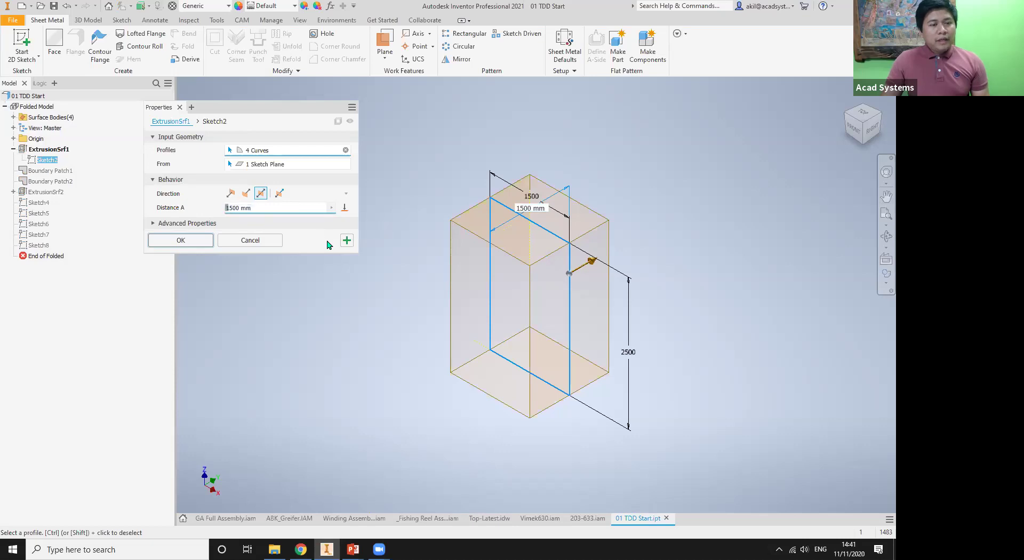
text(D_mm)
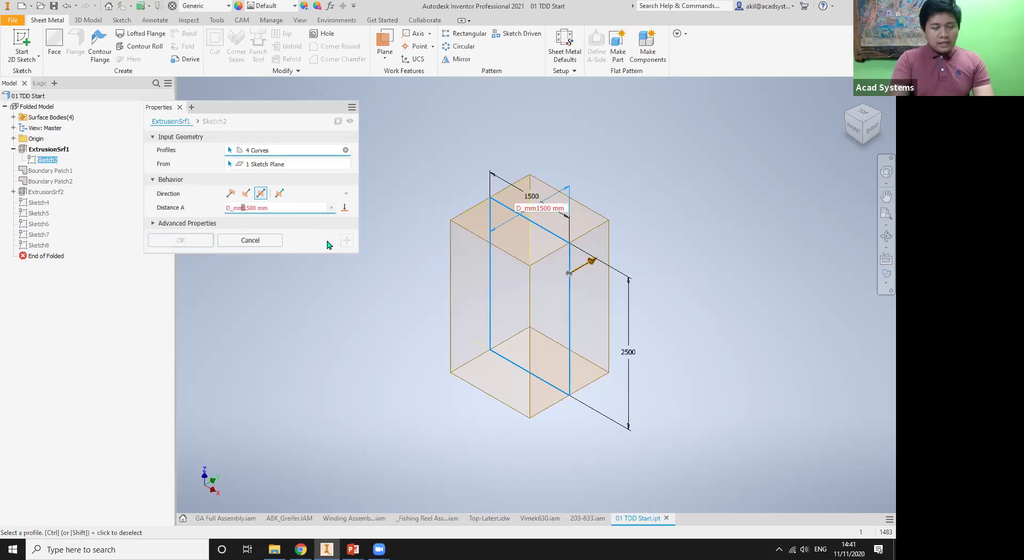
text(=)
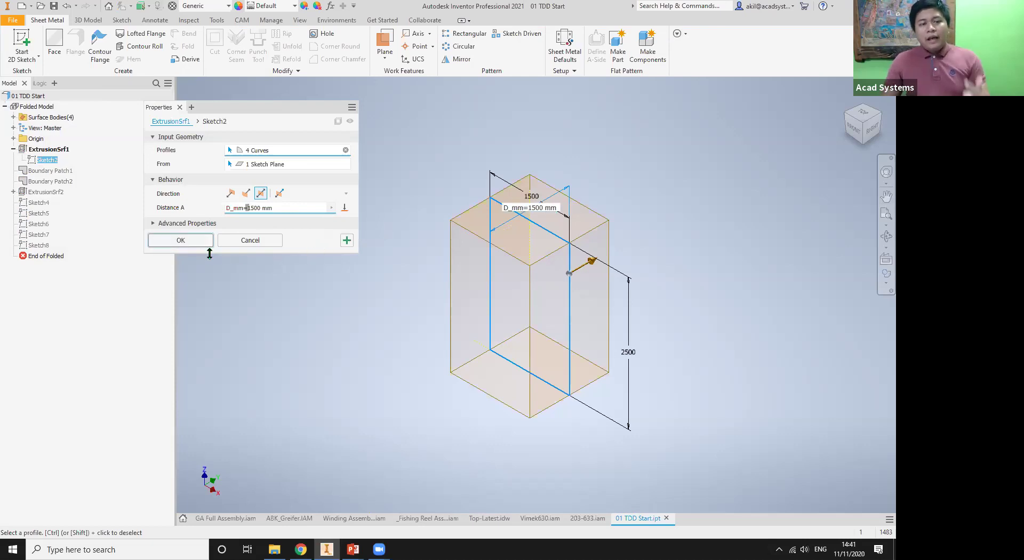
click(200, 247)
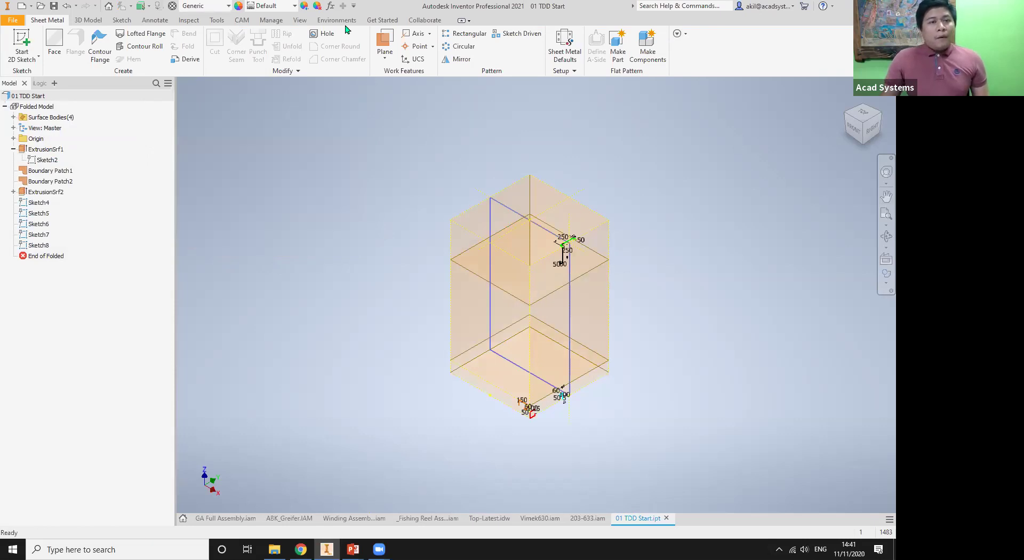
Step: Create a downward contour flange from the 250 mm wide upper column profile with distance H_mm and the offset direction flipped
scroll(407, 281, up, 3)
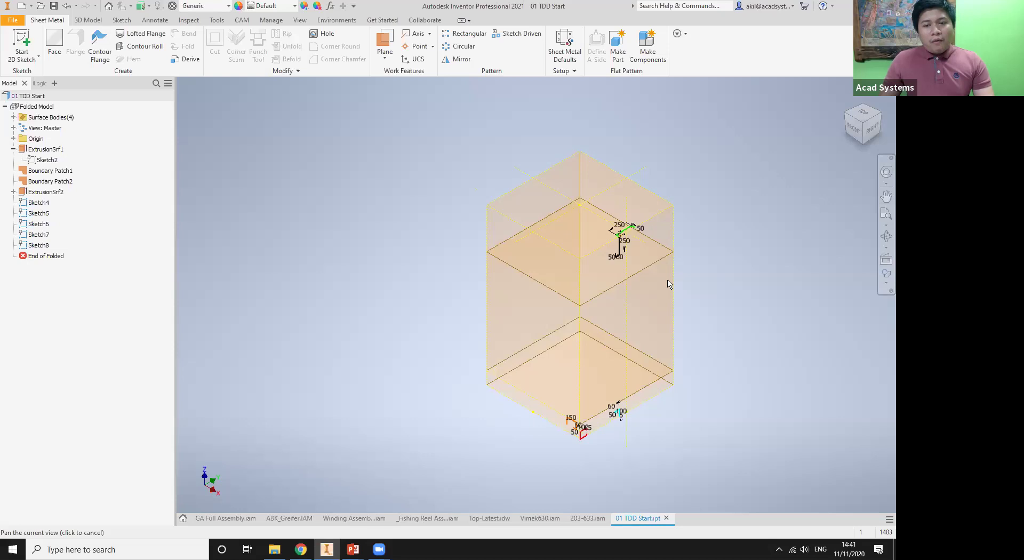
scroll(666, 280, up, 5)
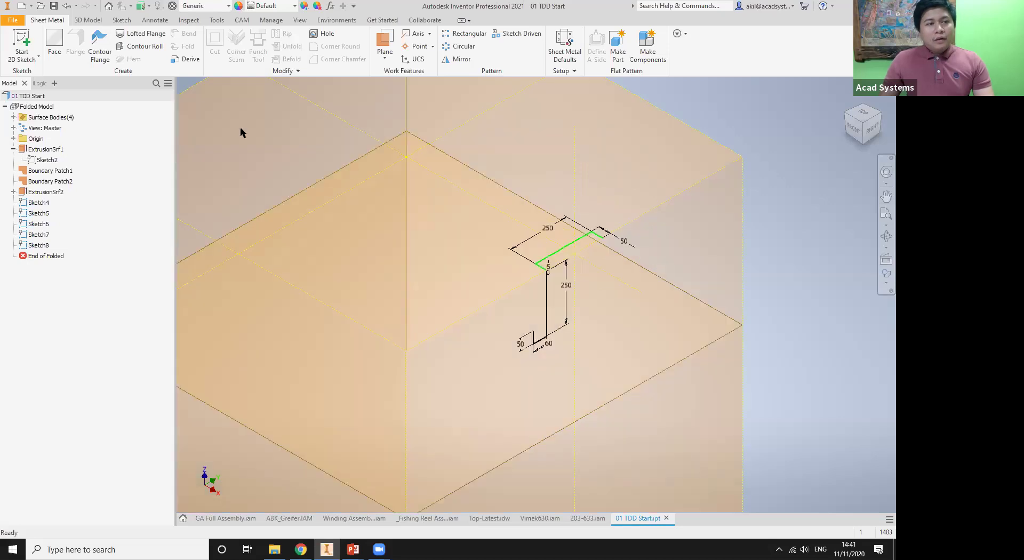
scroll(240, 132, up, 6)
scroll(666, 152, down, 5)
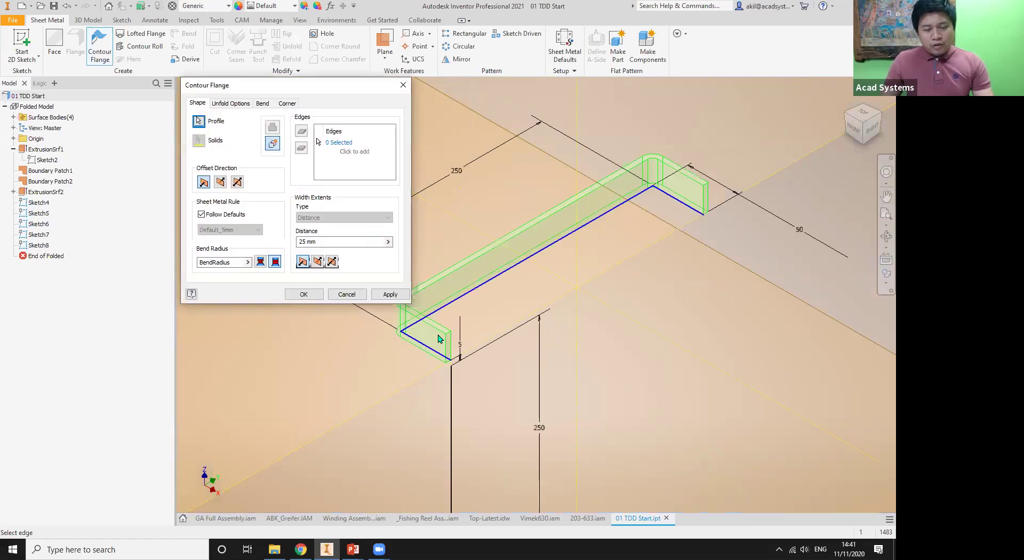
right_click(439, 339)
click(451, 329)
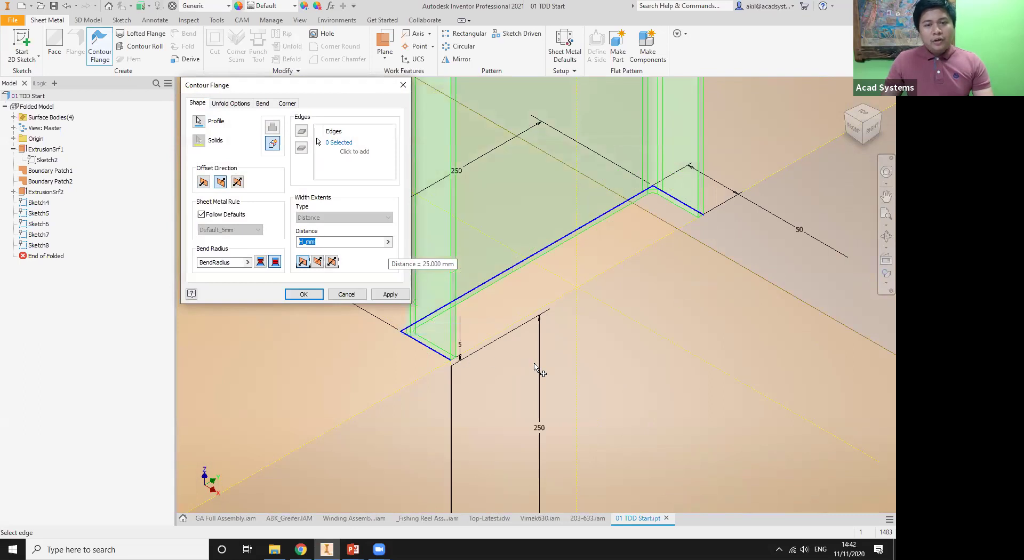
scroll(535, 363, up, 8)
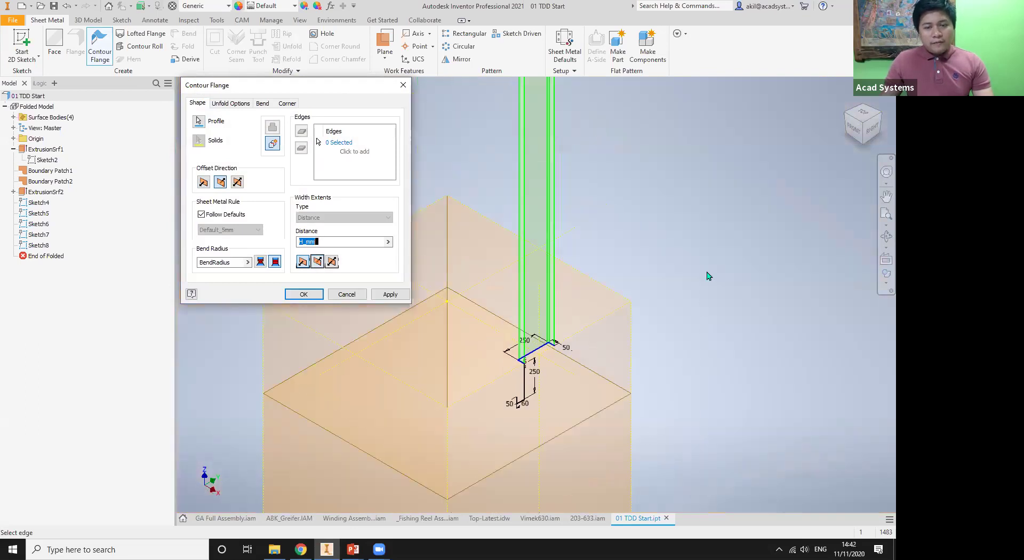
click(301, 294)
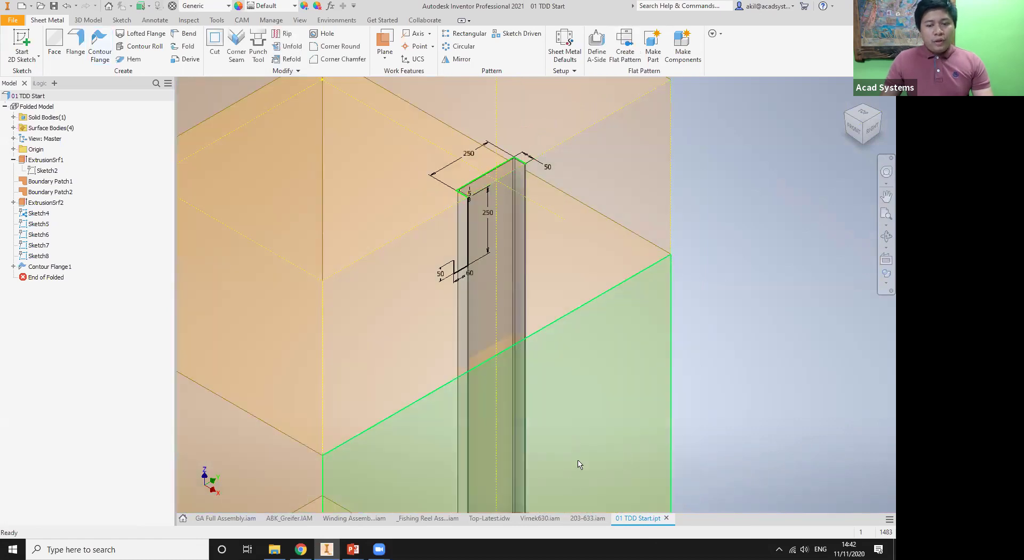
Step: Create a contour flange as a new solid from the 60 by 100 mm profile at the column's base, running across the frame with distance L_mm
scroll(695, 457, down, 1)
middle_drag(695, 456, 725, 383)
scroll(201, 117, down, 3)
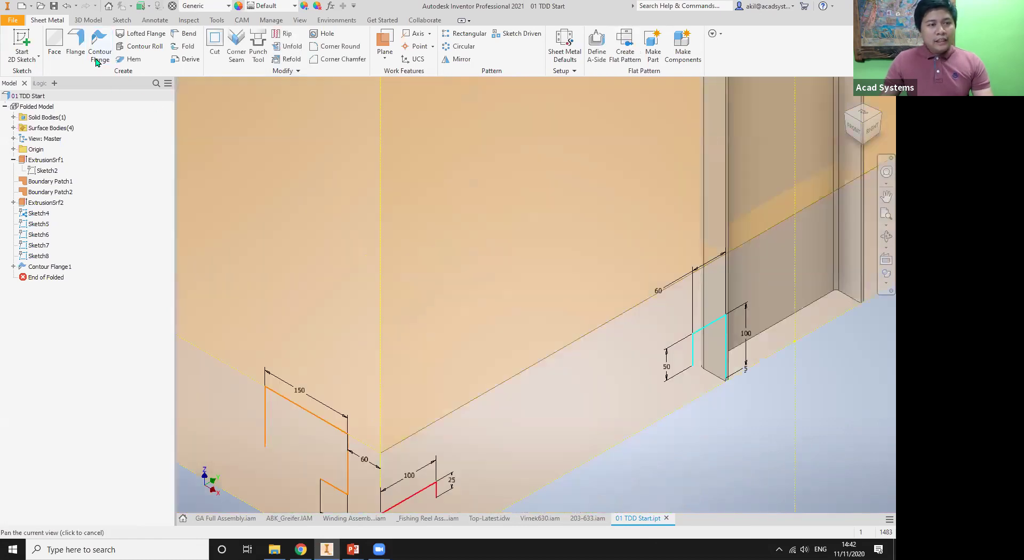
click(100, 51)
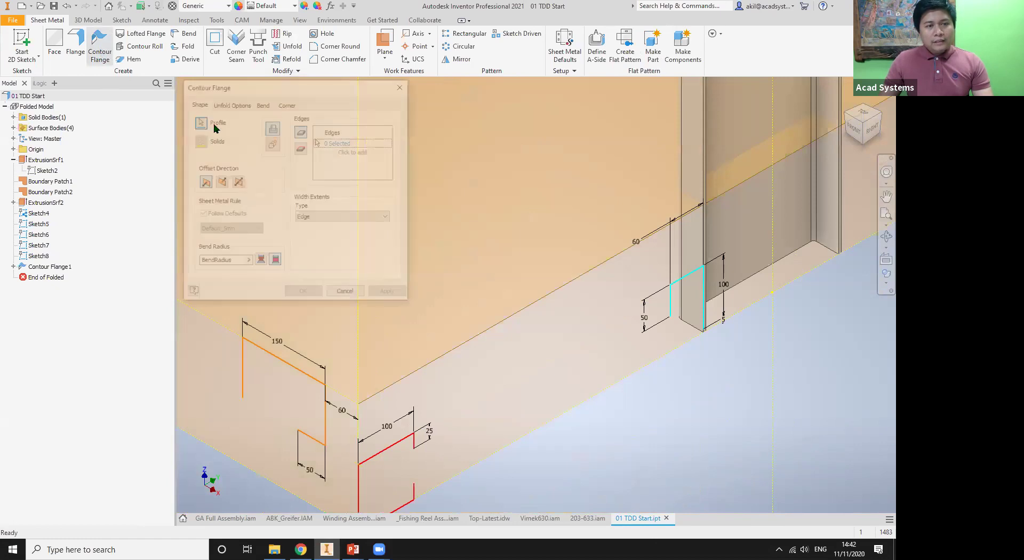
scroll(676, 281, down, 3)
click(273, 143)
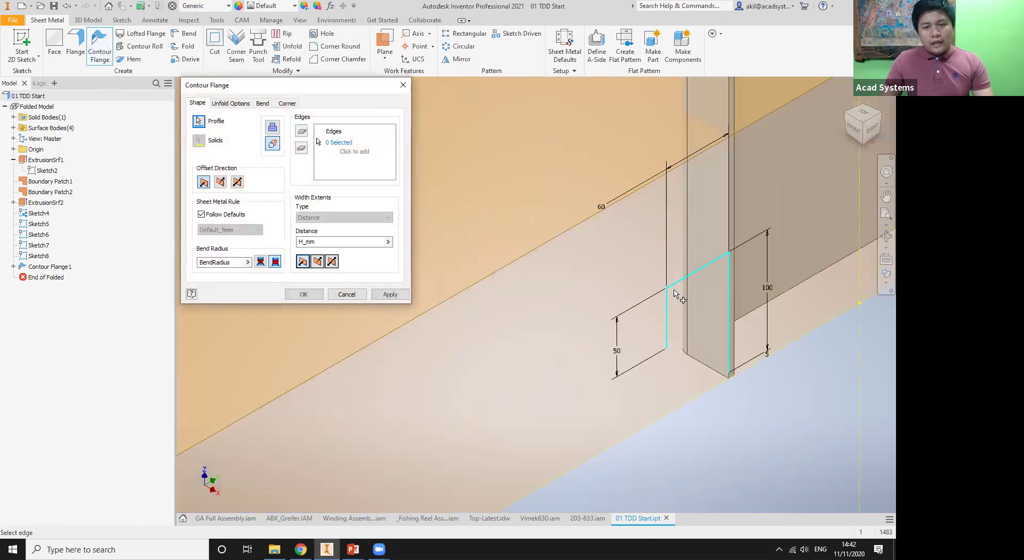
click(693, 273)
click(318, 261)
scroll(786, 416, down, 5)
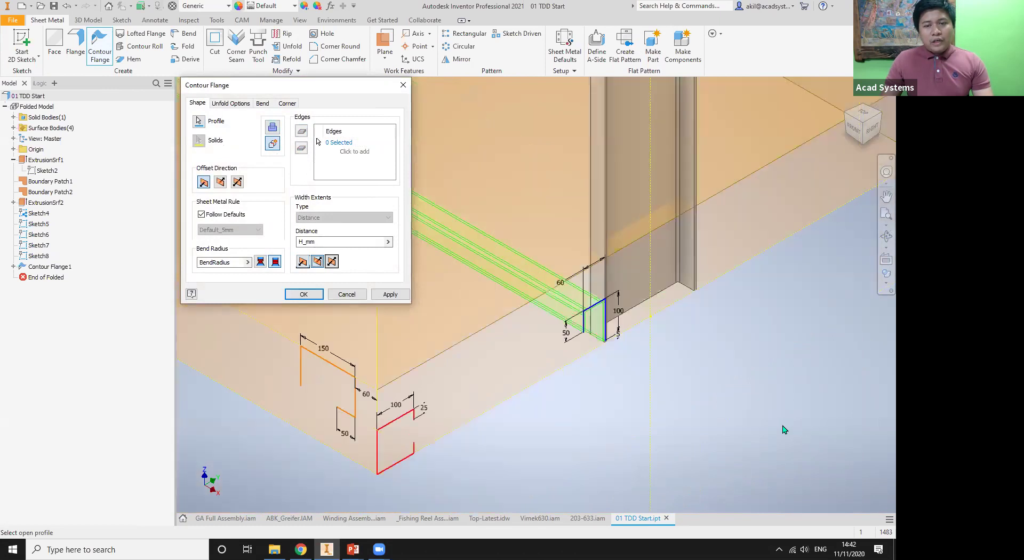
double_click(336, 242)
key(BackSpace)
click(388, 242)
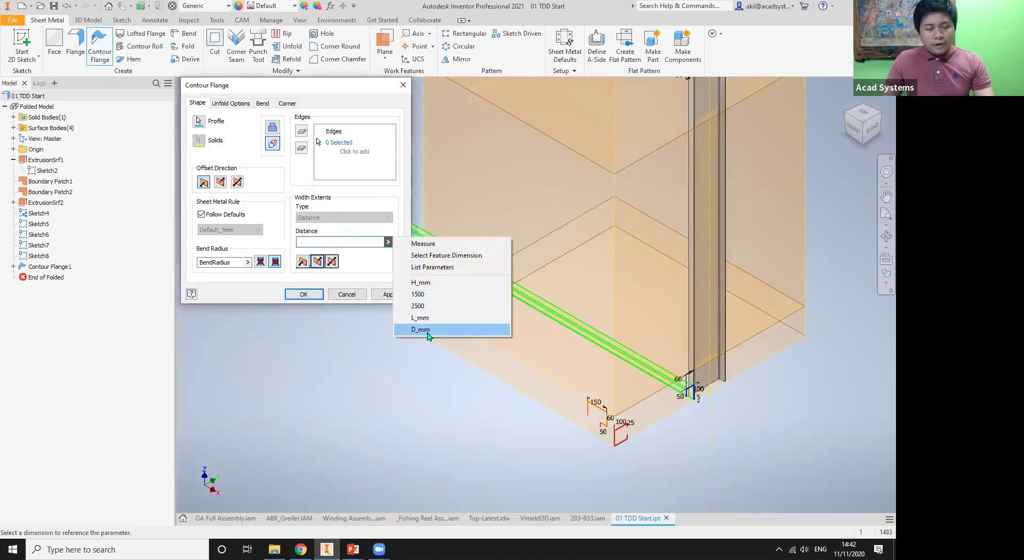
click(424, 317)
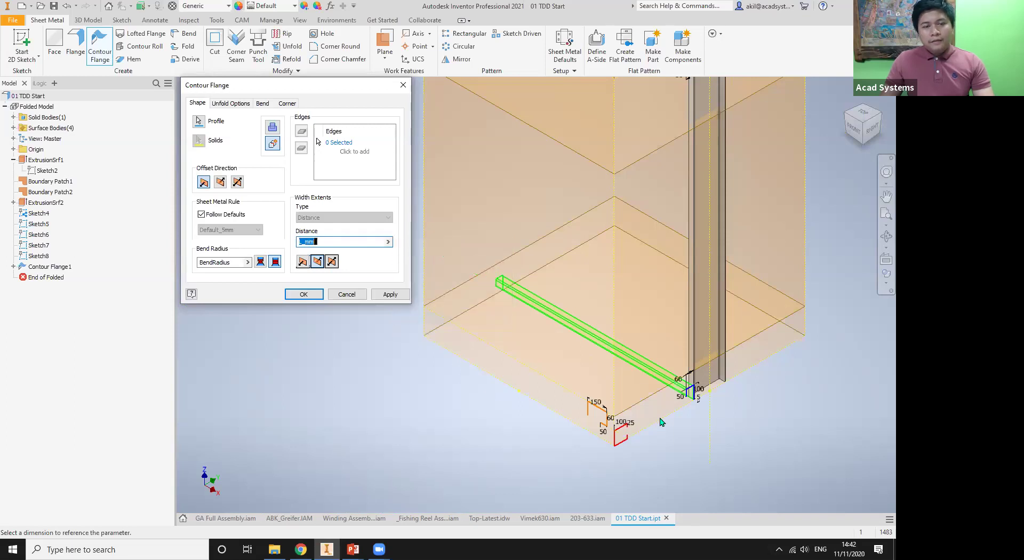
click(392, 294)
Step: Create another new-solid contour flange from the 100 mm channel profile at the base corner, with flipped offset direction and distance L_mm
scroll(632, 453, up, 3)
click(616, 404)
scroll(614, 410, up, 4)
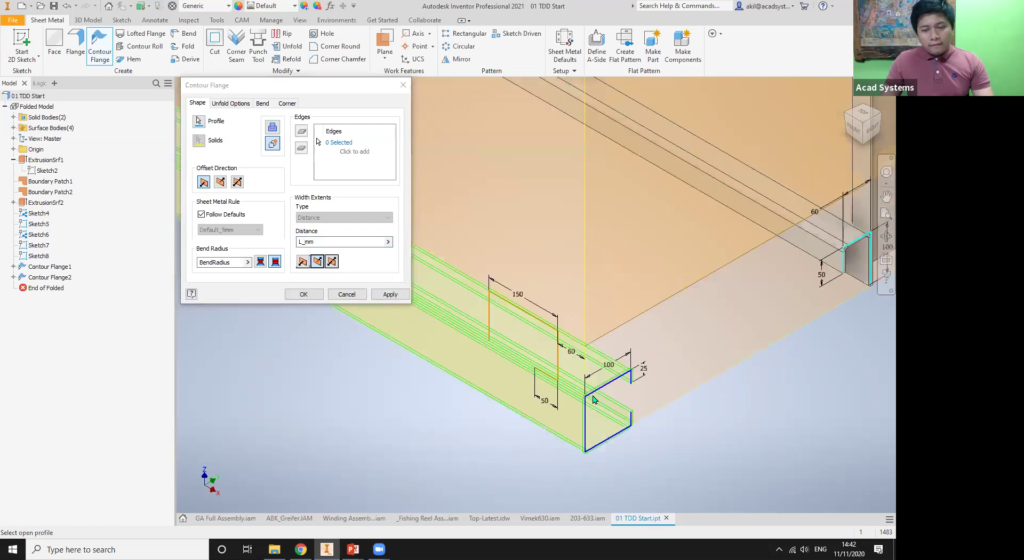
click(220, 184)
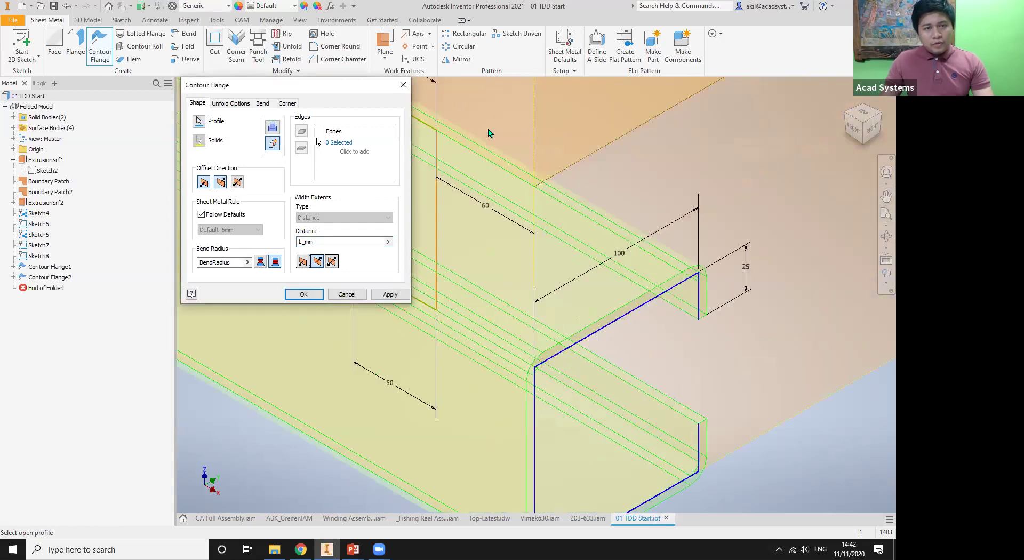
scroll(481, 81, up, 2)
scroll(640, 375, down, 6)
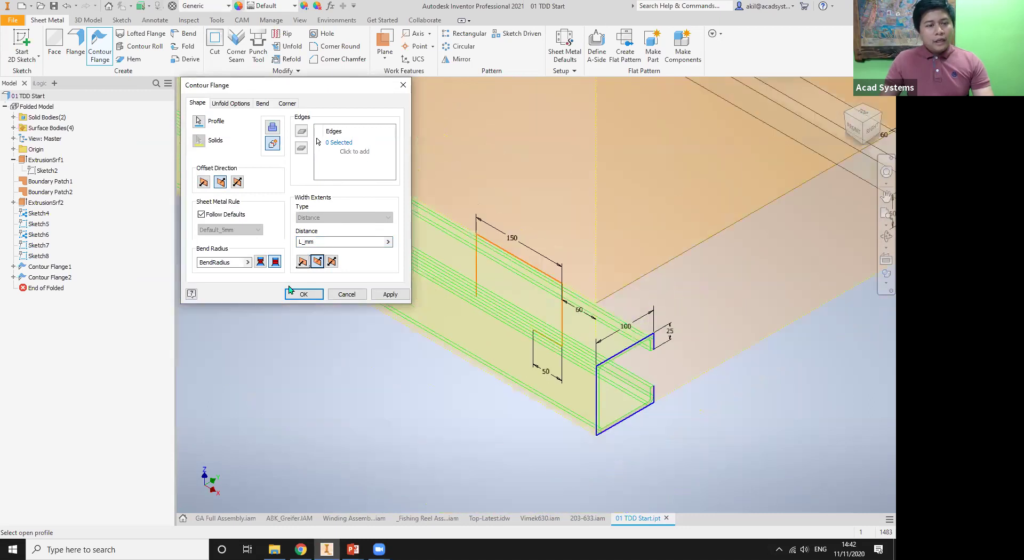
click(390, 294)
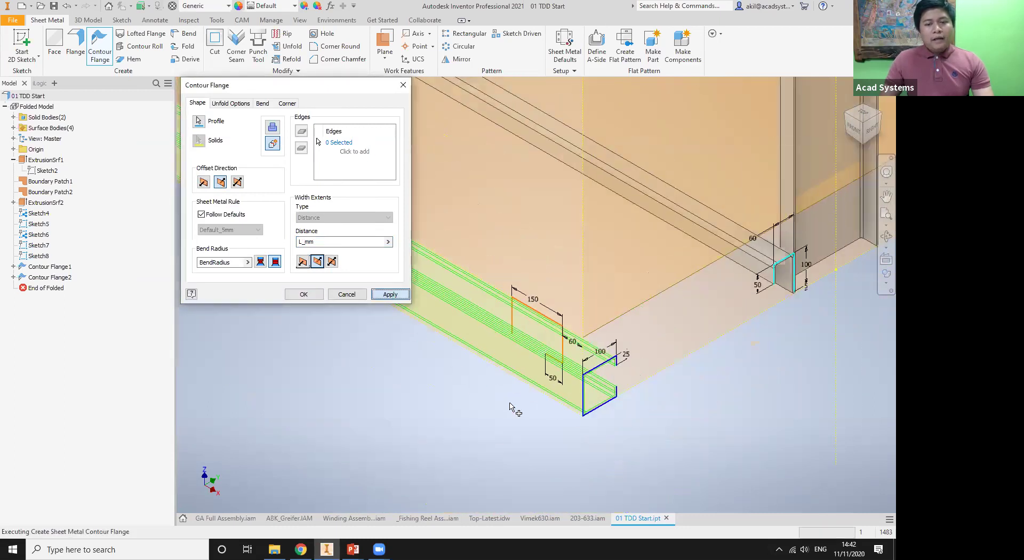
Step: Create a new-solid contour flange from the 150 mm wide base profile with distance D_mm and finish the Contour Flange command
scroll(568, 397, down, 3)
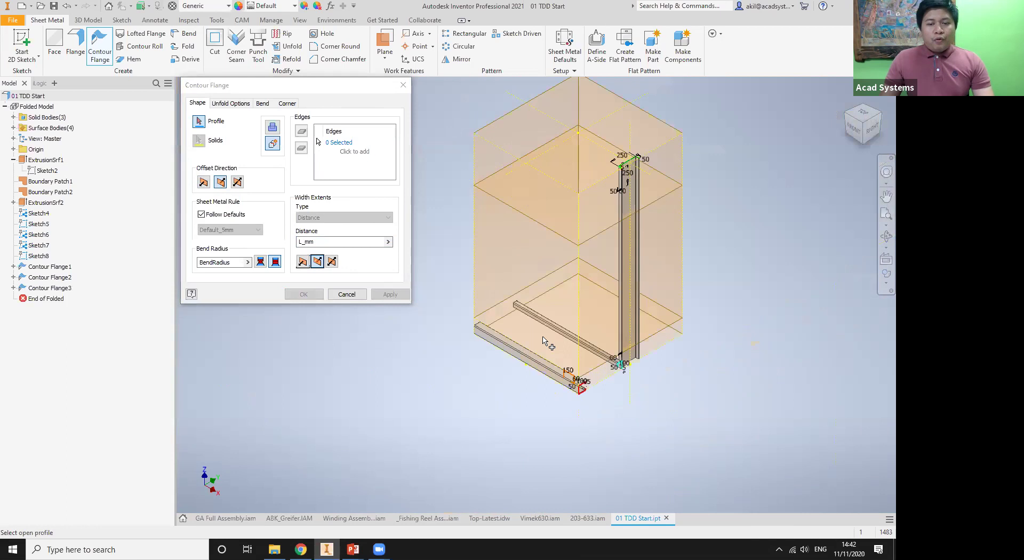
scroll(566, 328, up, 4)
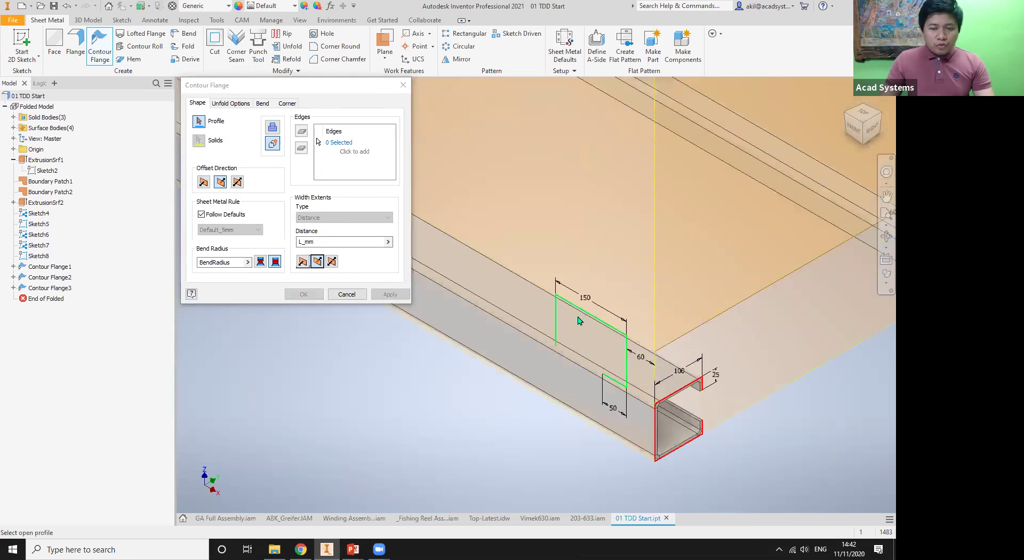
double_click(347, 243)
key(BackSpace)
click(387, 242)
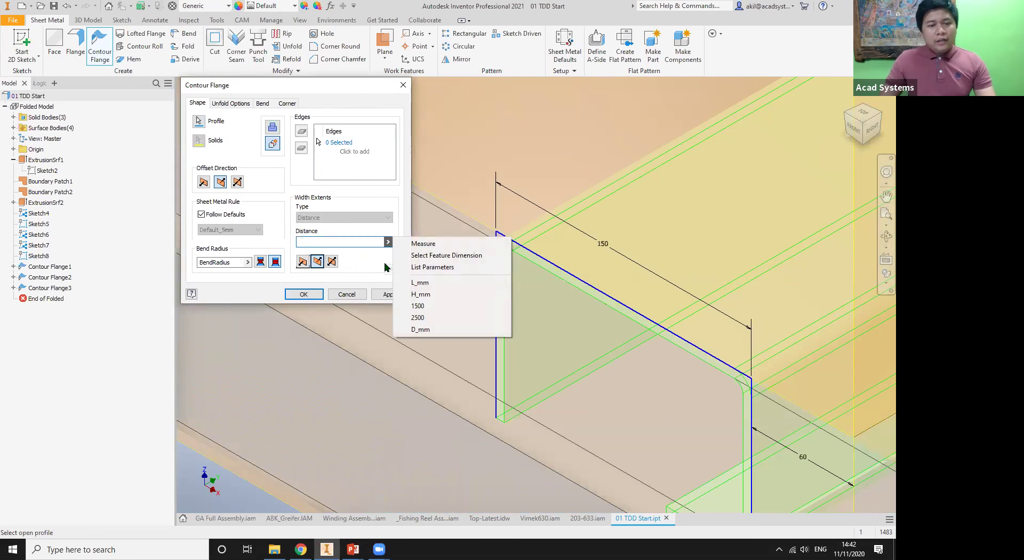
click(420, 329)
click(302, 294)
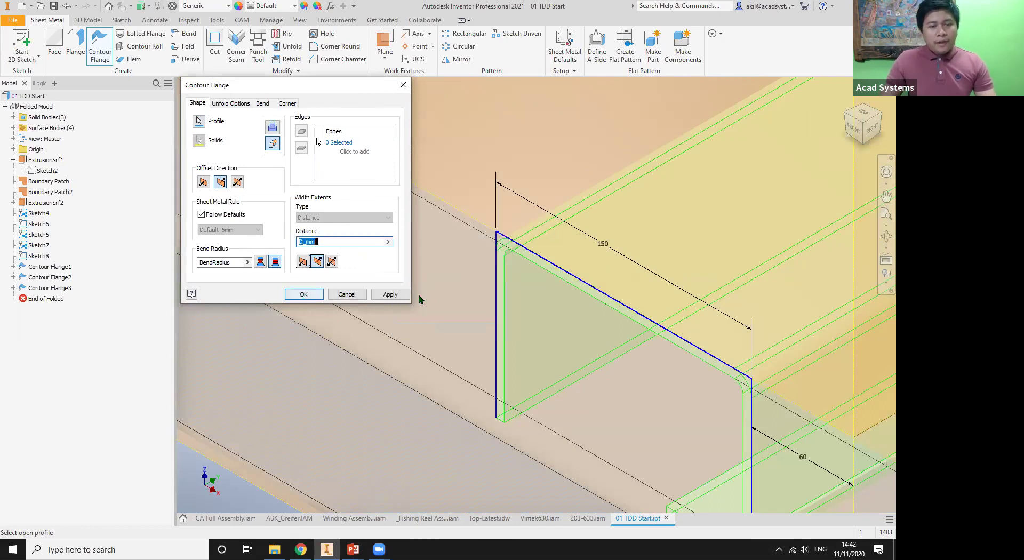
scroll(539, 378, down, 10)
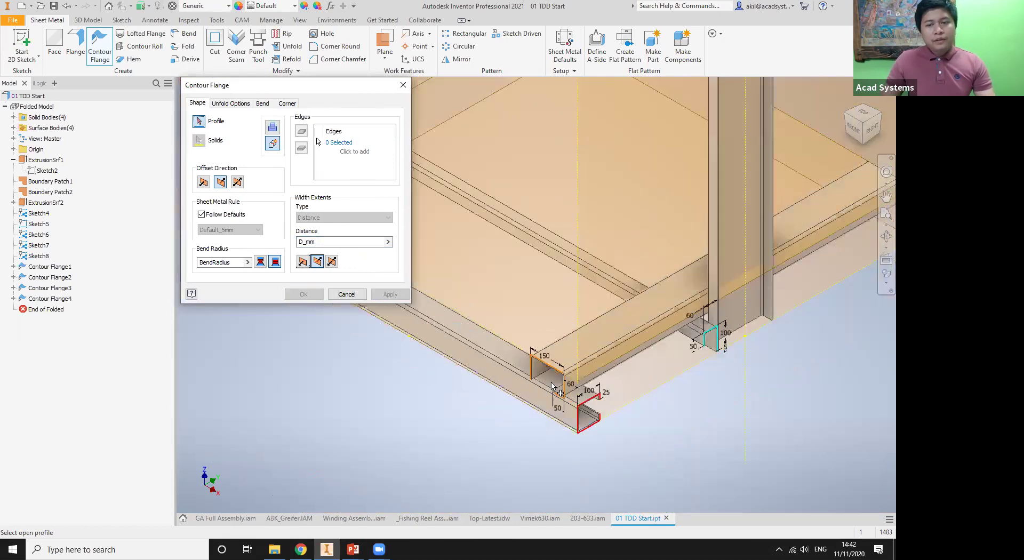
click(402, 87)
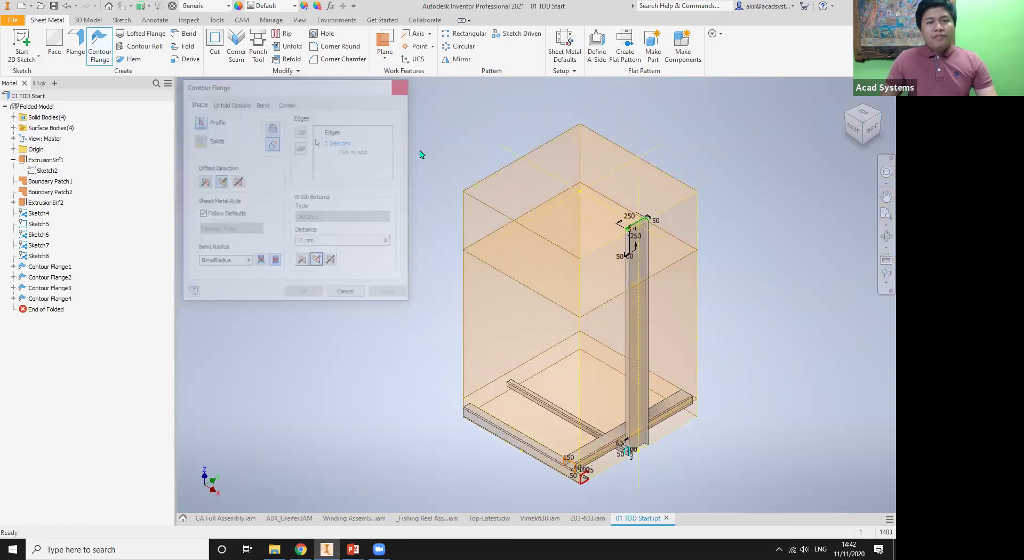
Step: Open the part's parameter table and set the height parameter H_mm to 3000 mm
click(330, 5)
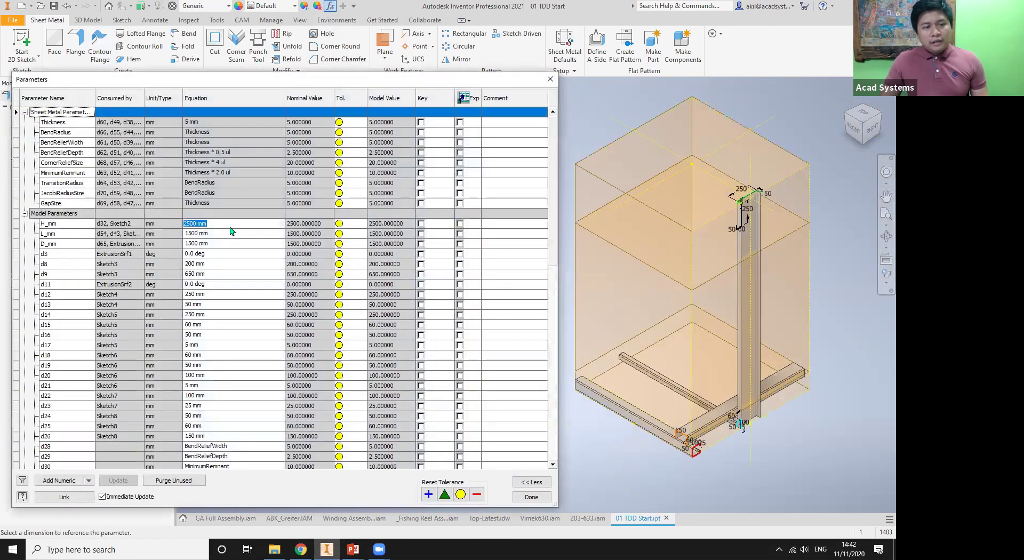
click(232, 224)
text(3000)
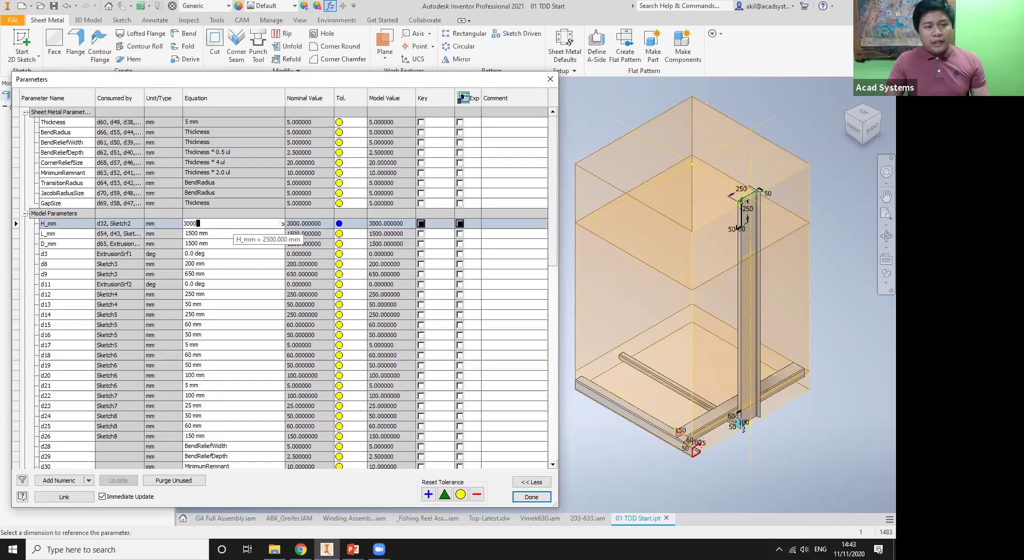
key(Return)
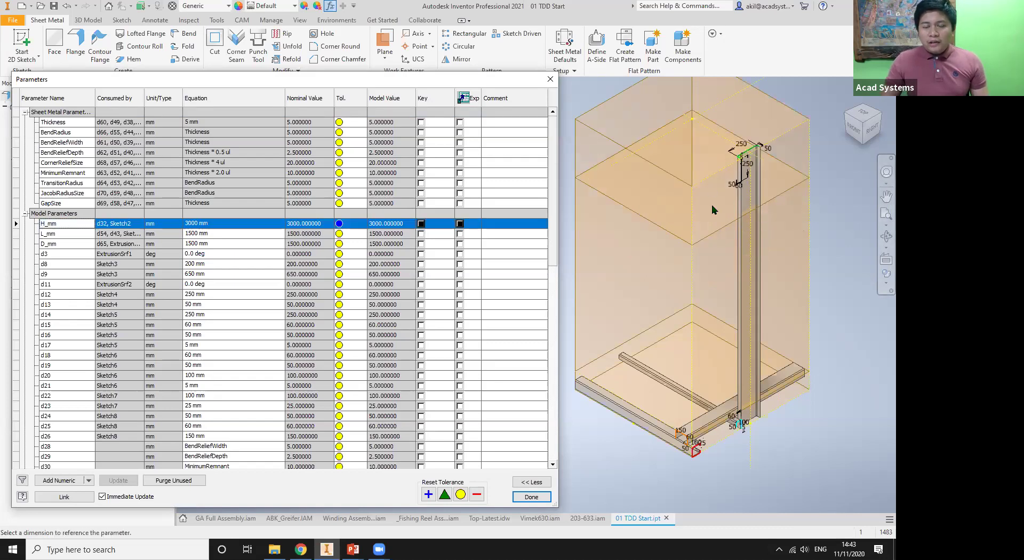
middle_drag(732, 271, 700, 298)
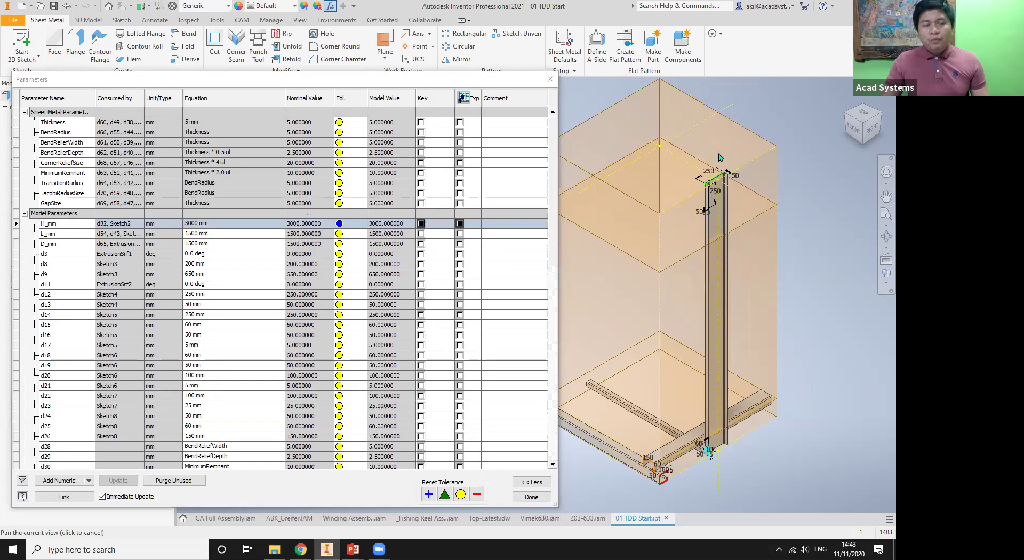
Step: Set the length parameter L_mm to 2000 mm
click(215, 233)
key(BackSpace)
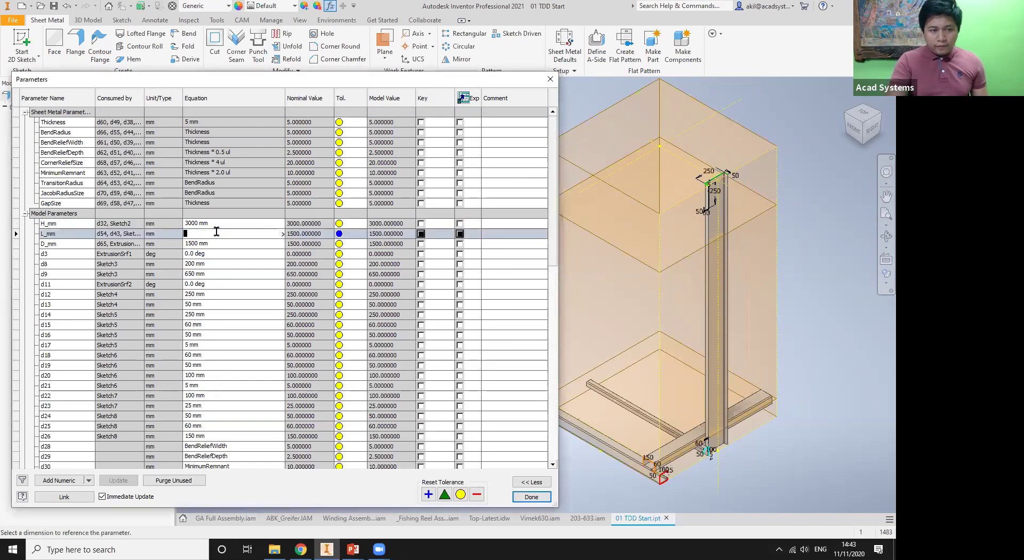
text(2000)
key(Return)
middle_drag(714, 454, 688, 426)
Step: Set the depth parameter D_mm to 1250 mm
click(216, 244)
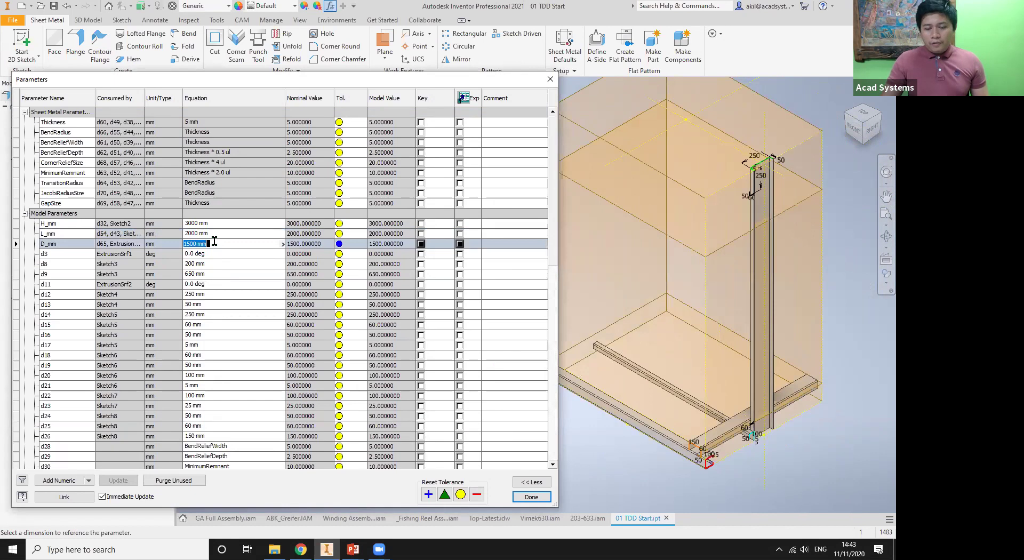
text(125)
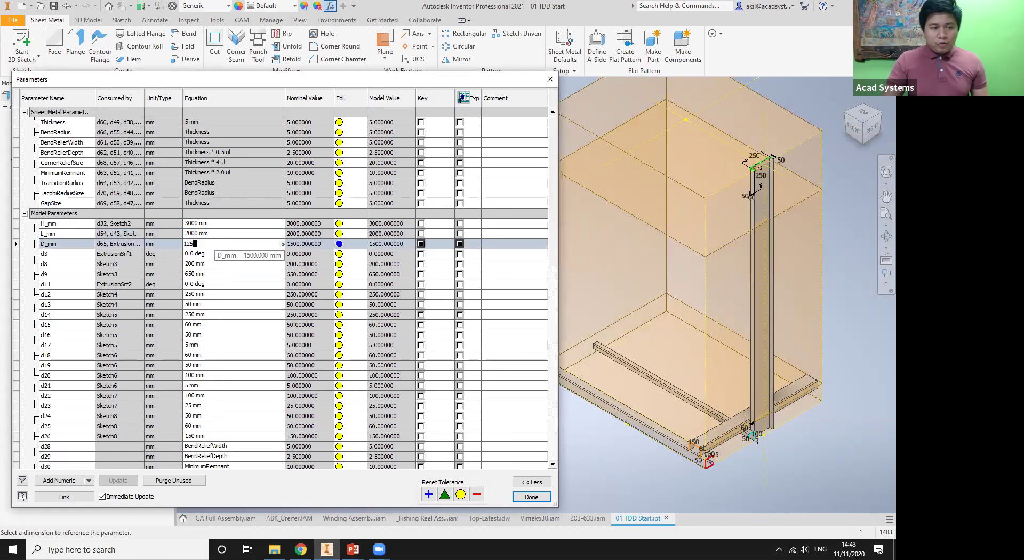
text(0)
key(Return)
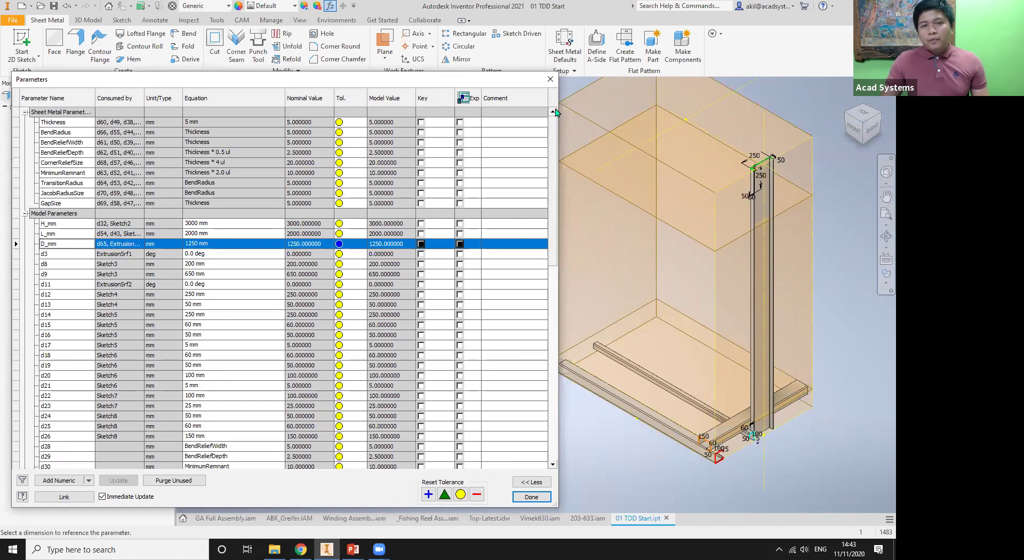
Step: Close the part's parameter table
click(550, 79)
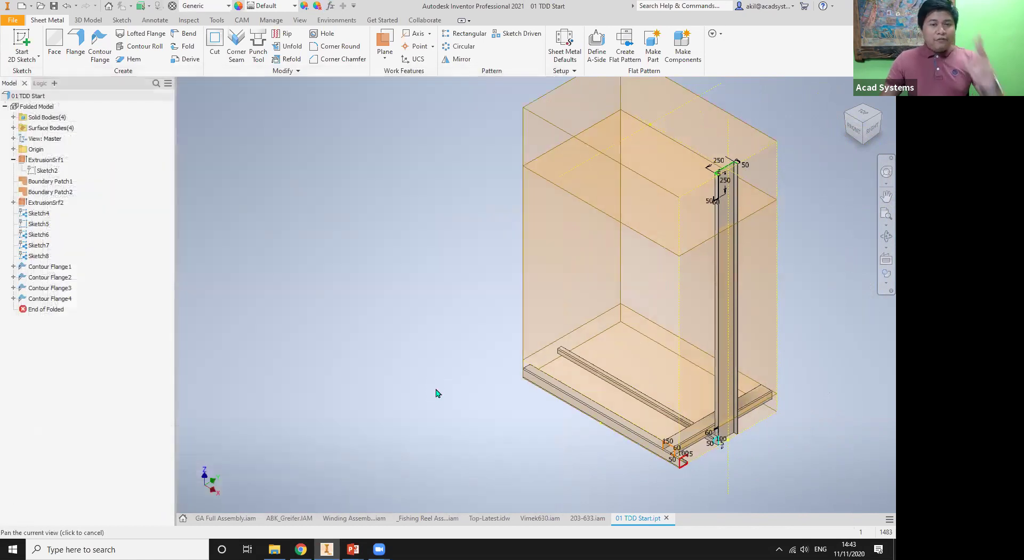
middle_drag(435, 393, 422, 356)
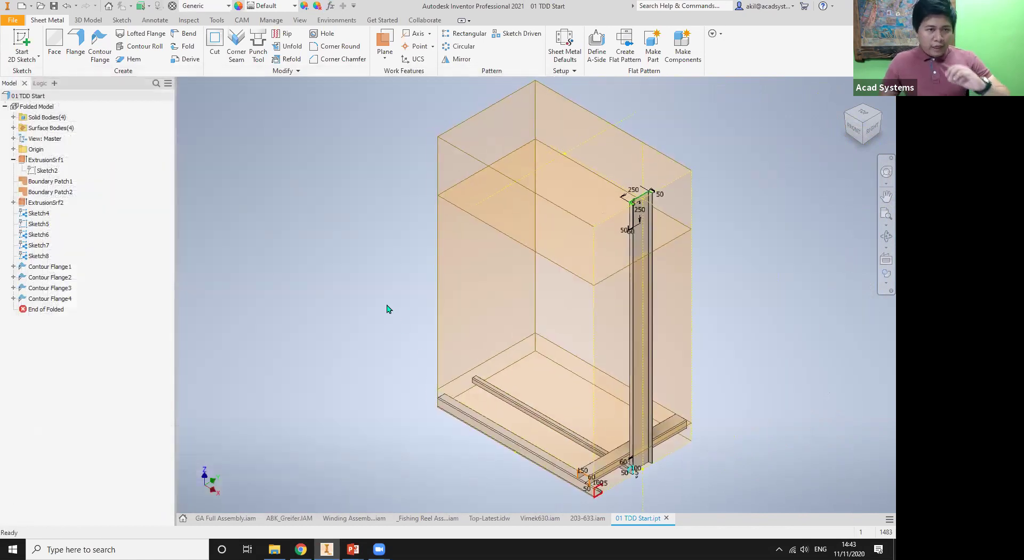
middle_drag(388, 346, 377, 318)
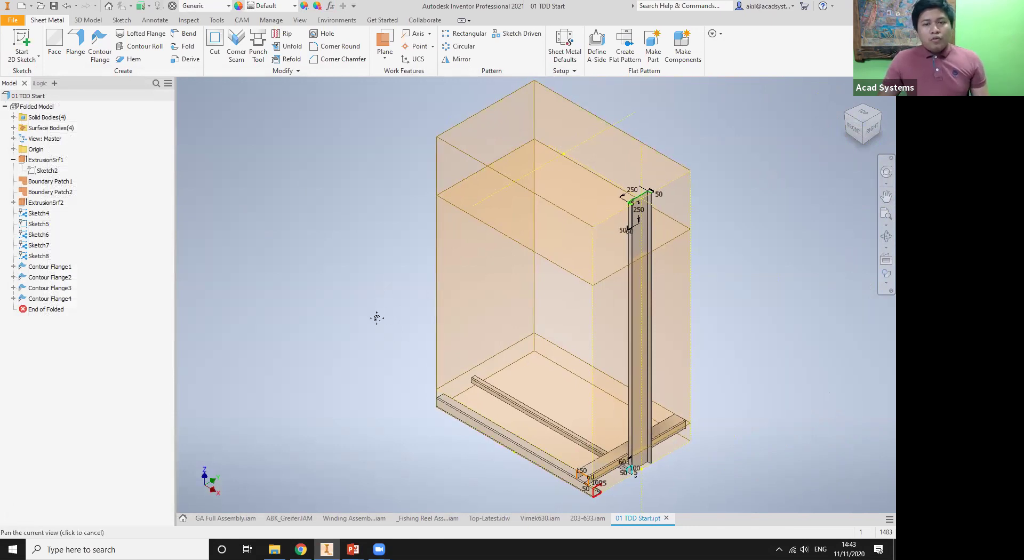
Step: Mirror the upright post and the adjoining depthwise base channel as solids about the YZ plane
click(462, 62)
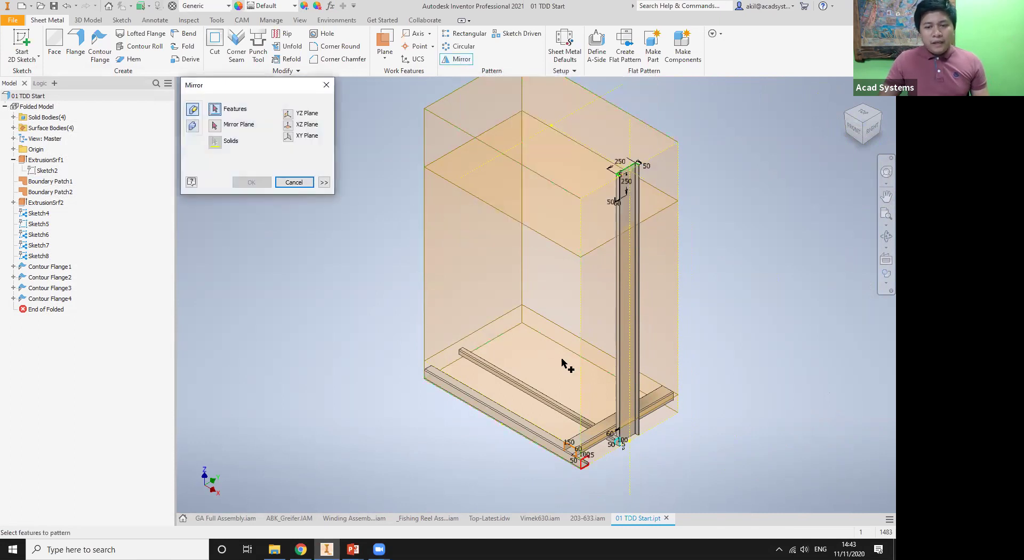
click(194, 126)
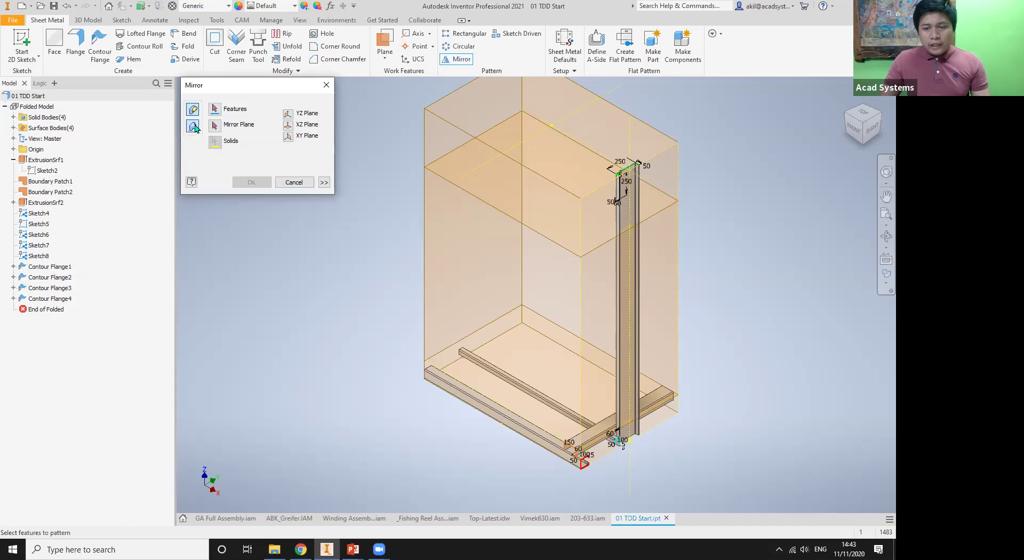
click(621, 288)
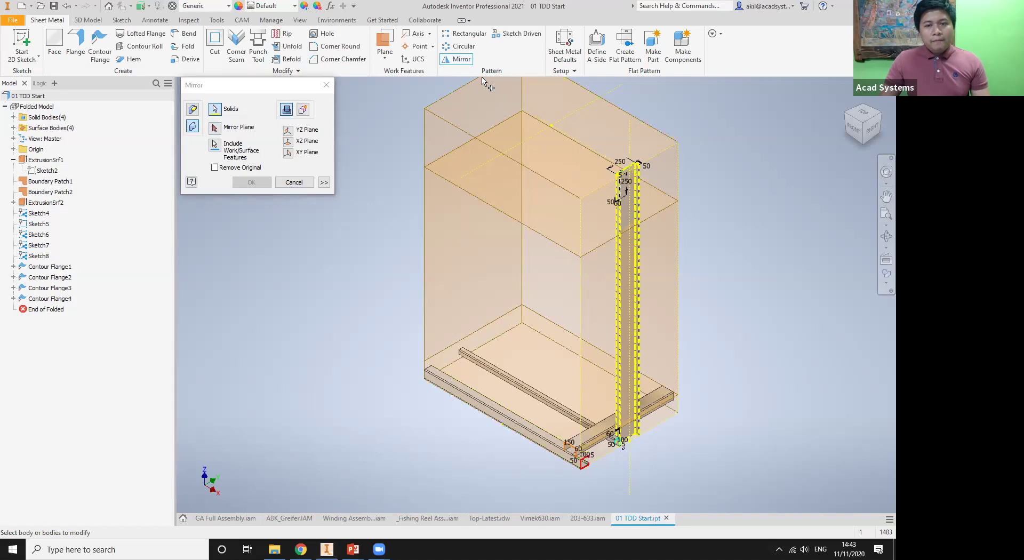
click(589, 437)
click(215, 128)
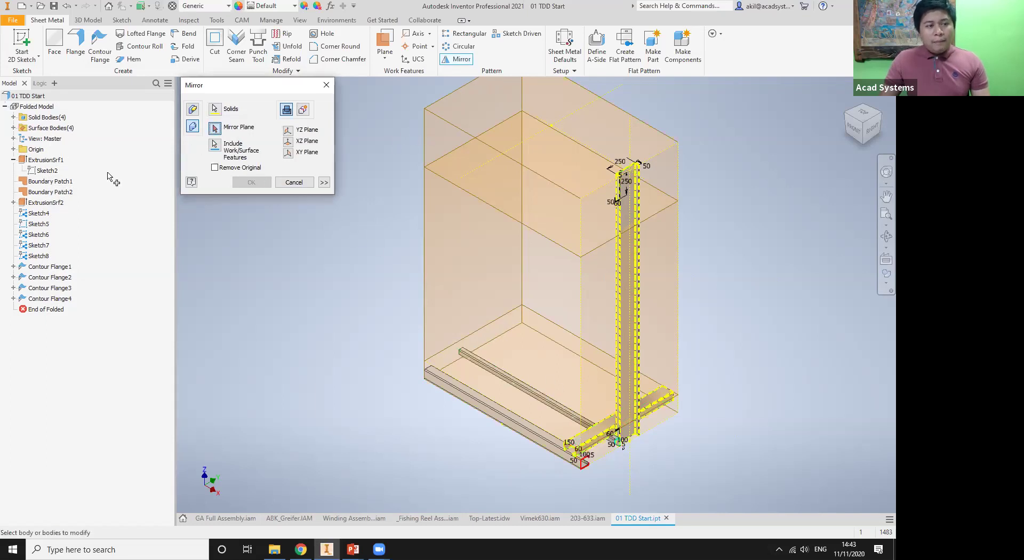
click(12, 150)
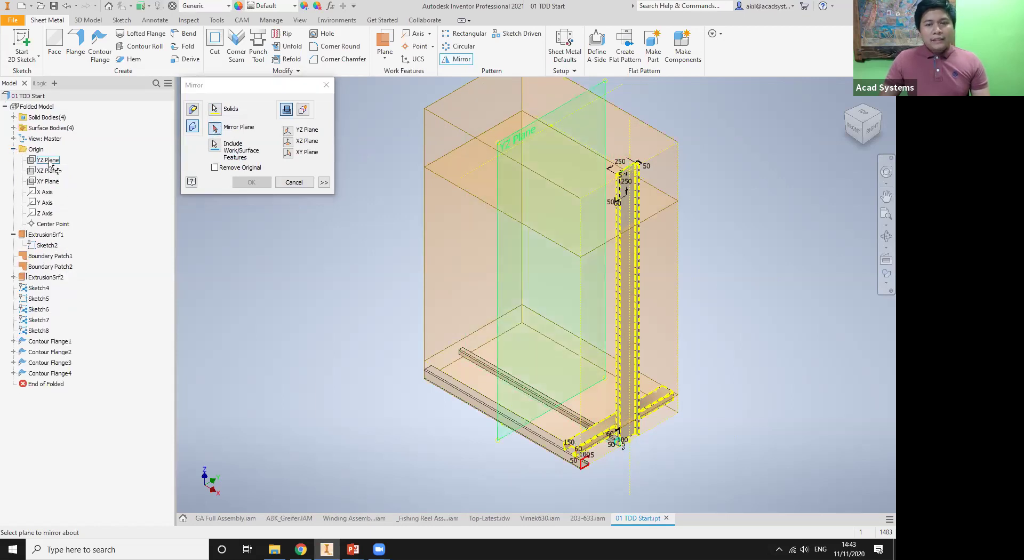
click(49, 161)
click(262, 183)
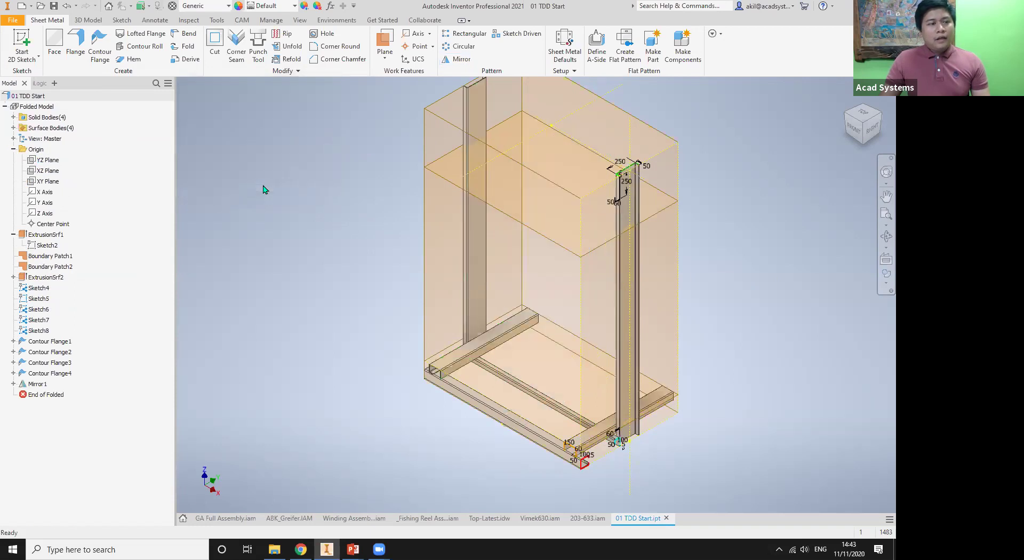
Step: Edit the mirror of the post and base channel so that its copies are created as new solid bodies
right_click(41, 384)
click(76, 407)
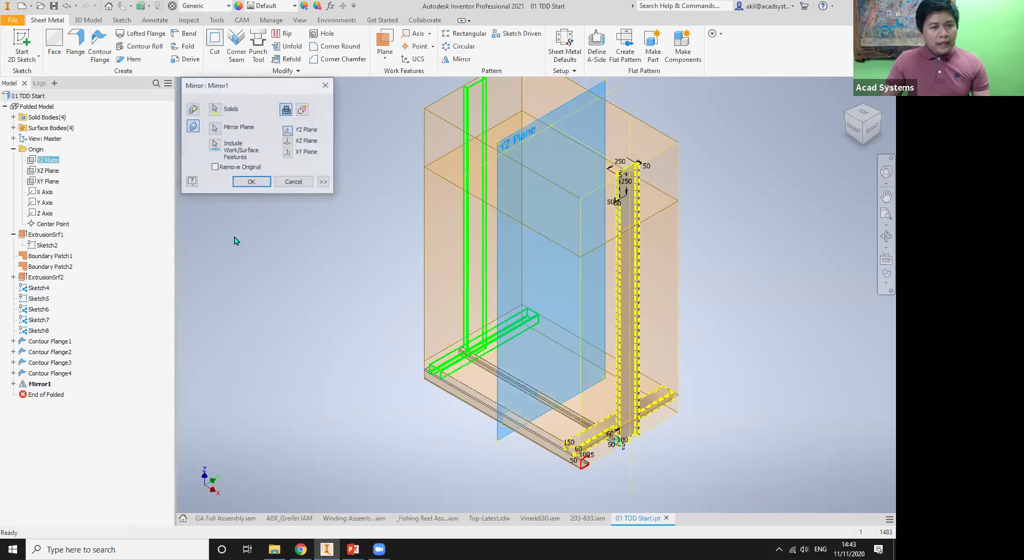
click(302, 111)
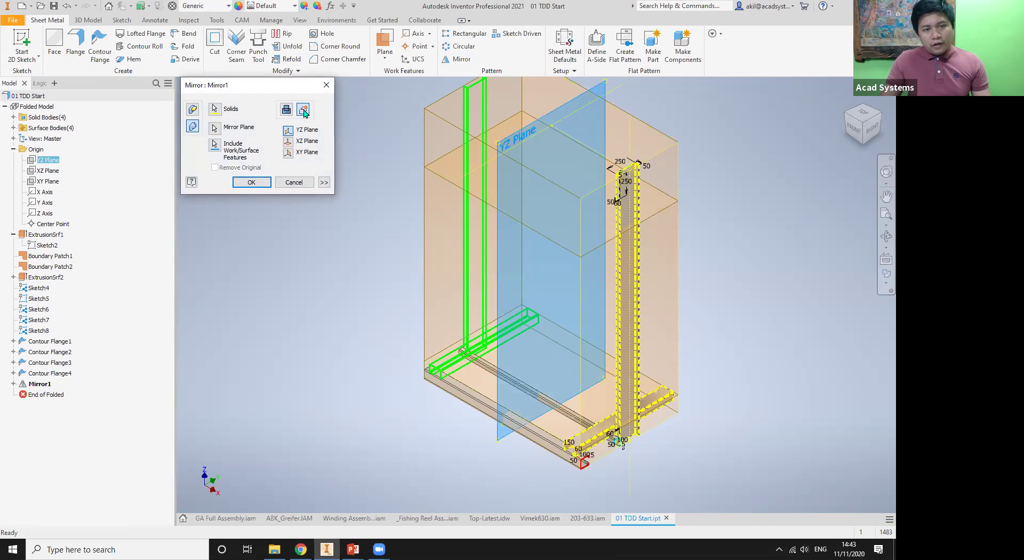
click(255, 182)
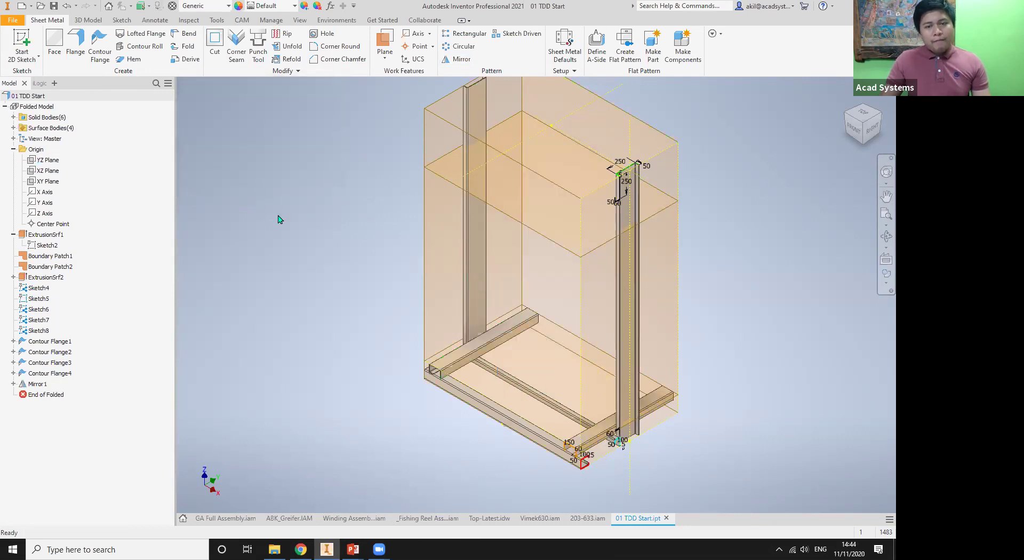
Step: Mirror the outer and inner lengthwise base rails about the XZ plane as new solid bodies
scroll(465, 415, down, 2)
scroll(464, 415, up, 4)
scroll(464, 414, down, 3)
scroll(463, 414, up, 2)
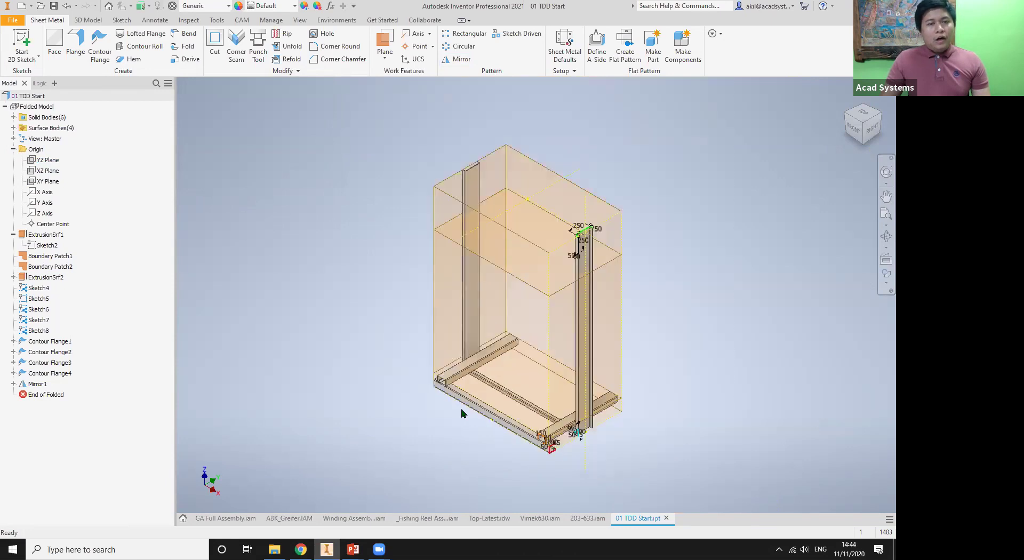
click(461, 59)
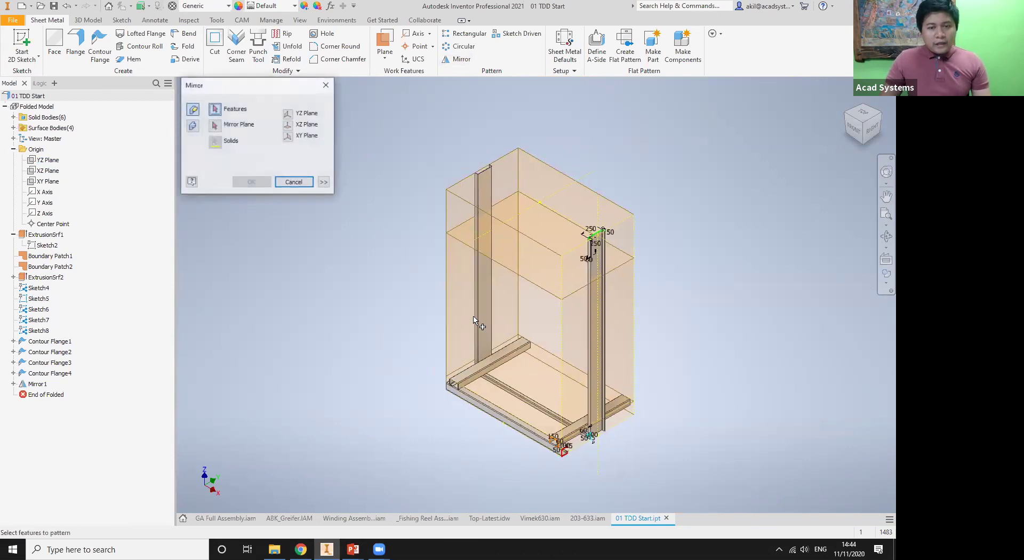
click(194, 126)
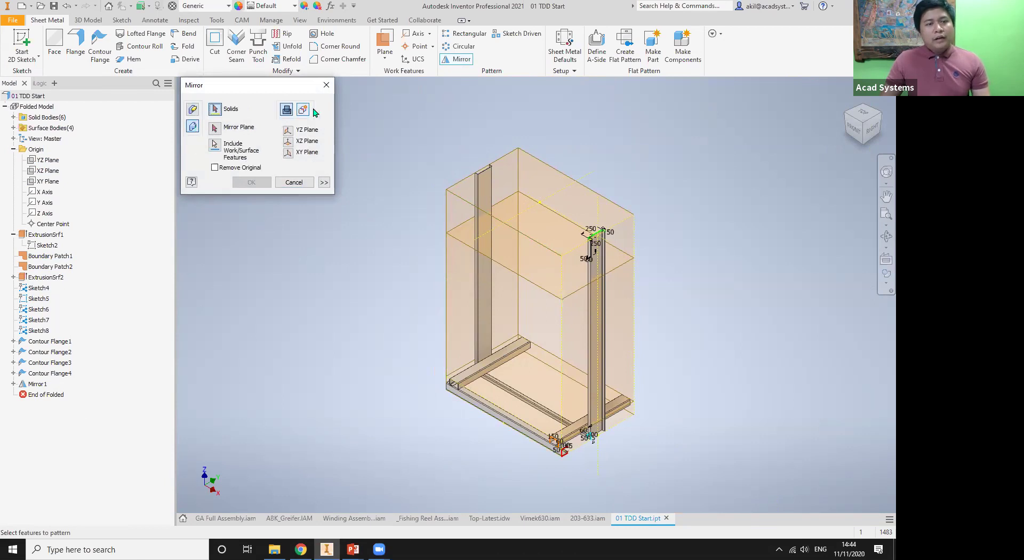
scroll(494, 420, up, 3)
scroll(494, 420, down, 3)
scroll(493, 419, up, 4)
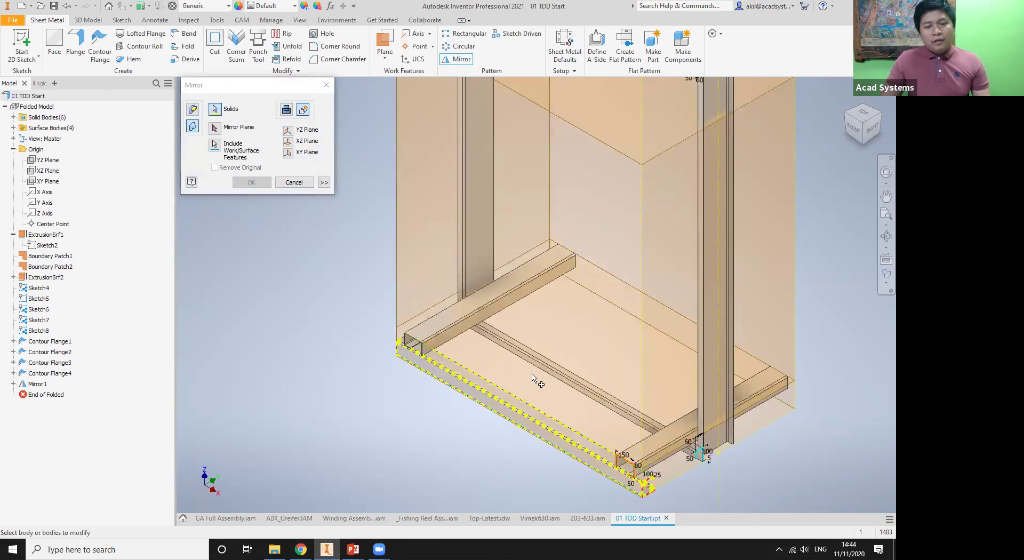
middle_drag(542, 251, 528, 447)
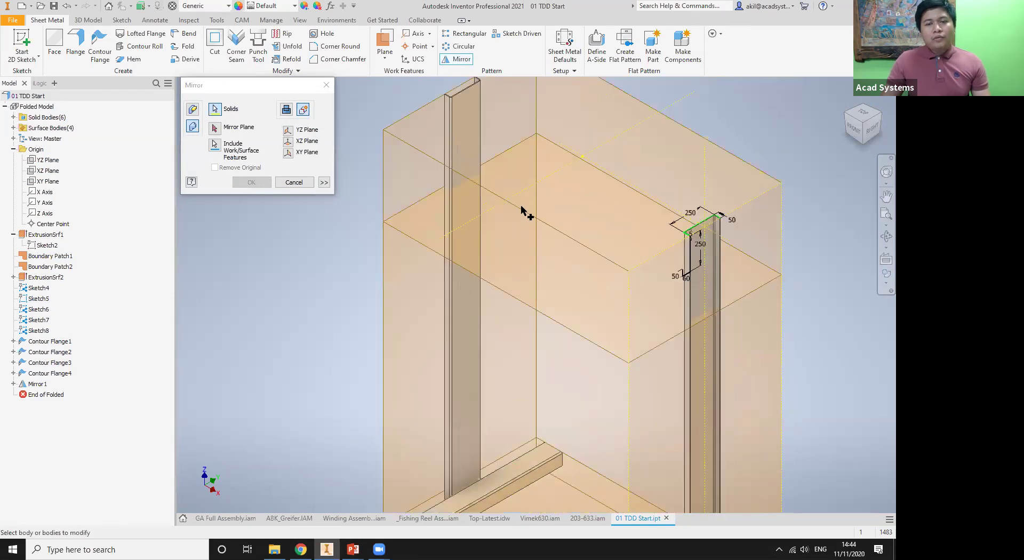
scroll(521, 234, down, 2)
scroll(597, 253, up, 5)
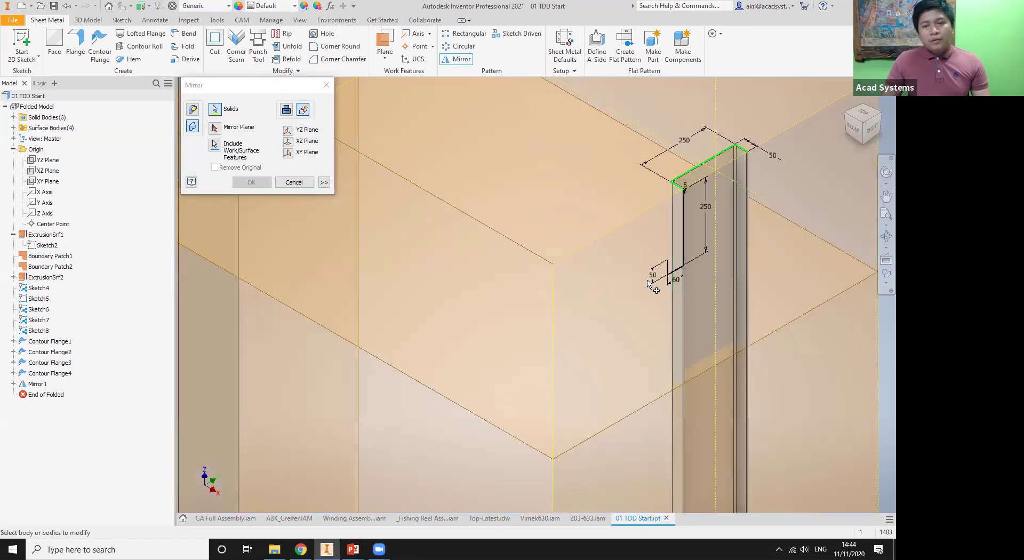
scroll(694, 240, down, 5)
click(216, 130)
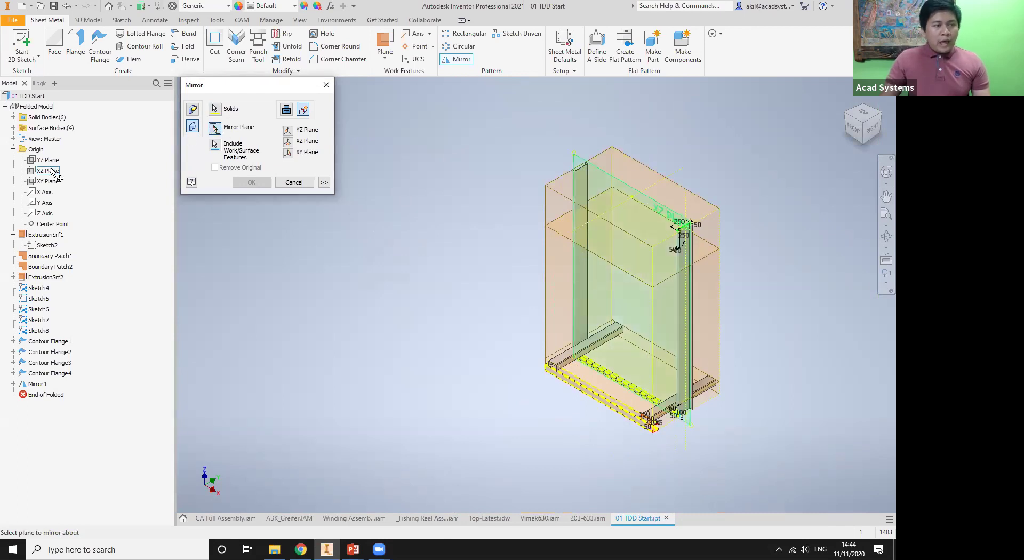
click(53, 172)
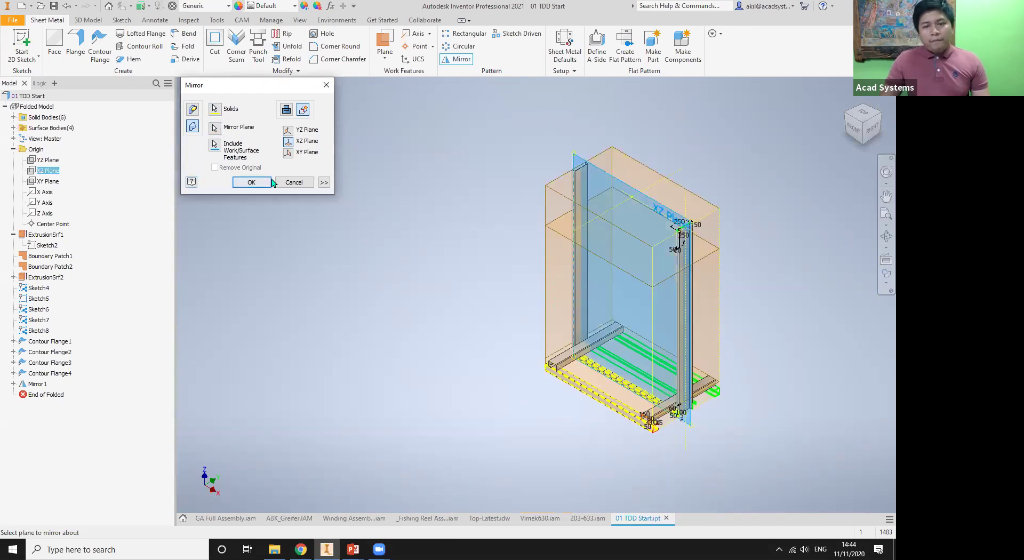
click(251, 182)
scroll(738, 297, up, 3)
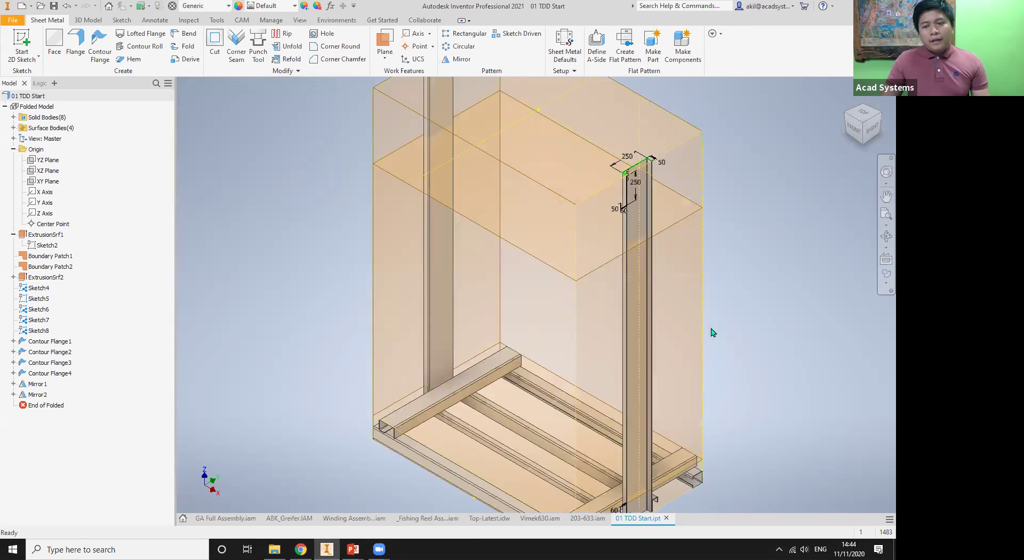
scroll(342, 391, down, 2)
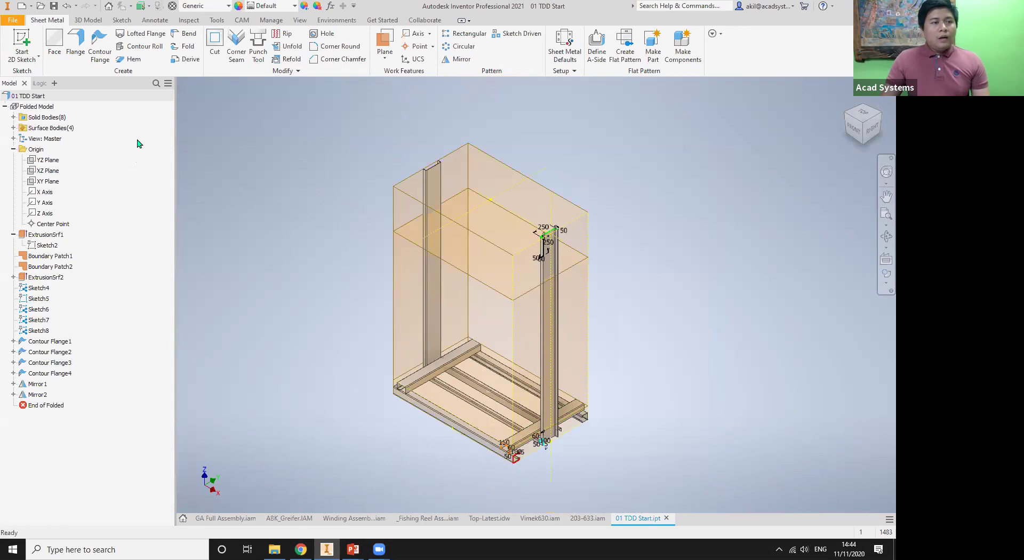
Step: Turn off the visibility of all four surface bodies, Srf1 to Srf4
middle_drag(247, 251, 274, 244)
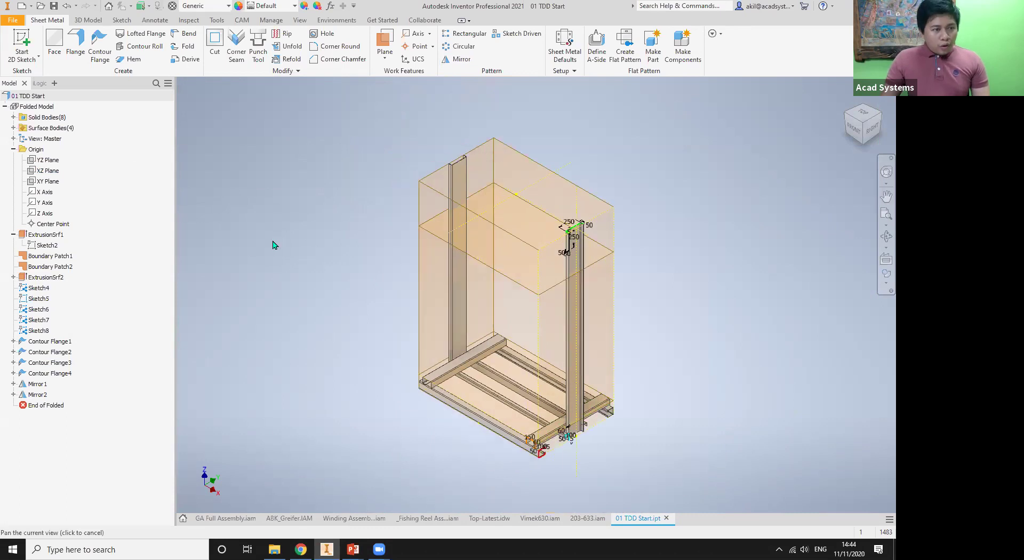
click(13, 149)
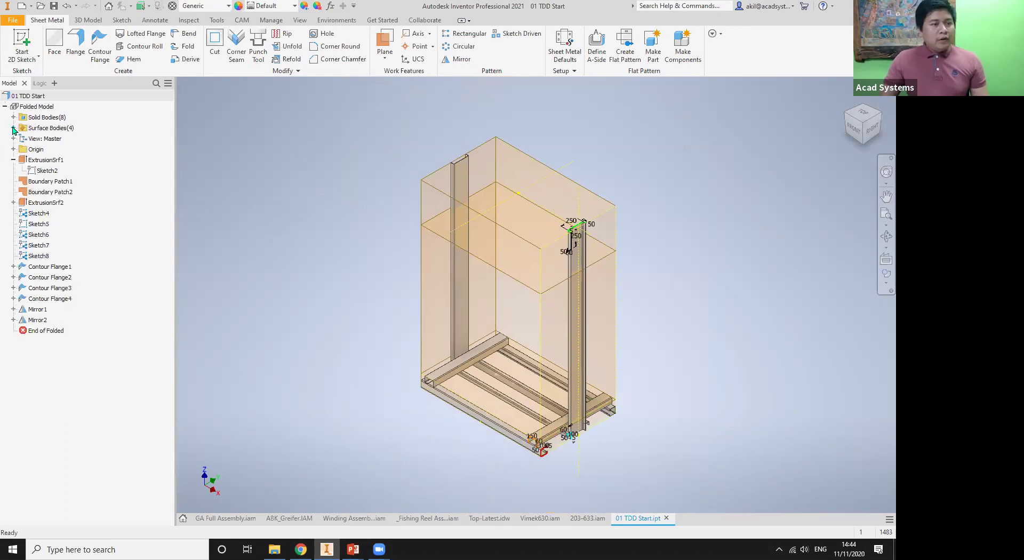
click(14, 128)
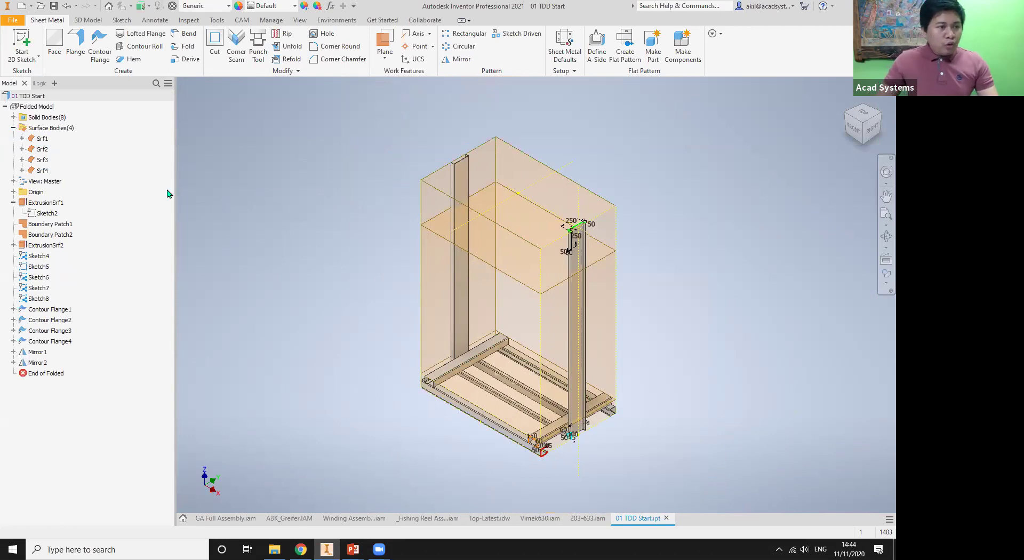
click(42, 138)
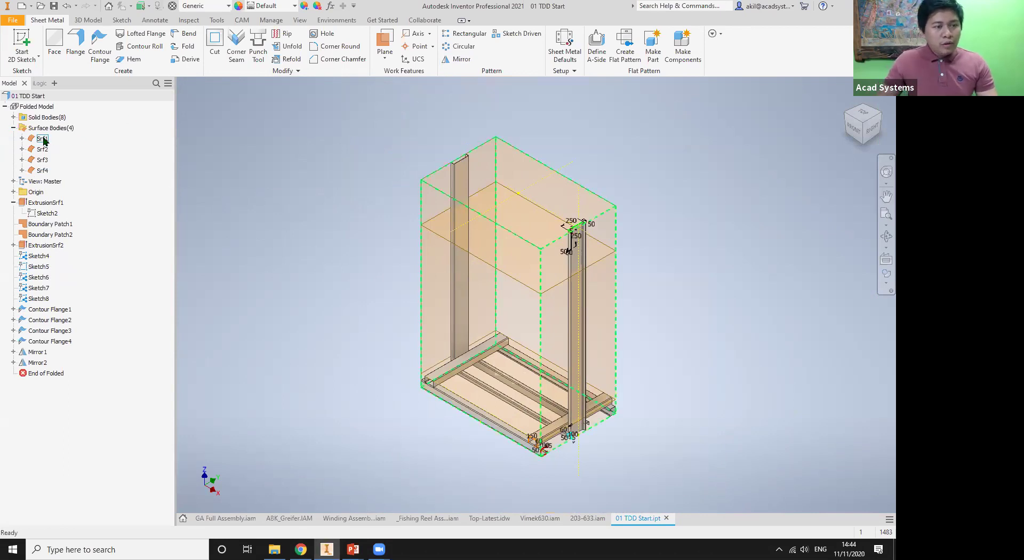
shift+click(43, 170)
shift+click(43, 171)
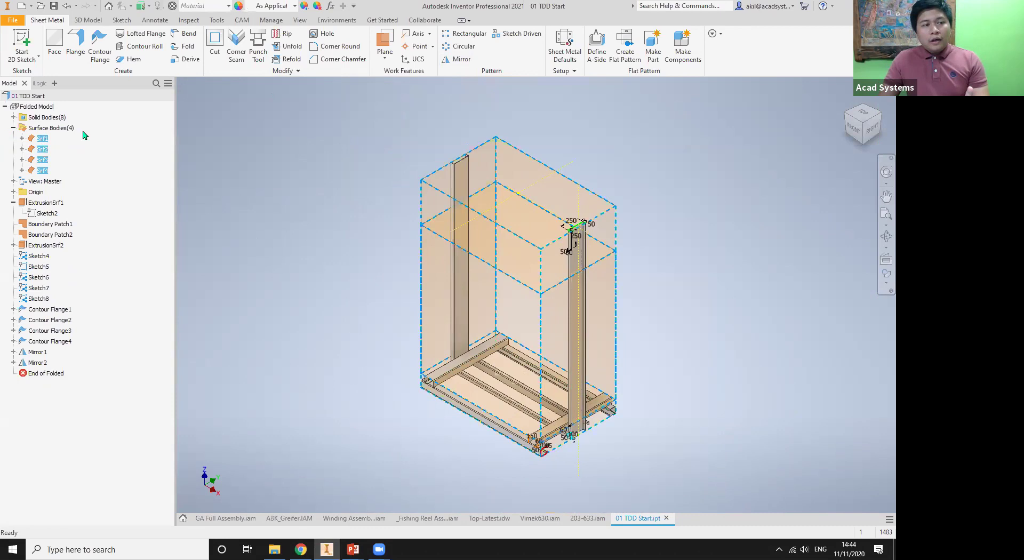
right_click(43, 142)
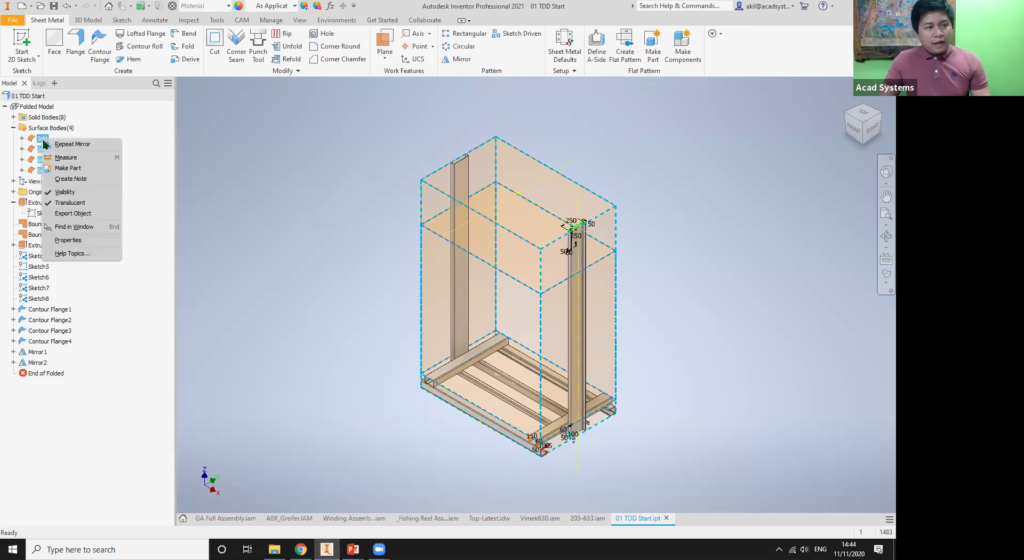
click(65, 192)
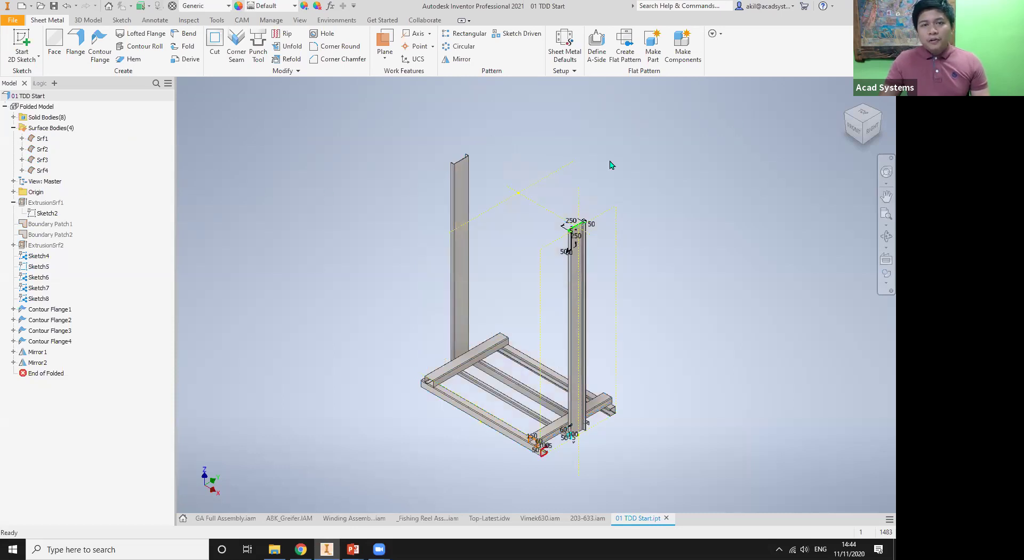
Step: Collapse the Surface Bodies folder and the ExtrusionSrf1 feature in the model tree
scroll(619, 168, up, 2)
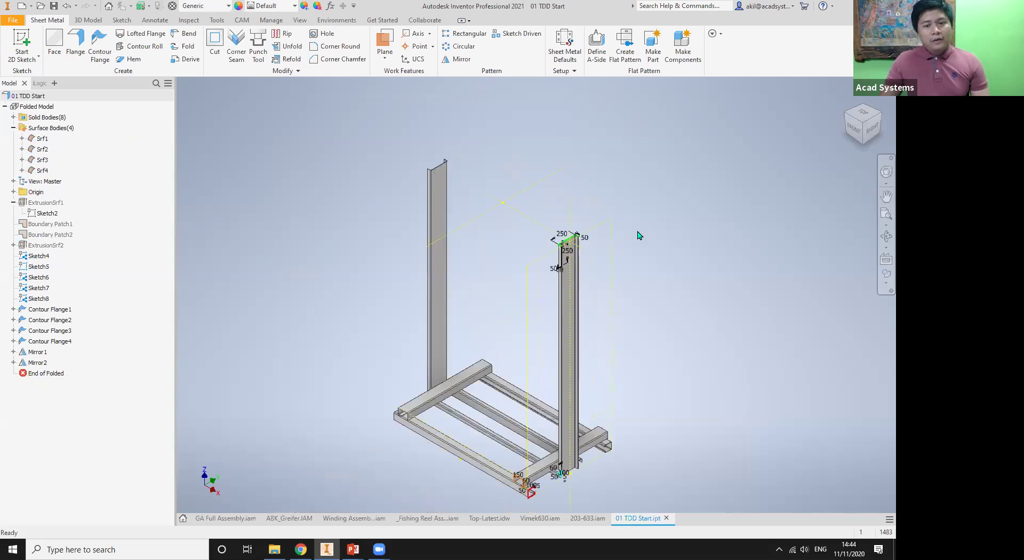
middle_drag(640, 235, 636, 212)
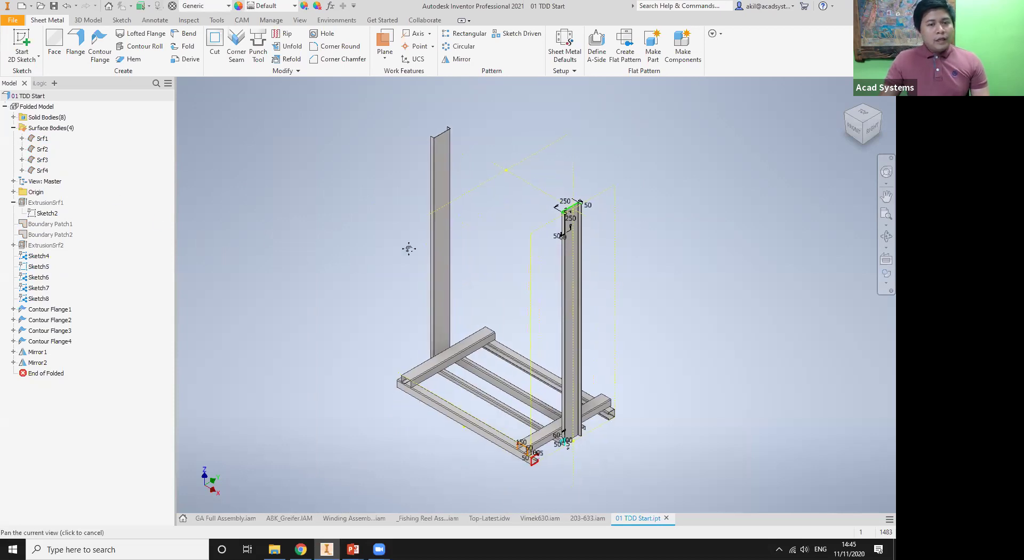
middle_drag(409, 249, 465, 232)
click(14, 128)
click(13, 160)
middle_drag(406, 272, 413, 286)
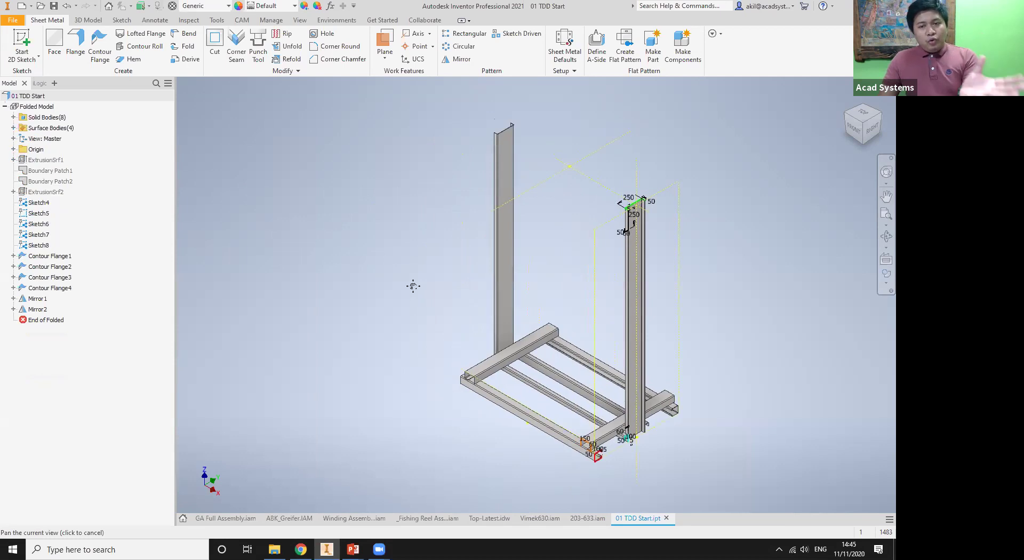
middle_drag(263, 233, 284, 238)
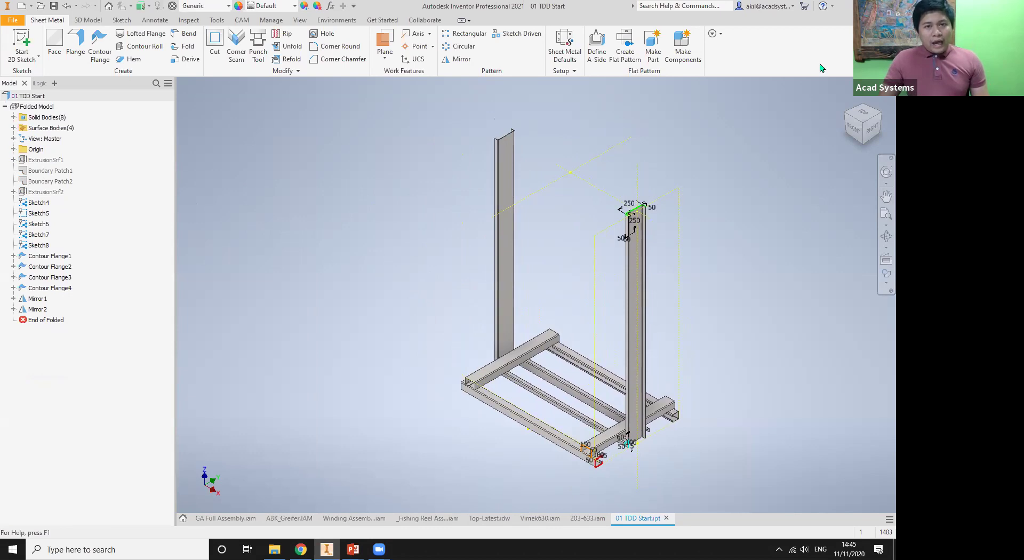
Step: Reopen the iLogic browser and switch it to the forms stored in the part
click(39, 84)
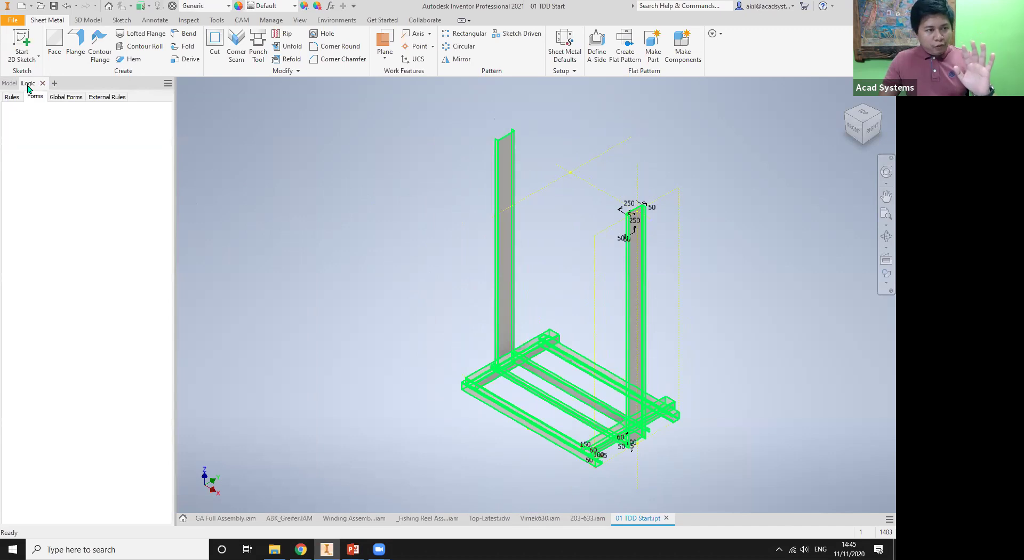
click(53, 83)
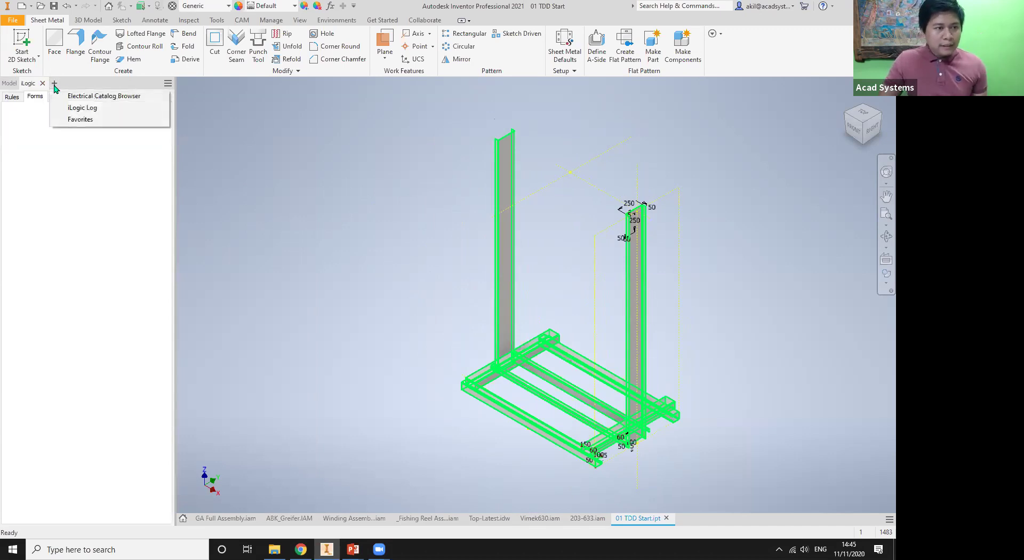
click(42, 83)
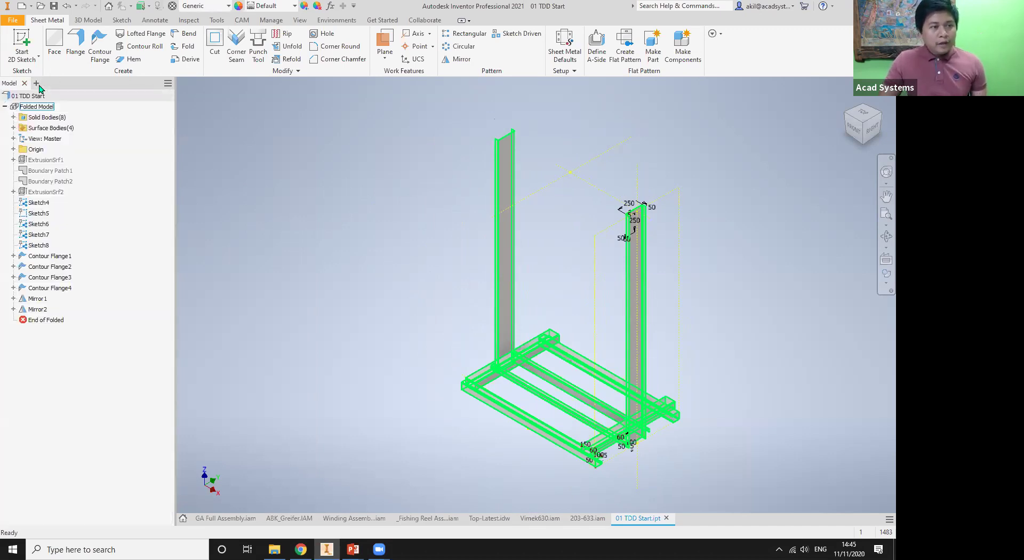
click(35, 84)
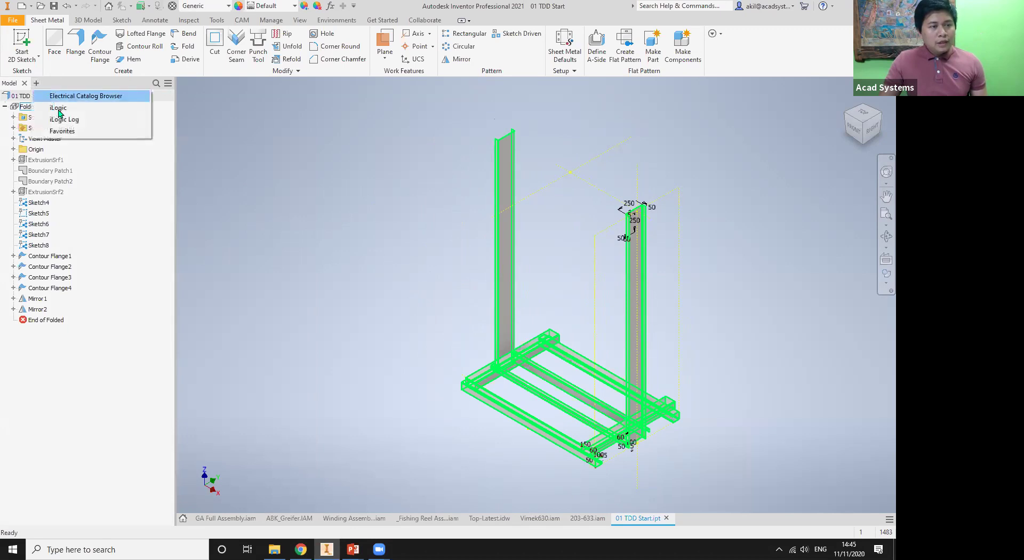
click(53, 107)
click(14, 99)
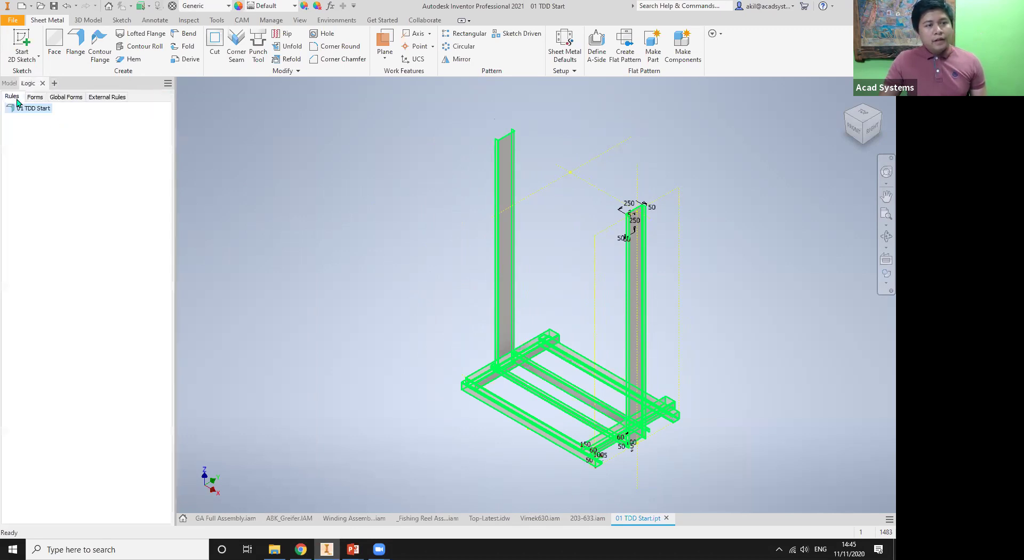
click(347, 226)
middle_drag(348, 249, 320, 267)
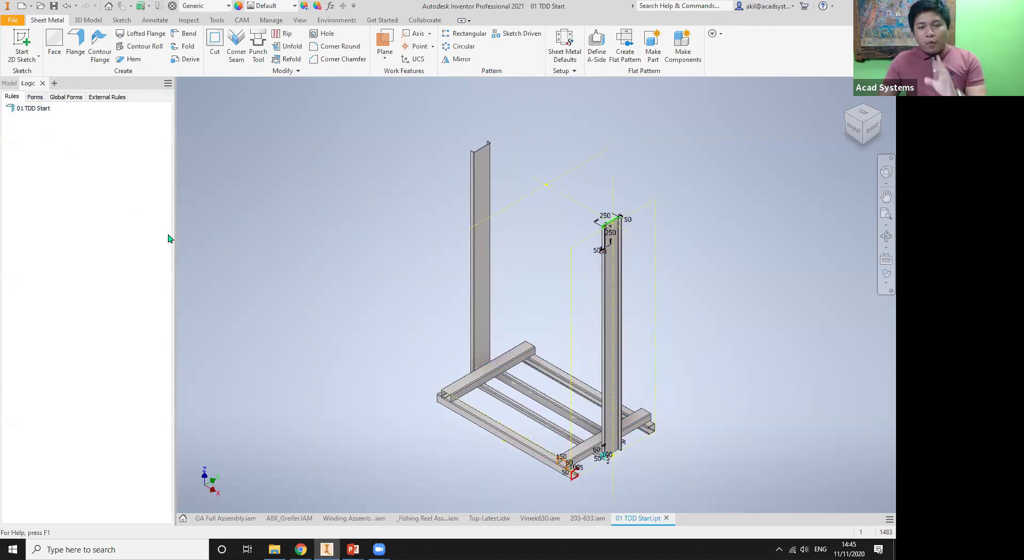
click(35, 98)
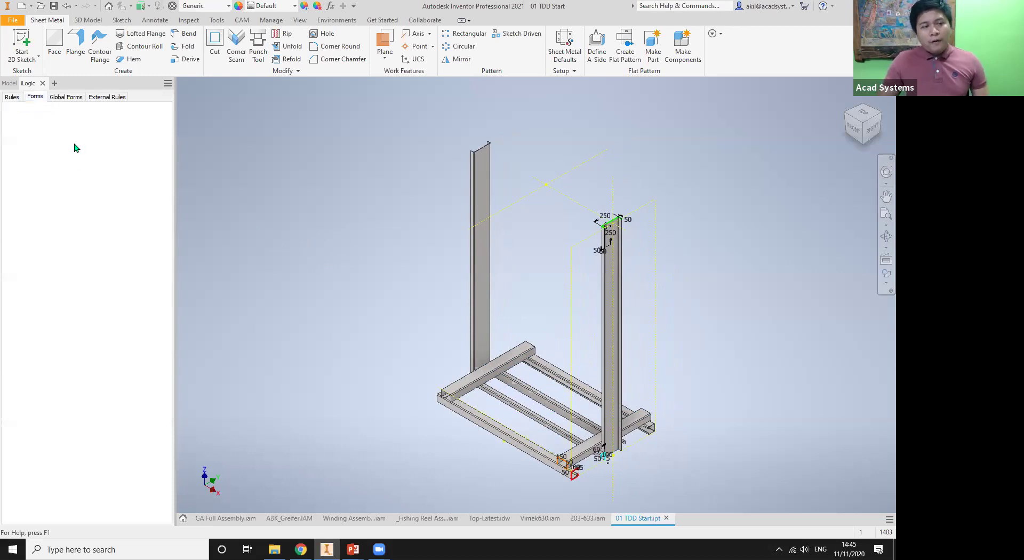
Step: Add a form labelled Size Elevator containing the H_mm, L_mm and D_mm parameters
right_click(75, 144)
click(97, 153)
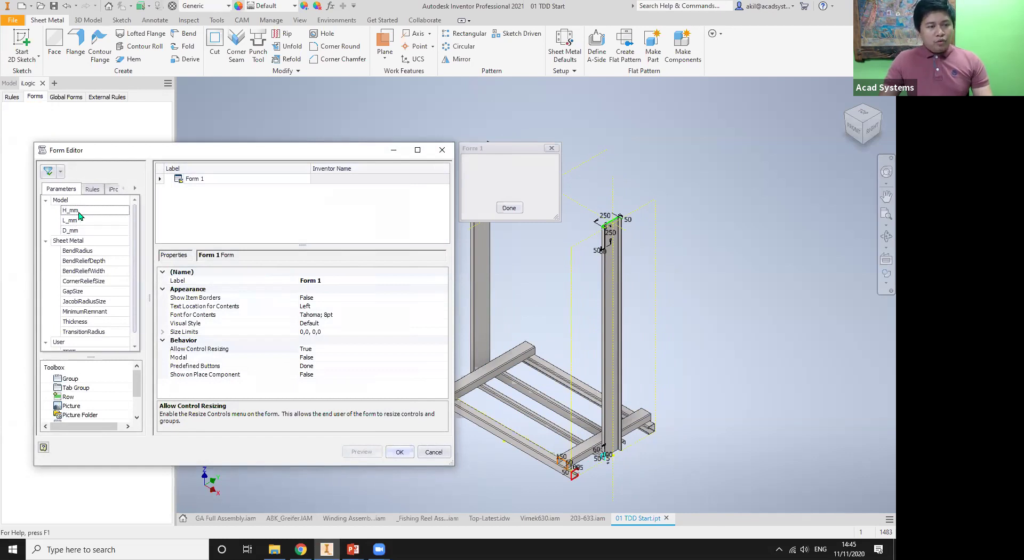
double_click(215, 180)
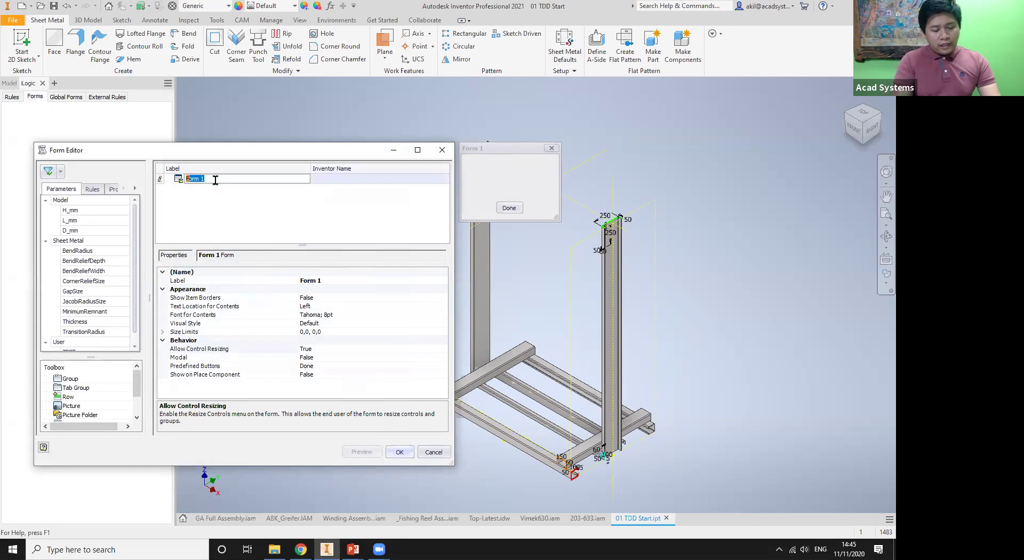
text(Size Elevator)
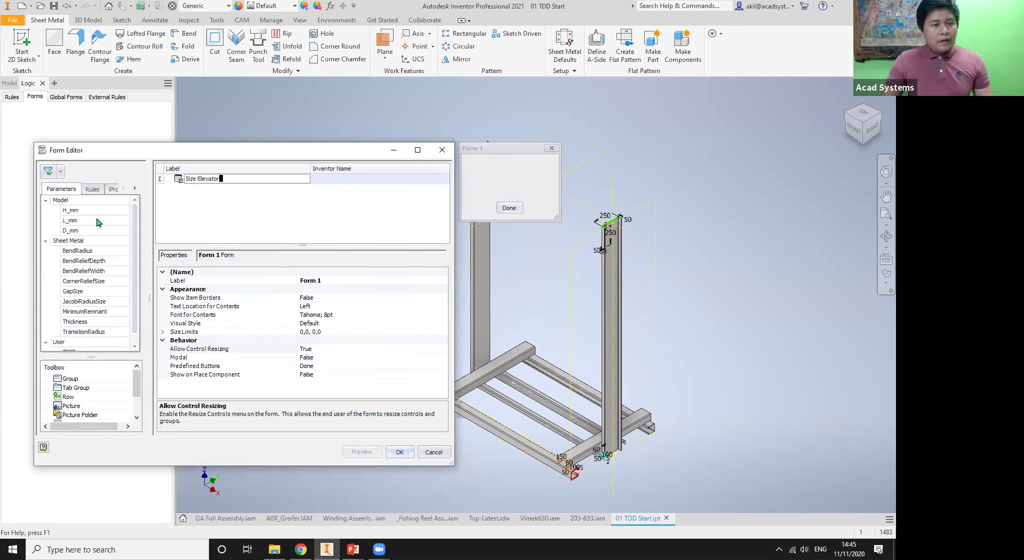
click(67, 211)
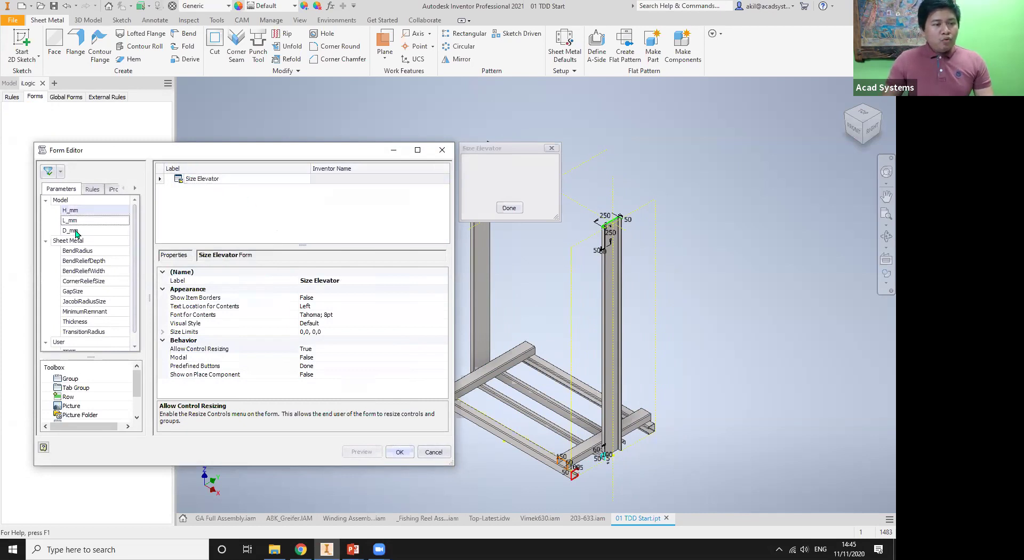
shift+click(71, 230)
drag(71, 230, 206, 194)
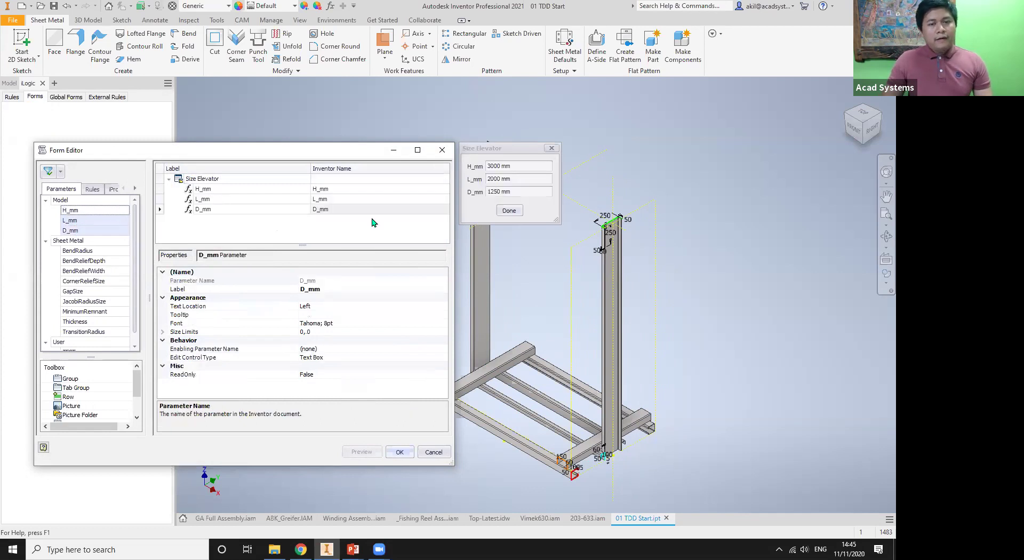
click(501, 159)
drag(501, 159, 809, 256)
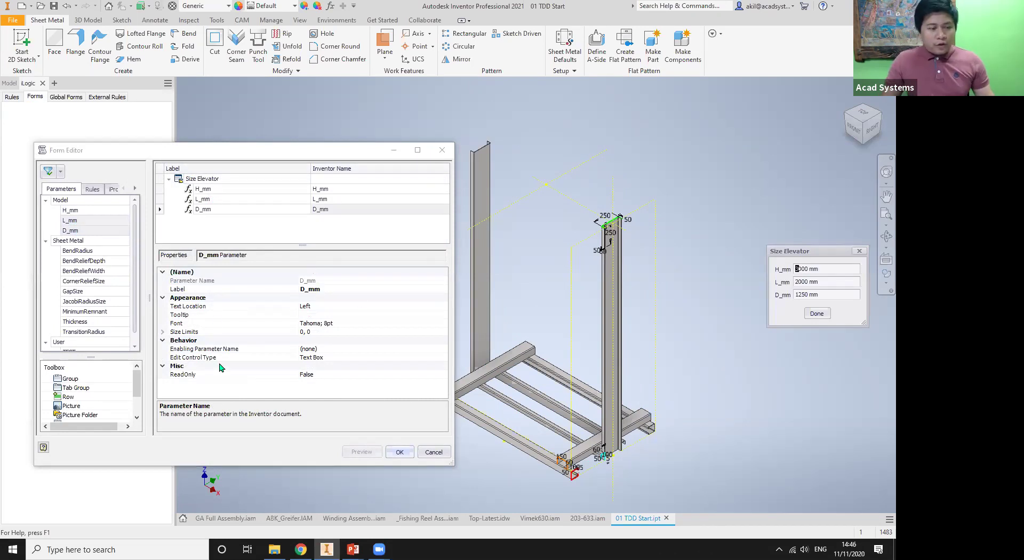
Step: Try to place a picture with the Elevator image above the parameters in the form, and close the form editor
click(72, 407)
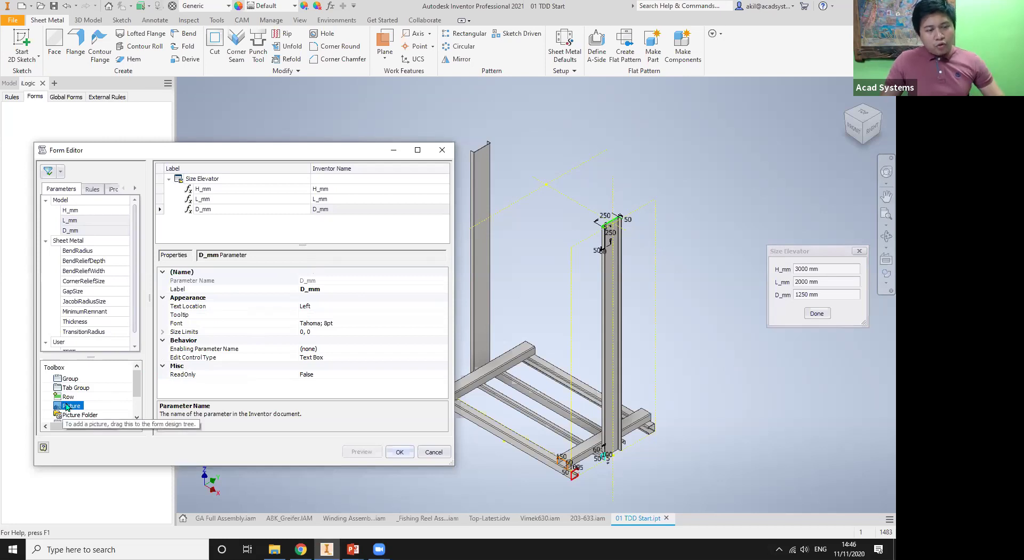
mouse_move(69, 409)
mouse_down()
mouse_move(114, 381)
mouse_move(177, 192)
mouse_move(224, 189)
mouse_up()
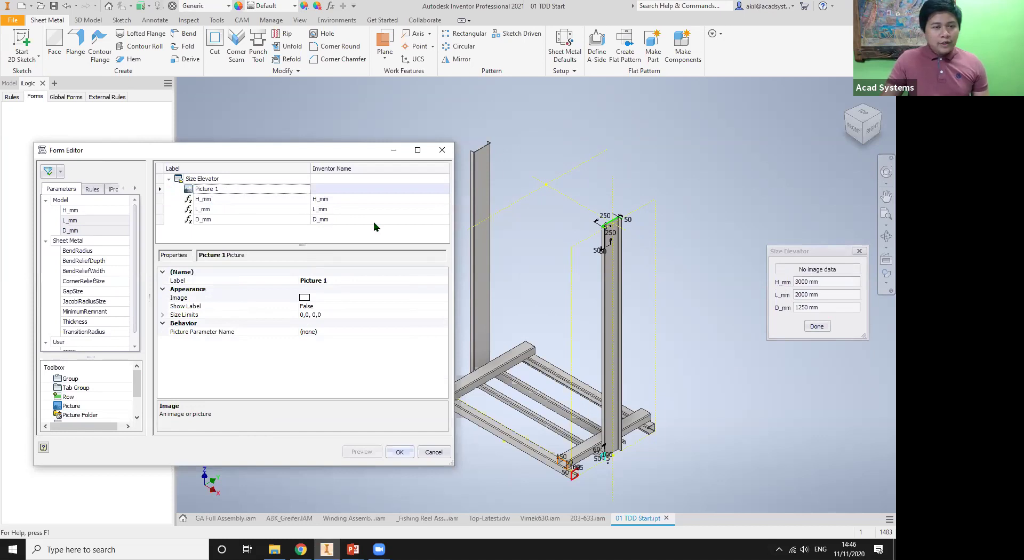
click(325, 298)
click(443, 297)
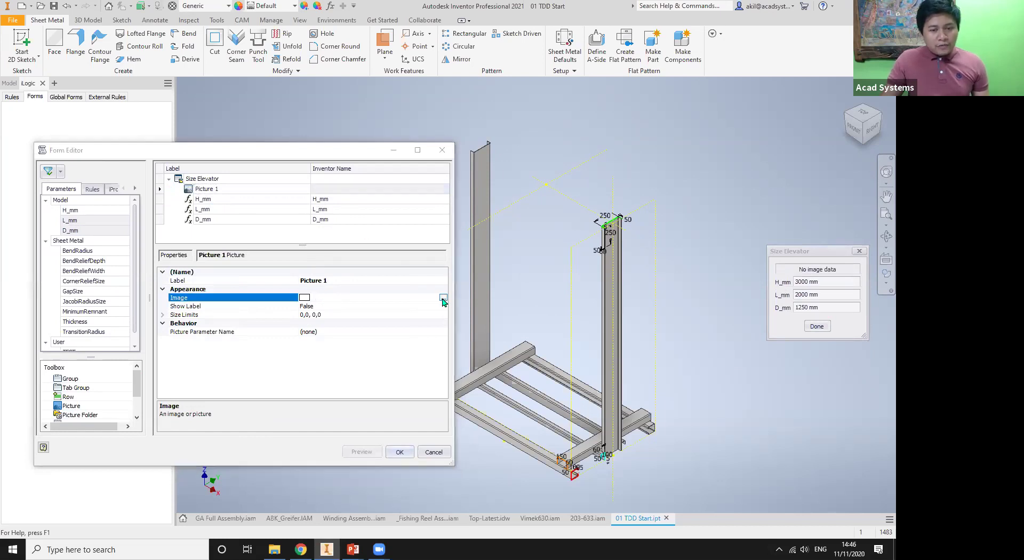
double_click(250, 267)
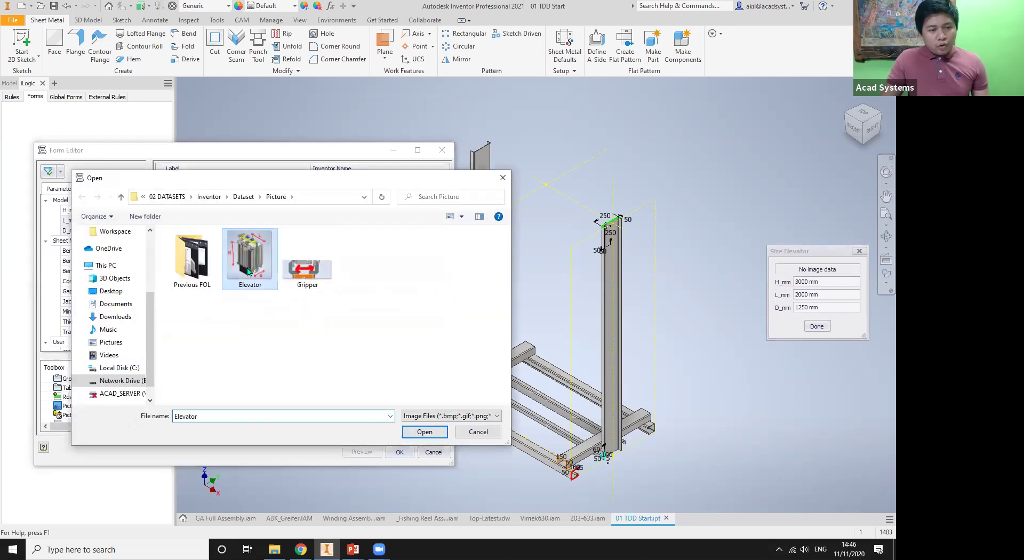
click(793, 254)
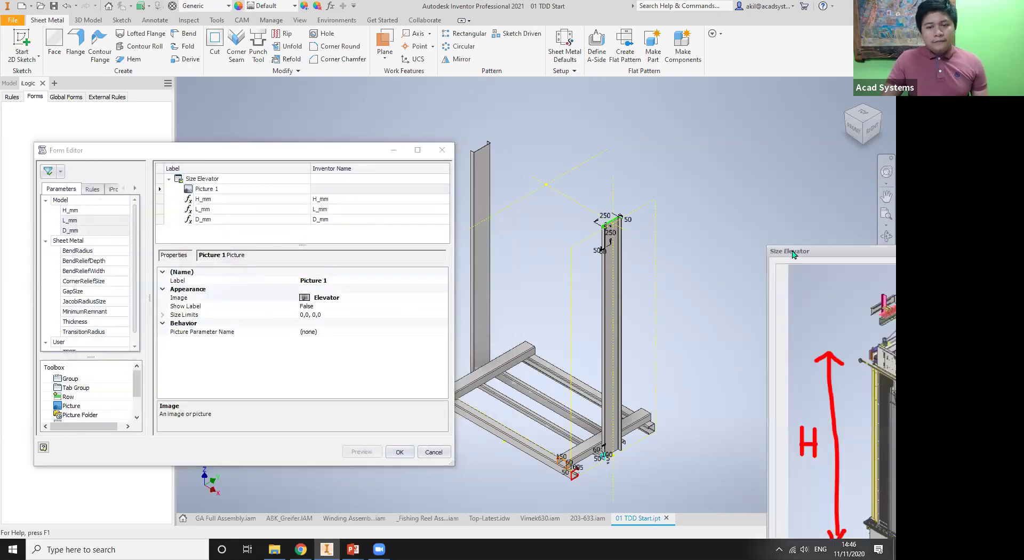
click(264, 152)
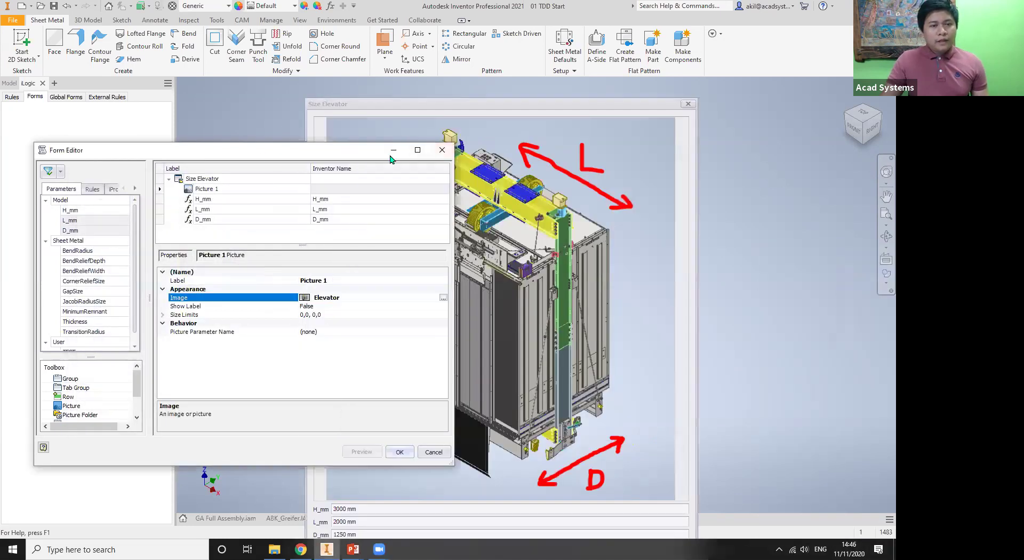
click(442, 150)
Step: Create a new iLogic form and add the model parameters H_mm, L_mm and D_mm to it
right_click(62, 113)
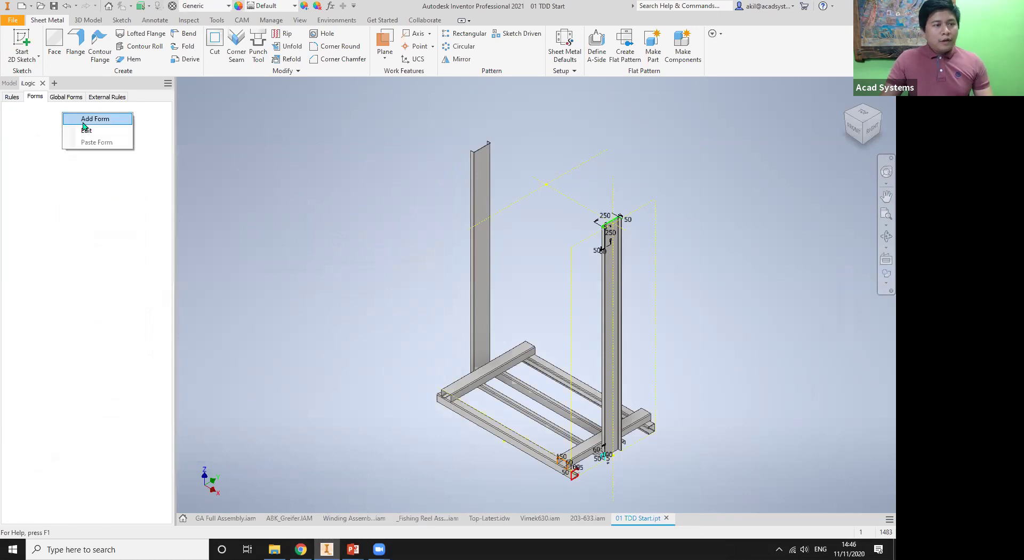
click(85, 119)
click(70, 212)
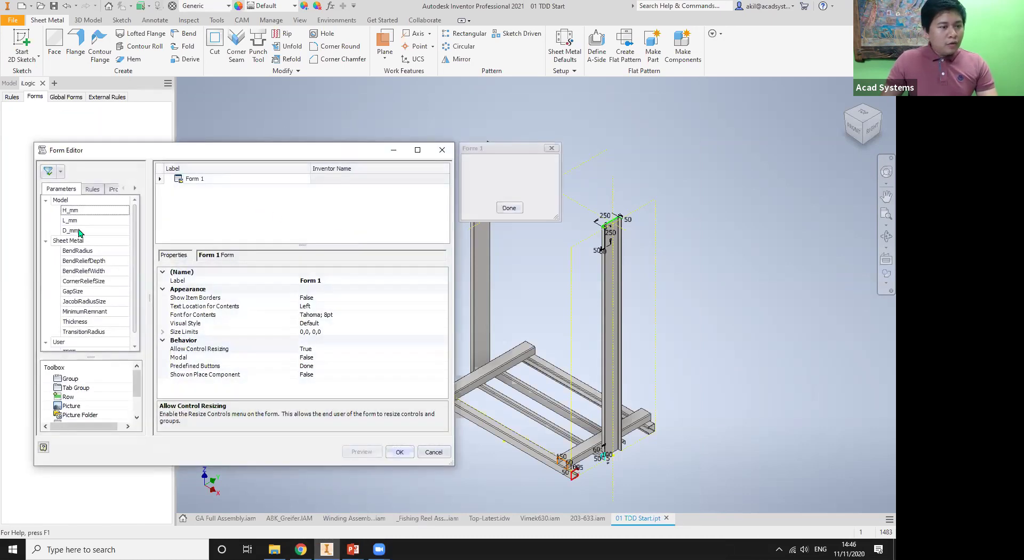
shift+click(76, 230)
drag(76, 215, 235, 209)
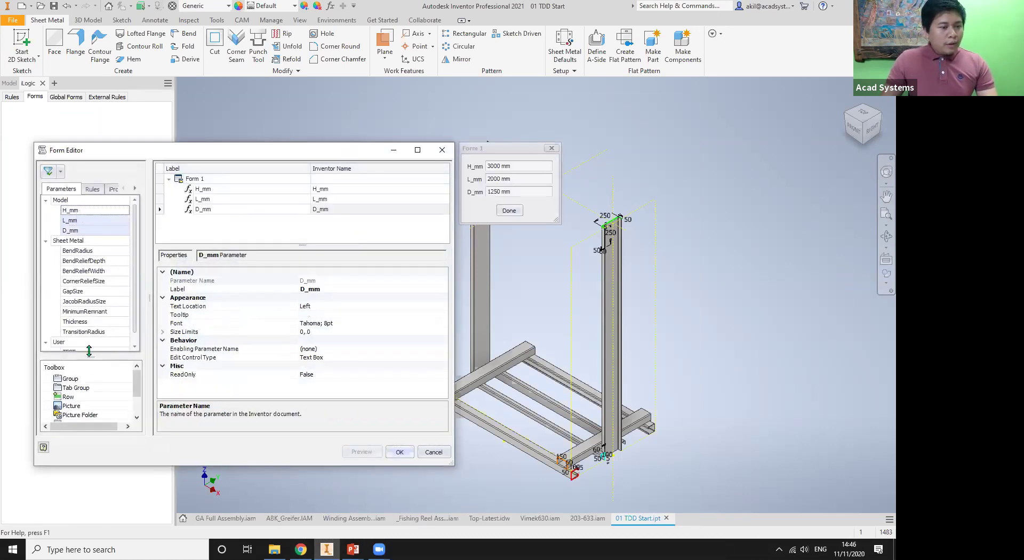
Step: Insert a picture above the H_mm parameter, assign it the Elevator image, and save the form
click(72, 406)
drag(66, 410, 203, 185)
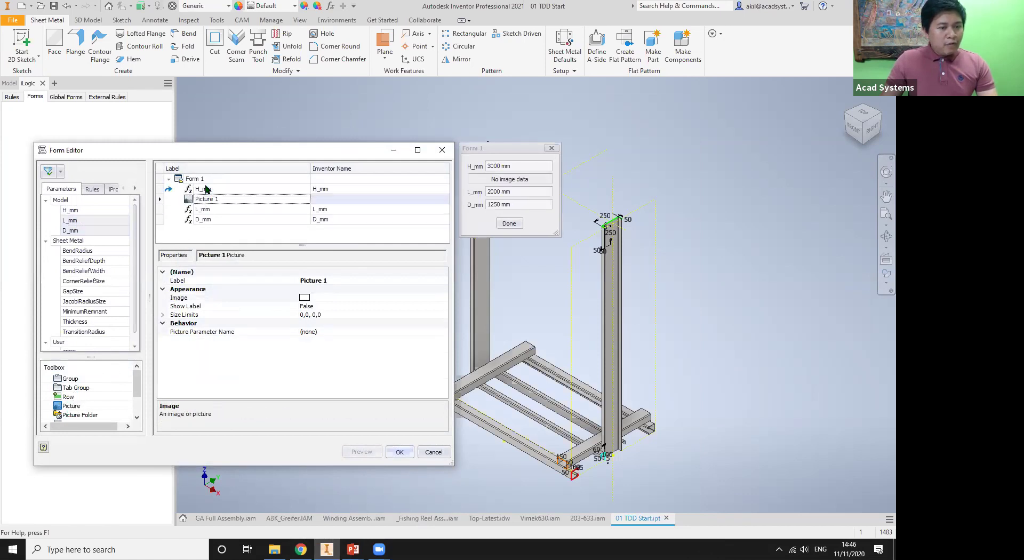
click(344, 298)
click(443, 297)
double_click(240, 288)
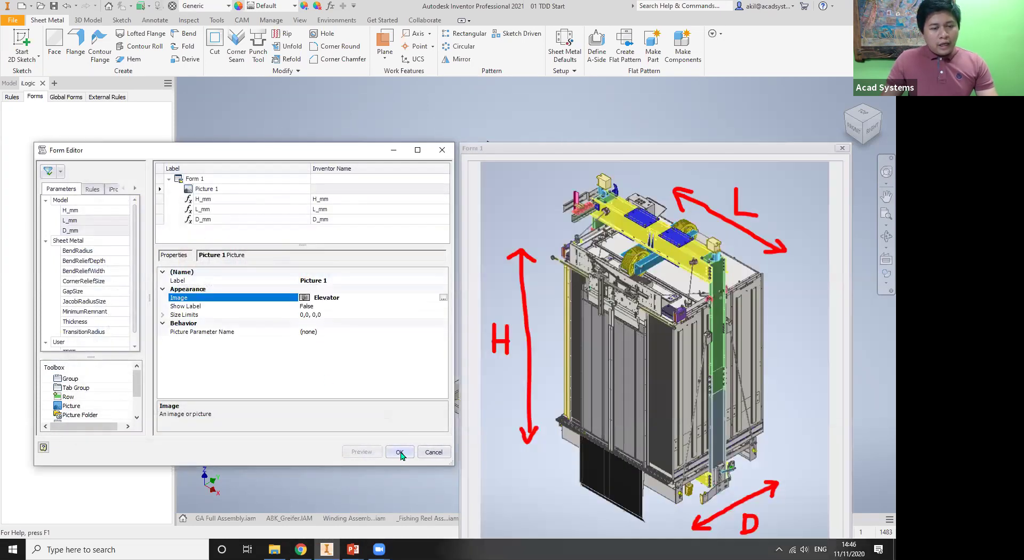
click(399, 452)
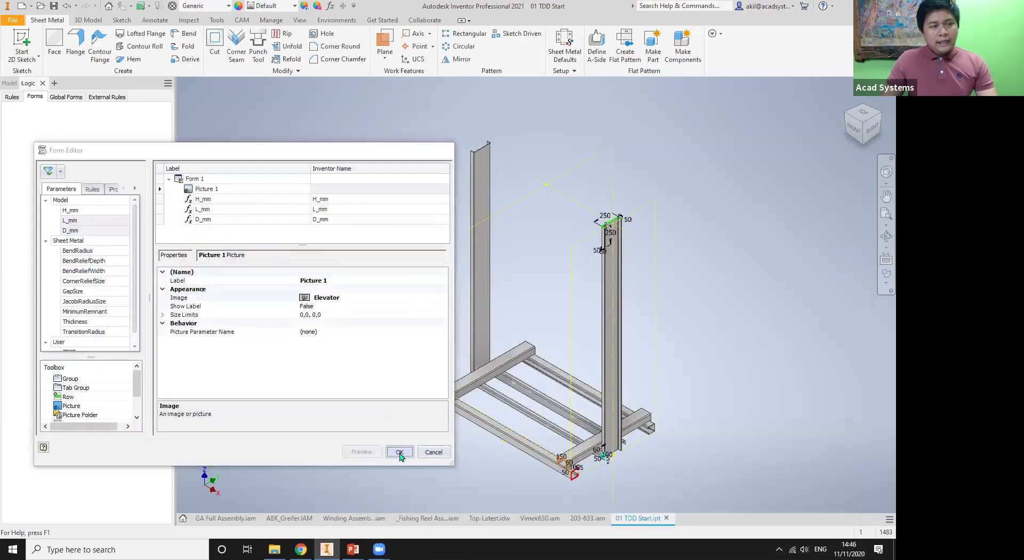
Step: Open Form 1 to check it and relabel it as Size Elevator
right_click(88, 117)
click(59, 123)
click(89, 124)
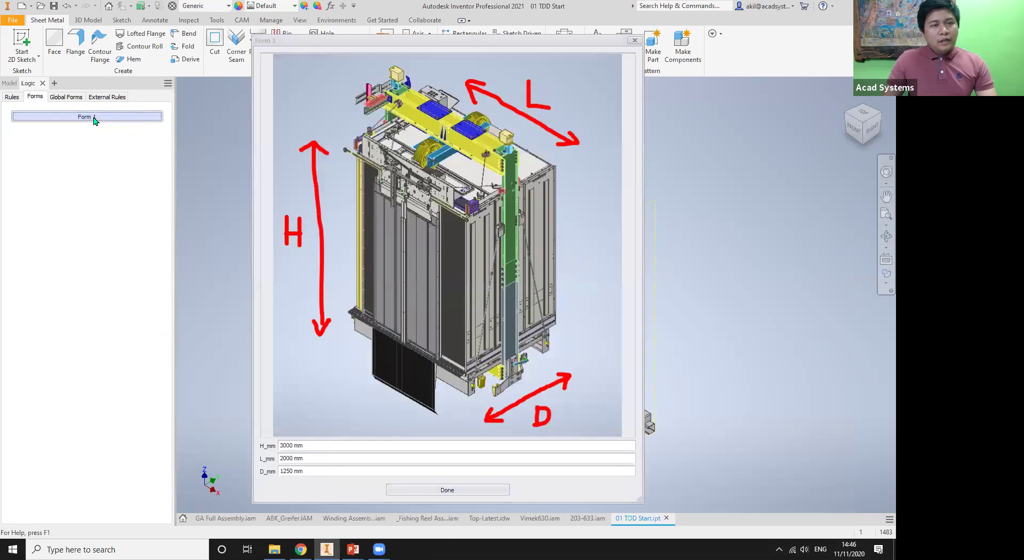
right_click(95, 120)
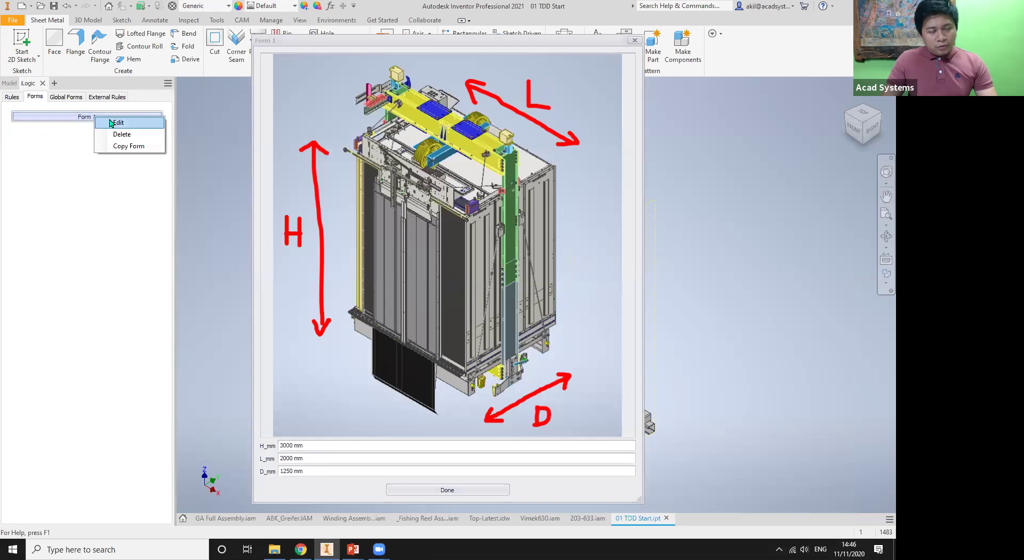
click(116, 123)
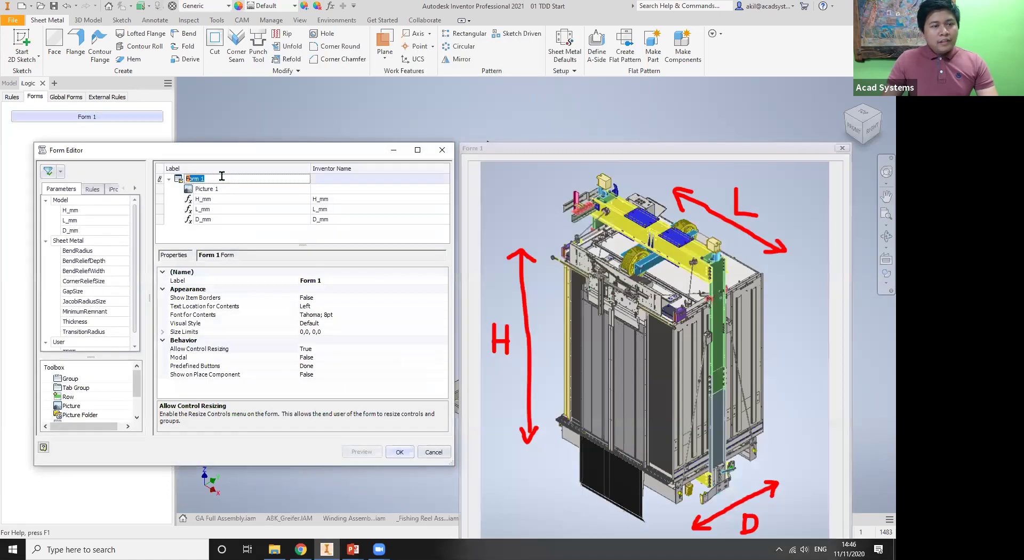
text(Size Elevato)
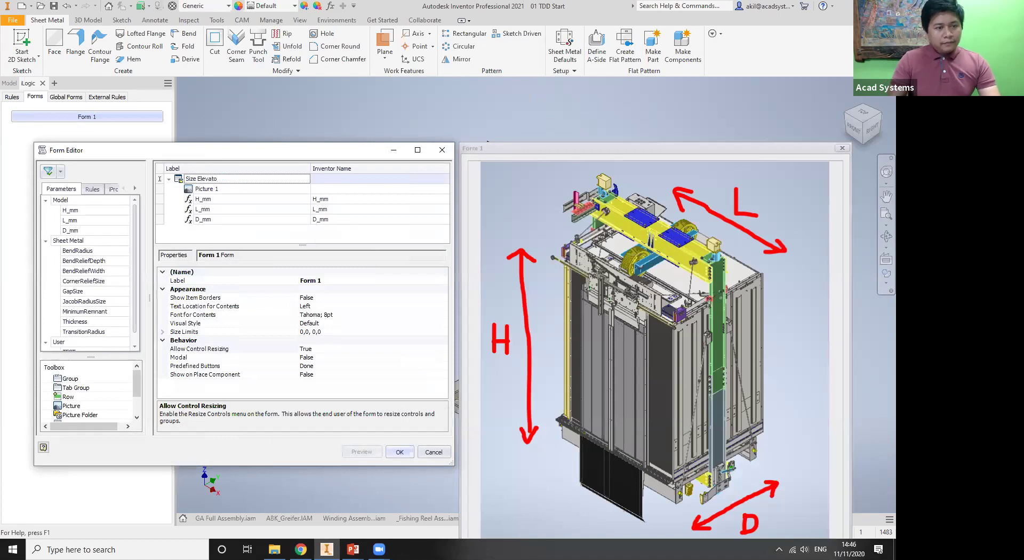
text(r)
click(399, 451)
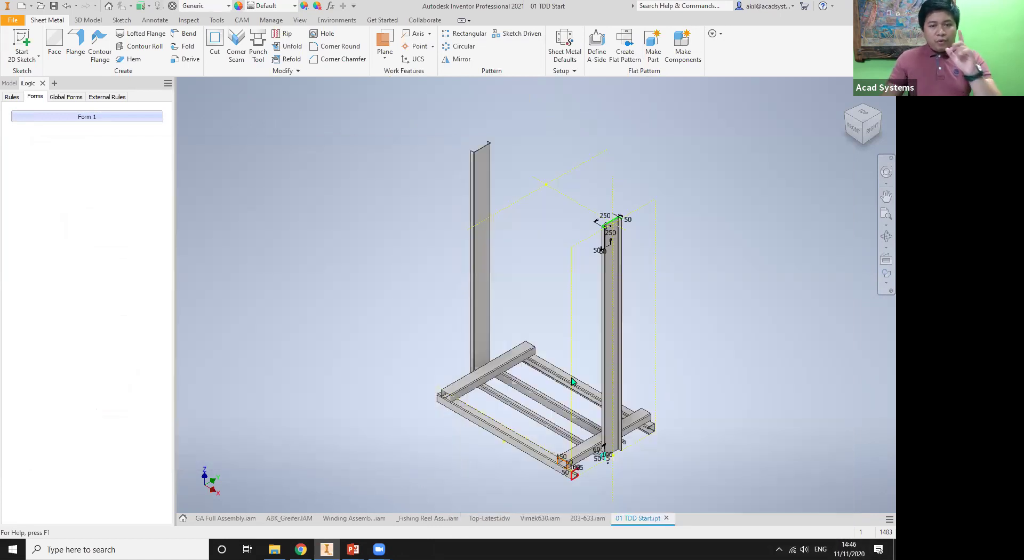
Step: Open the Size Elevator form and set the D_mm depth to 2000 mm
middle_drag(365, 422, 550, 421)
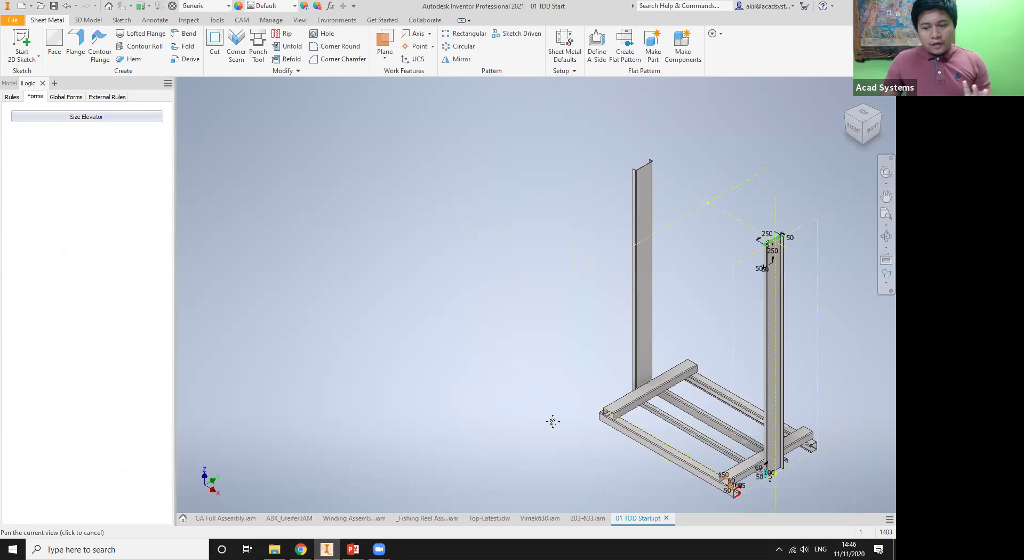
click(76, 117)
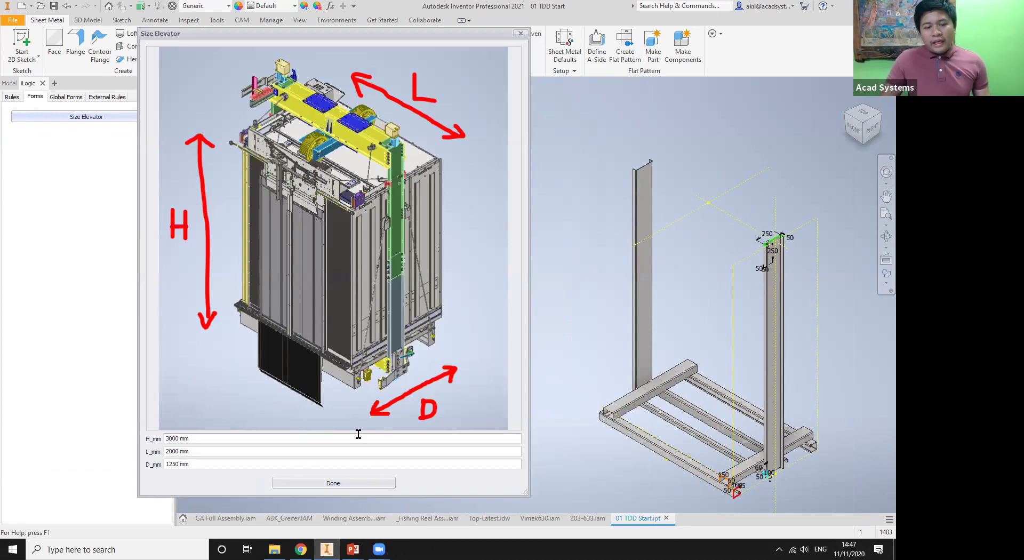
drag(211, 464, 114, 464)
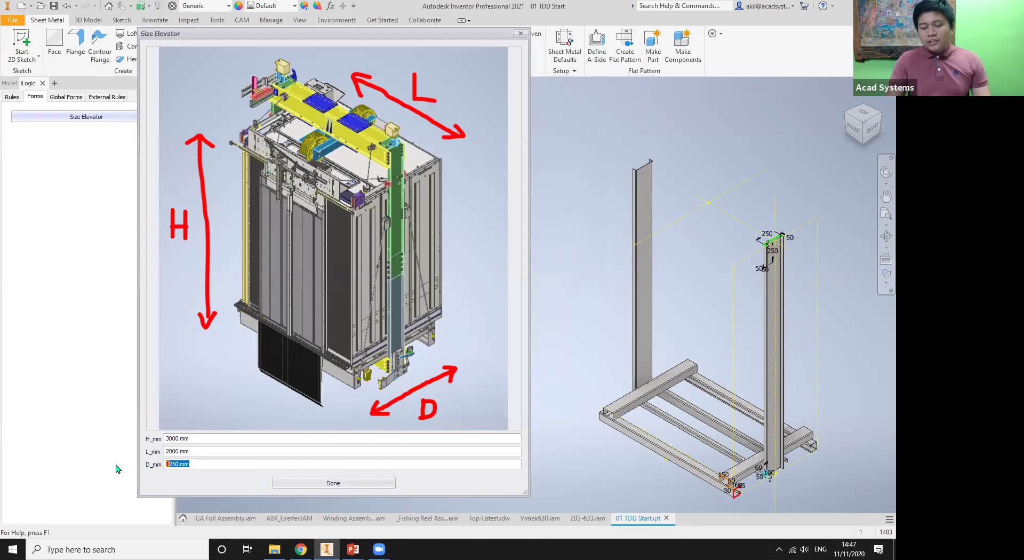
text(2)
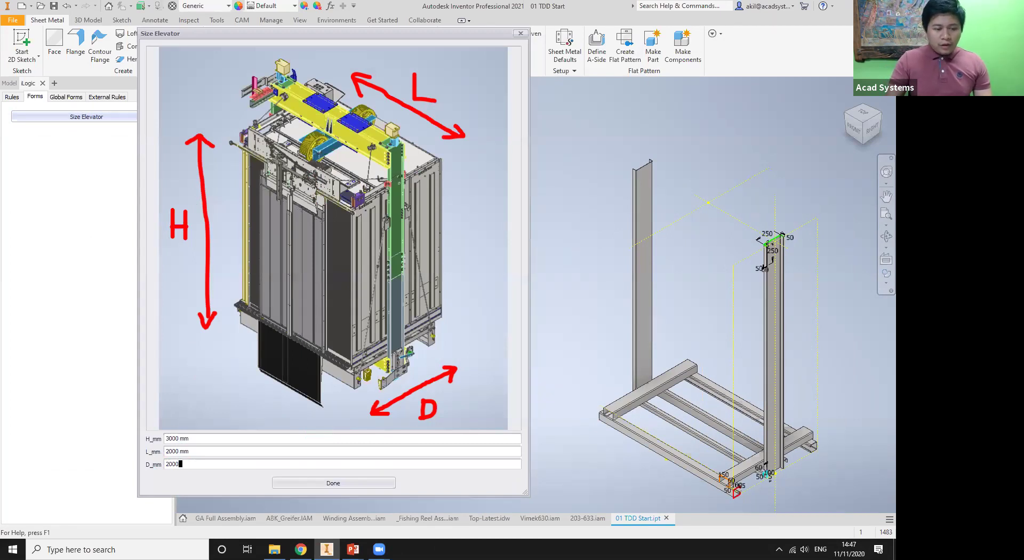
text(000)
key(Return)
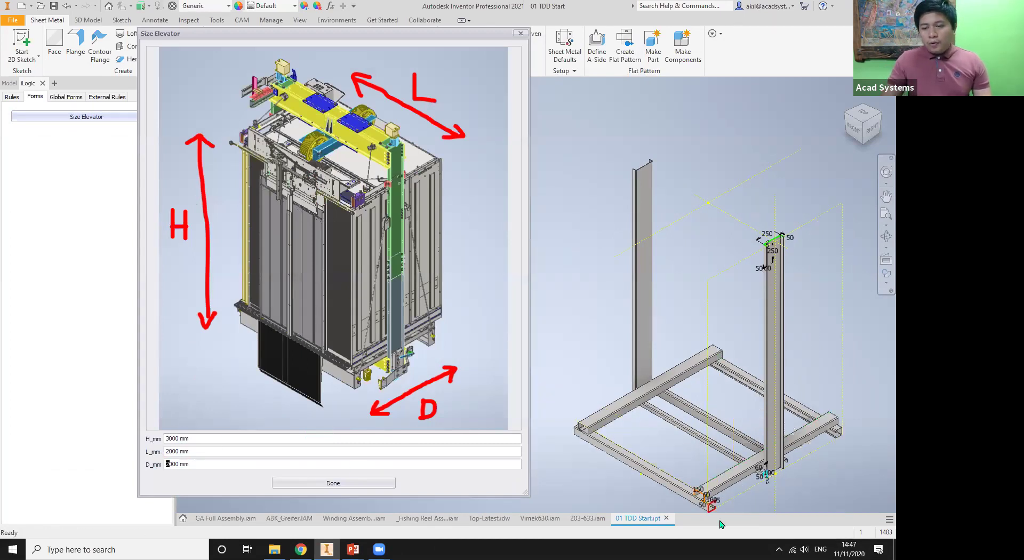
Step: Set the H_mm height to 2500 mm in the Size Elevator form and close the form
drag(214, 438, 129, 436)
text(250)
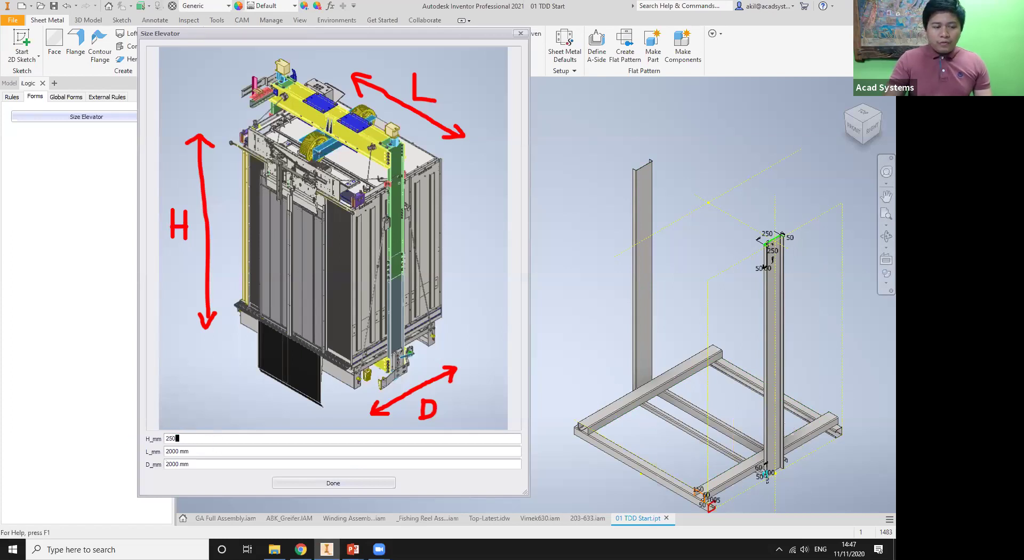
text(0)
key(Return)
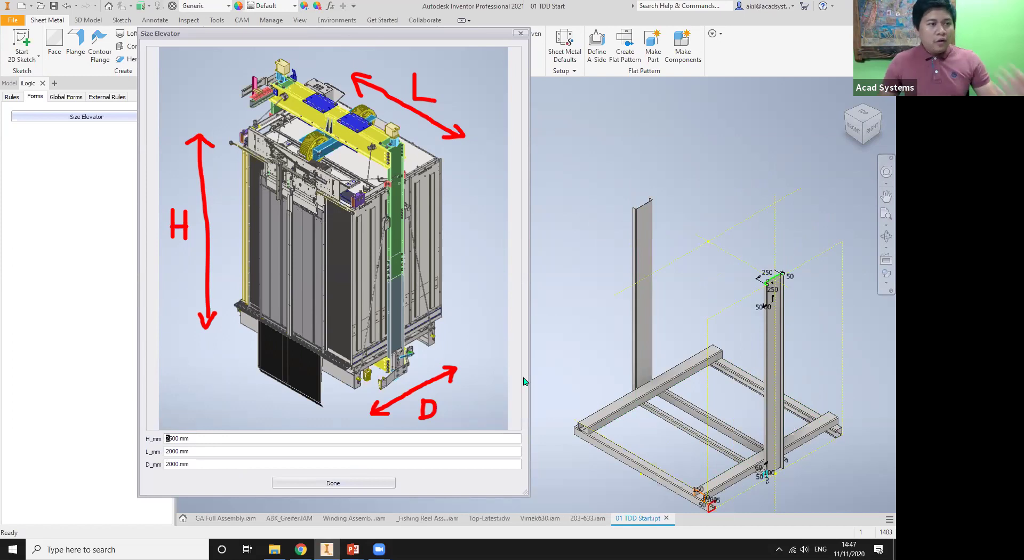
click(520, 34)
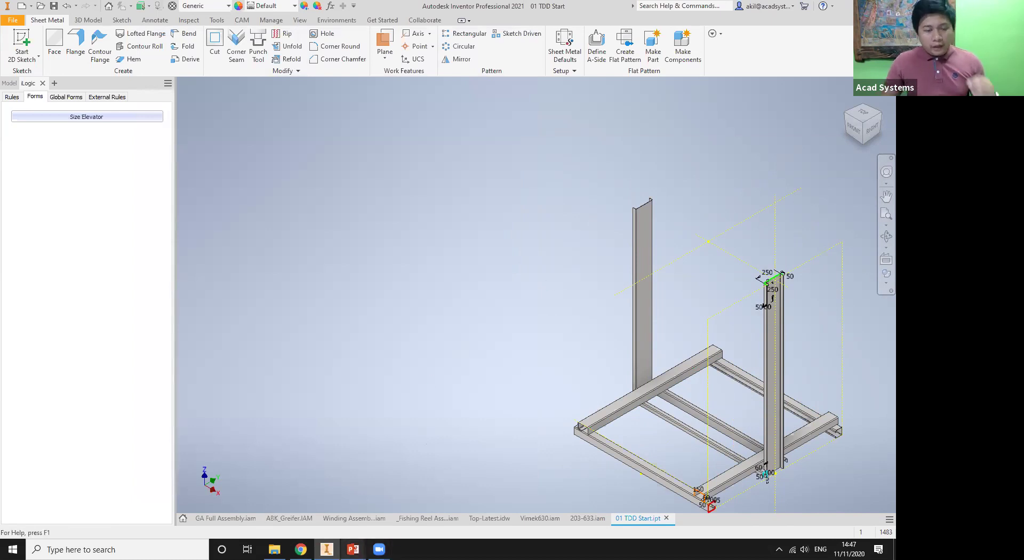
Step: Switch to the PowerPoint slide show and go to the "Demonstration – Existing Modelling" slide
mouse_move(353, 550)
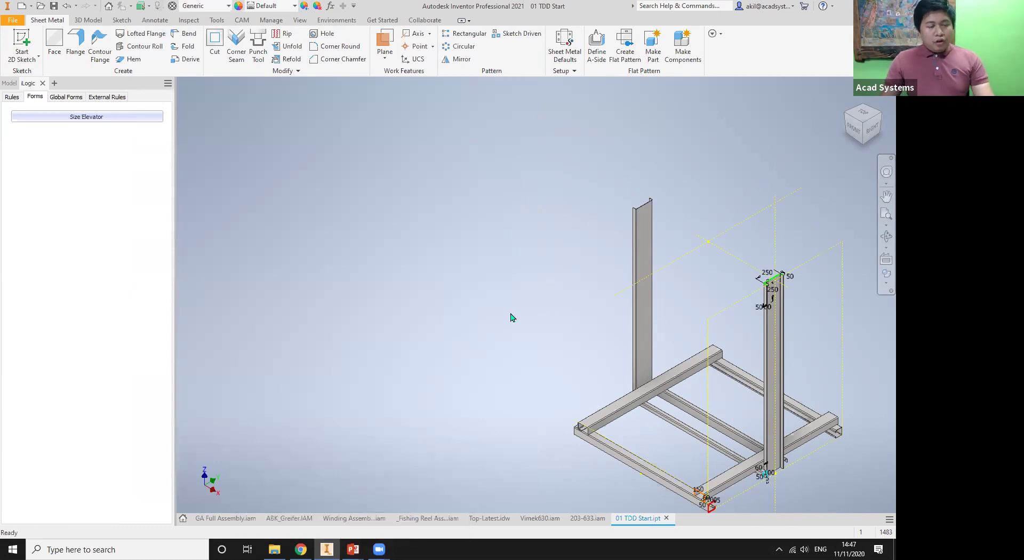
key(alt+Tab)
key(alt+Tab)
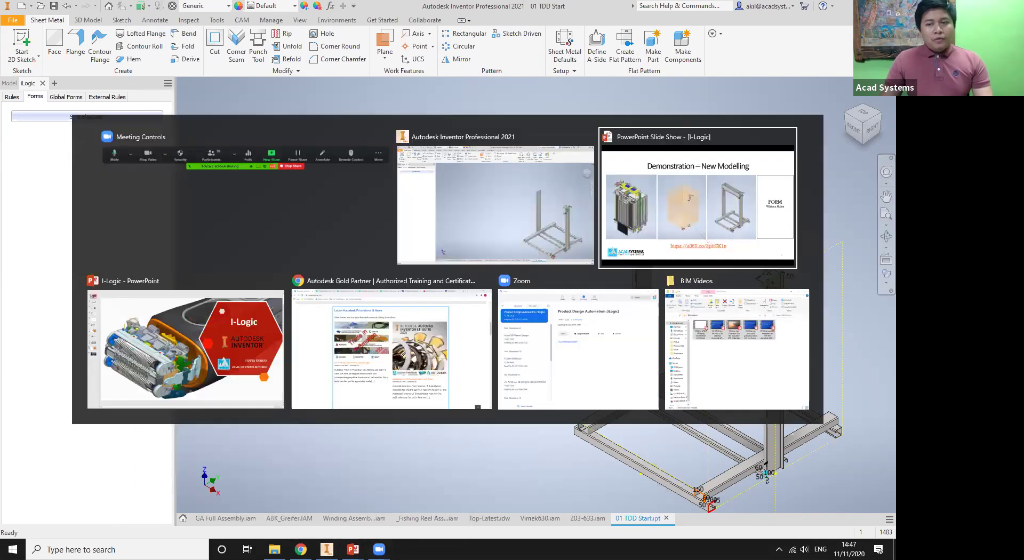
key(Right)
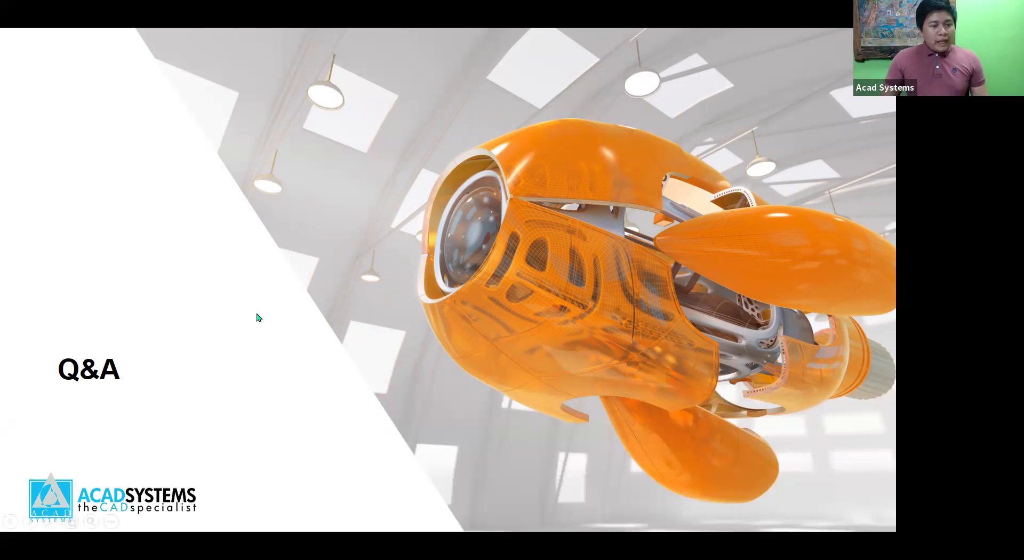
key(Left)
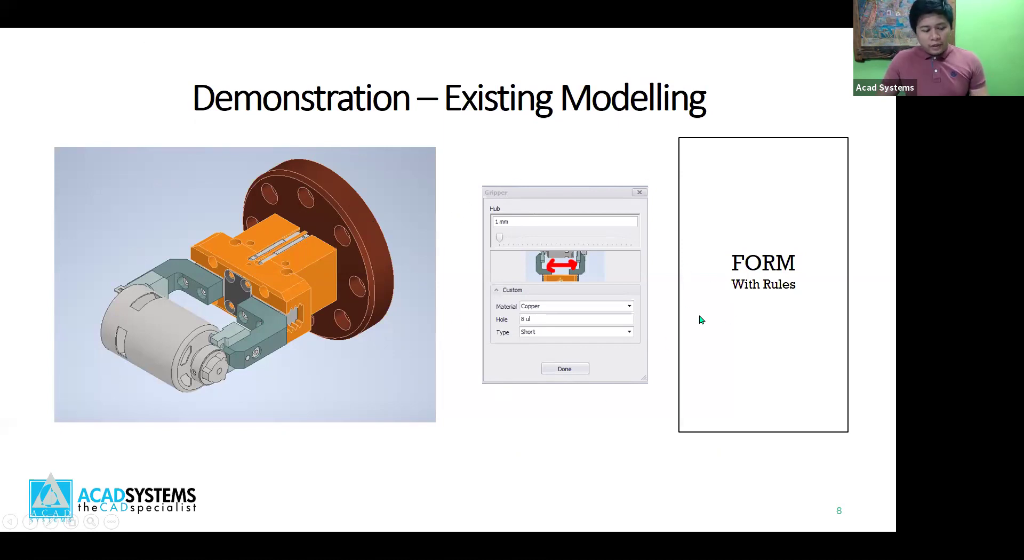
Step: Switch back to Inventor, bring up the ABK_Greifer.IAM assembly and delete its Gripper rule
key(alt+Tab)
key(alt+Tab)
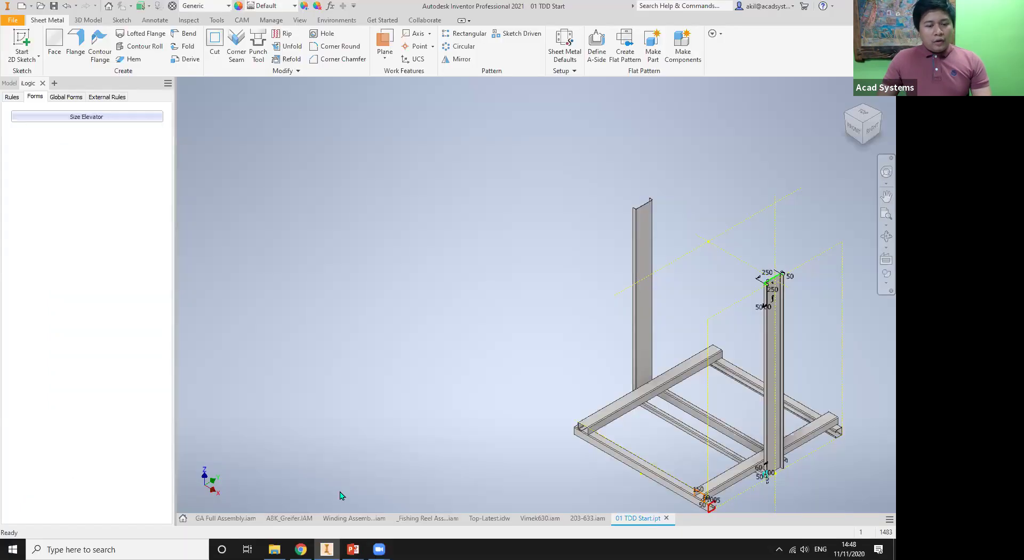
click(289, 518)
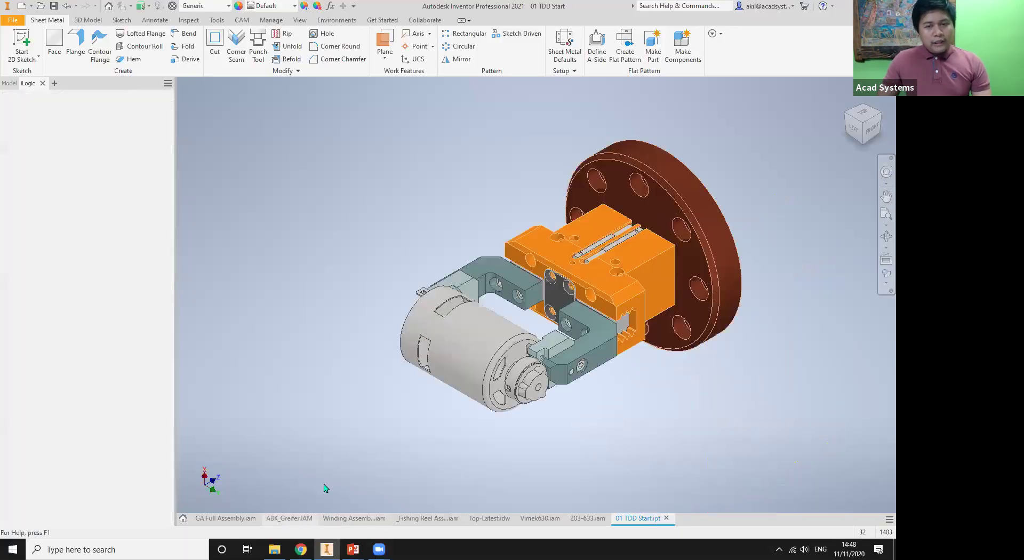
scroll(686, 374, down, 3)
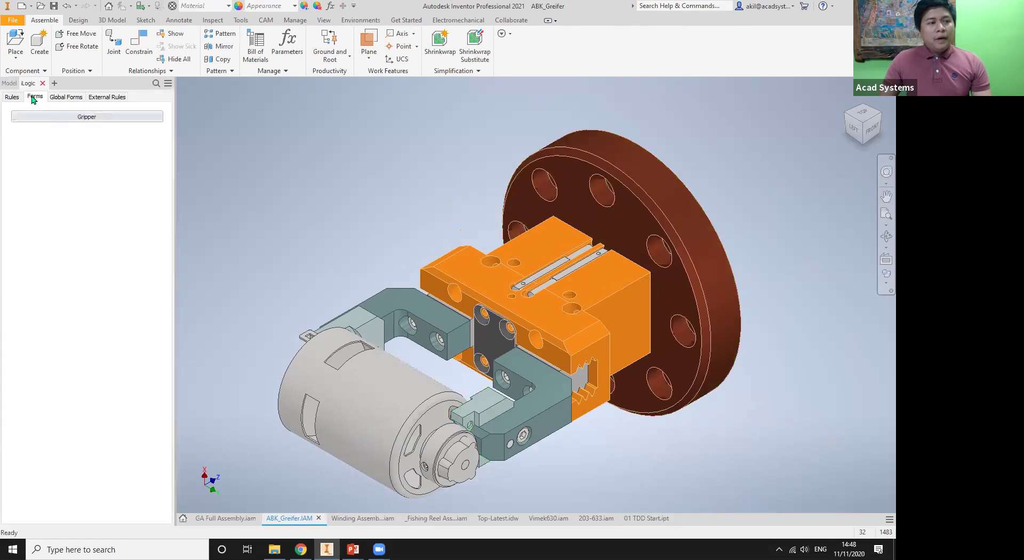
right_click(27, 119)
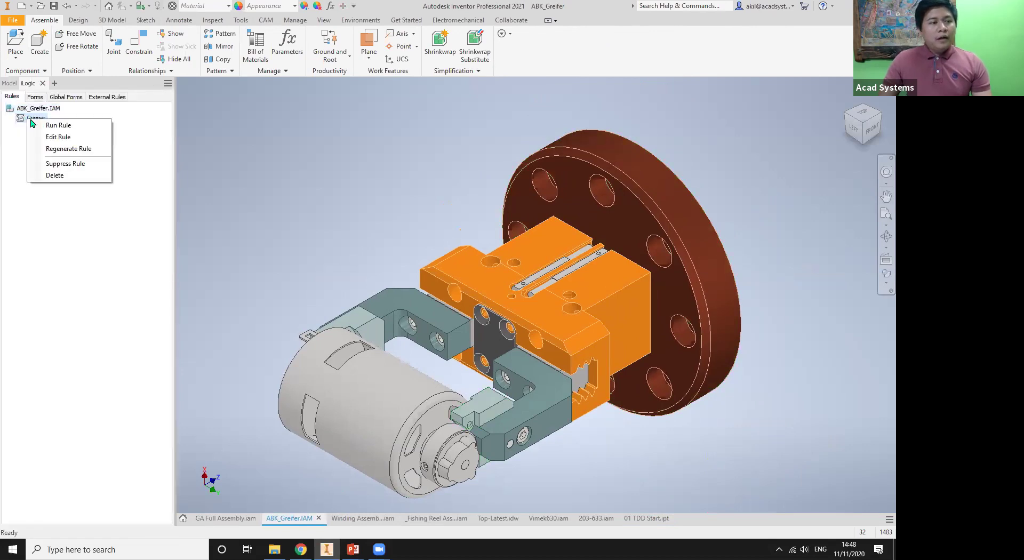
click(68, 178)
click(423, 287)
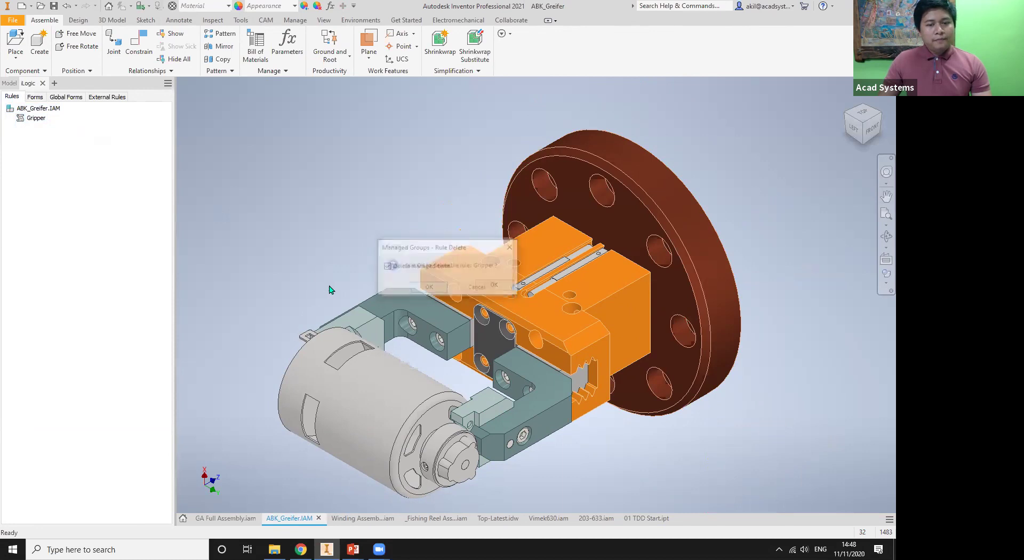
click(496, 285)
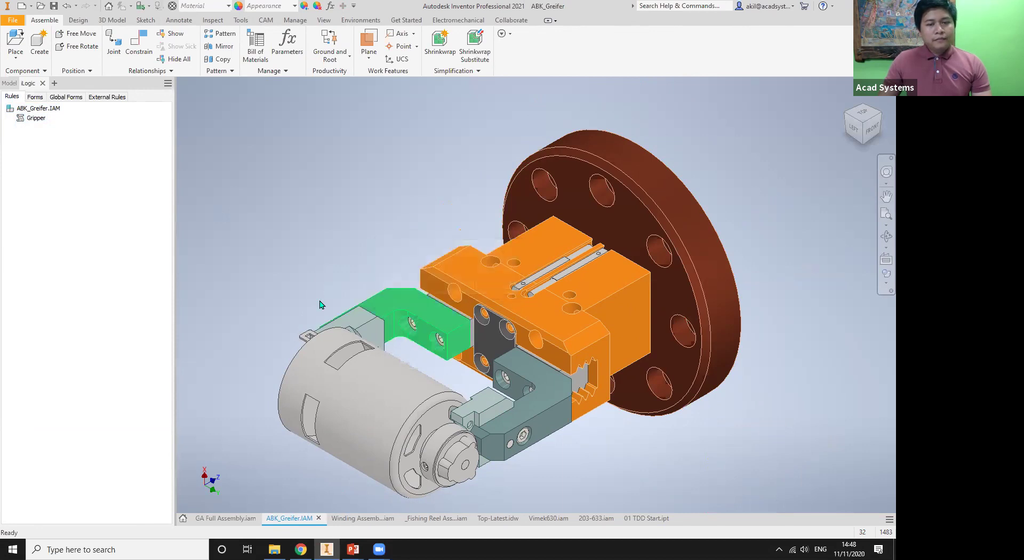
Step: Delete the user parameters Material, Hole and Type from the gripper assembly and close the parameter list
middle_drag(322, 304, 436, 280)
scroll(384, 297, down, 5)
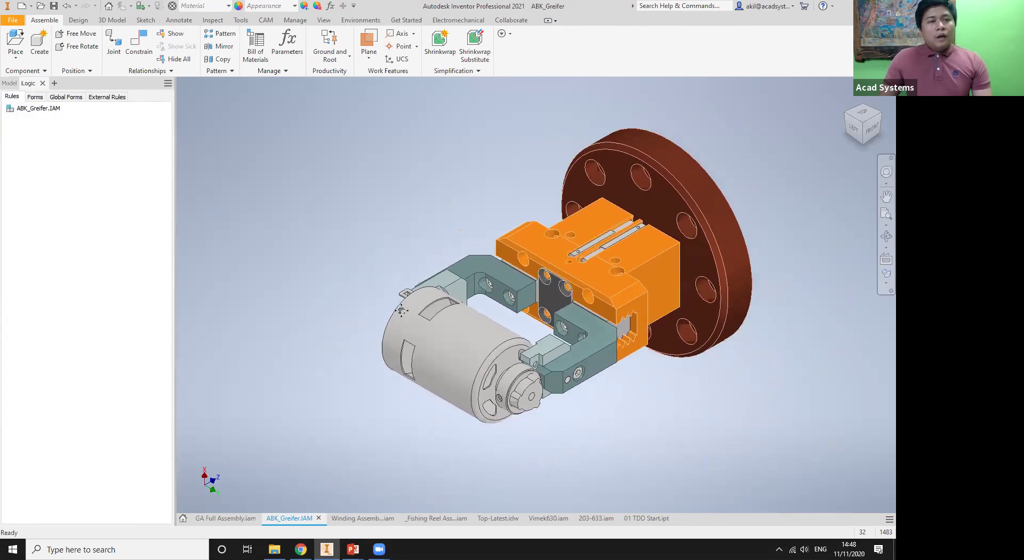
click(287, 42)
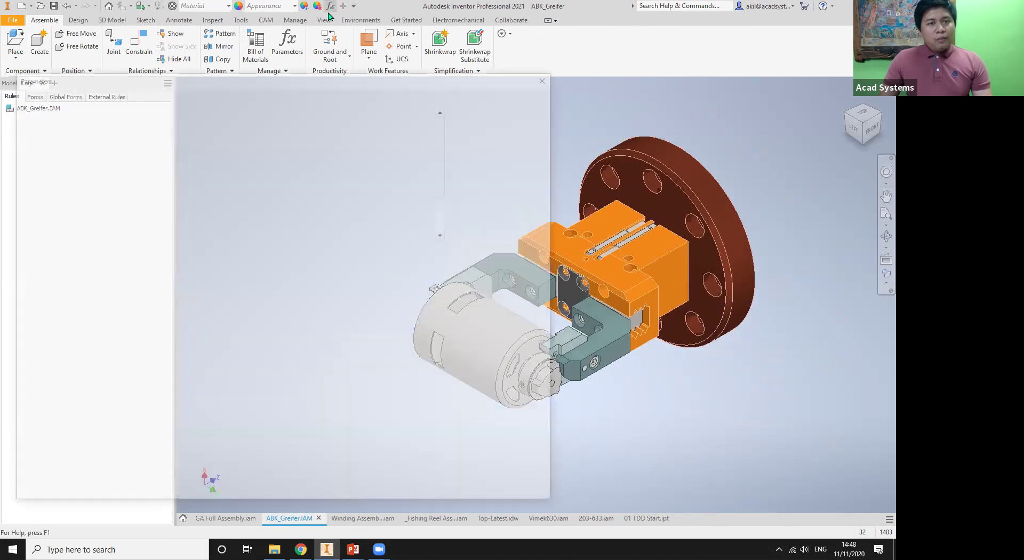
scroll(90, 440, down, 5)
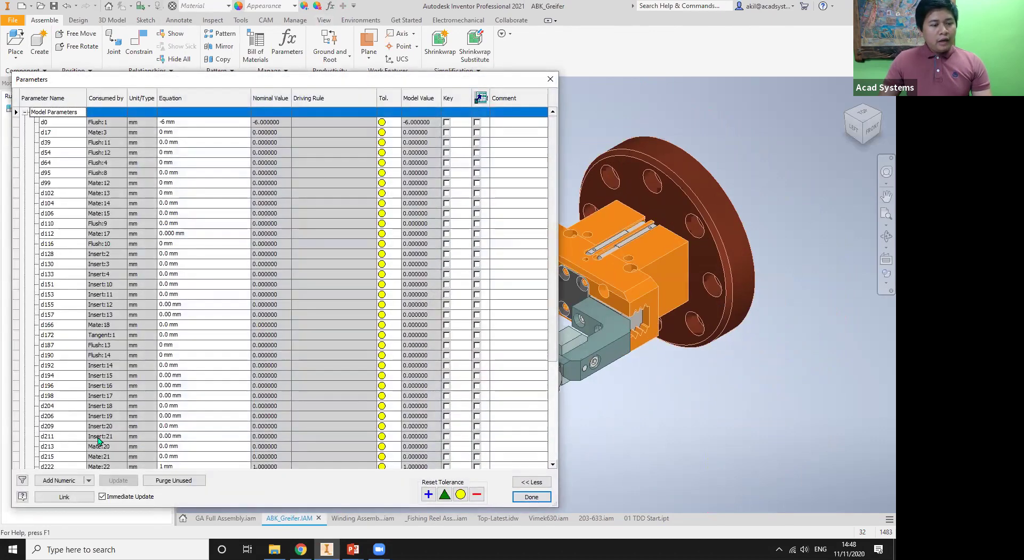
click(99, 458)
click(102, 442)
right_click(102, 438)
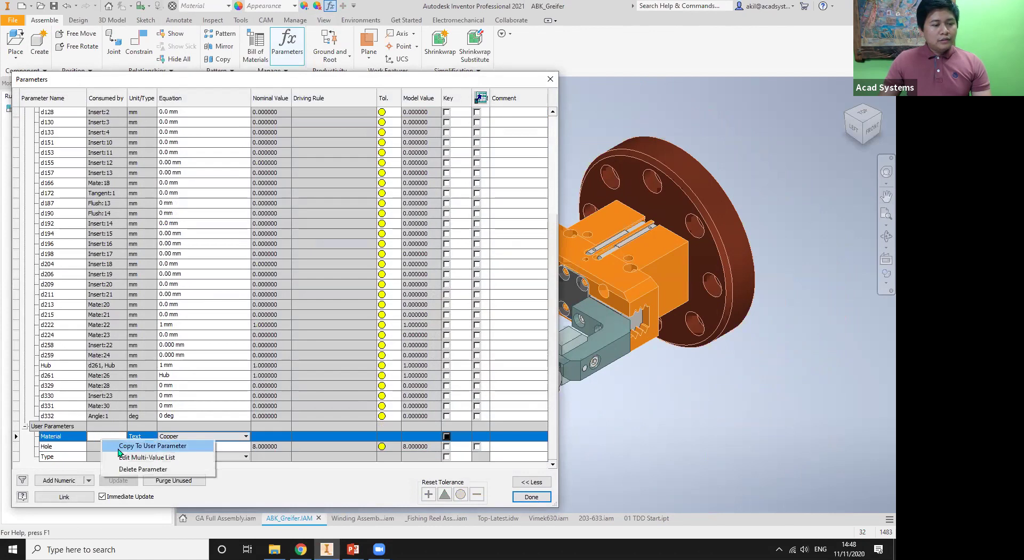
click(106, 470)
right_click(114, 446)
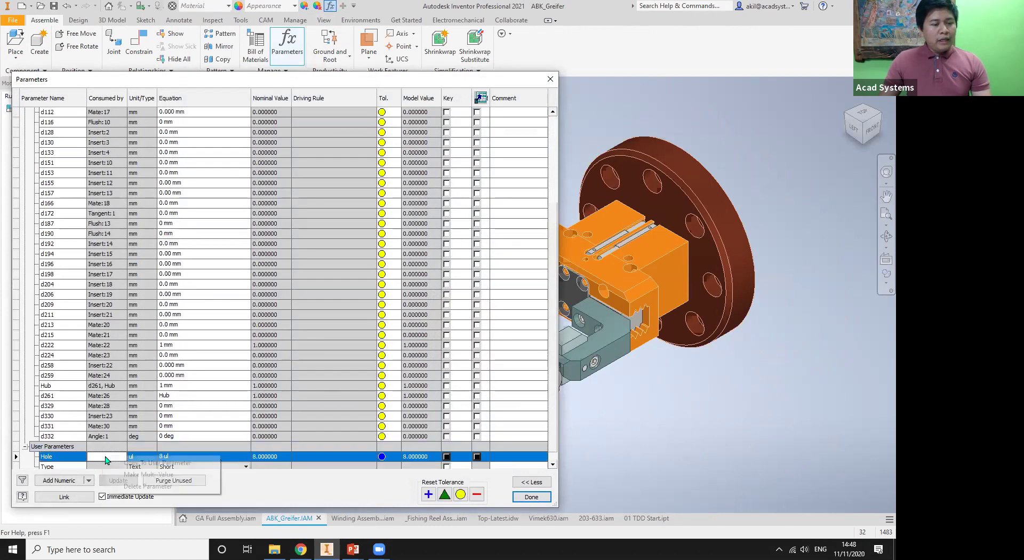
click(109, 475)
right_click(109, 457)
click(128, 494)
click(531, 496)
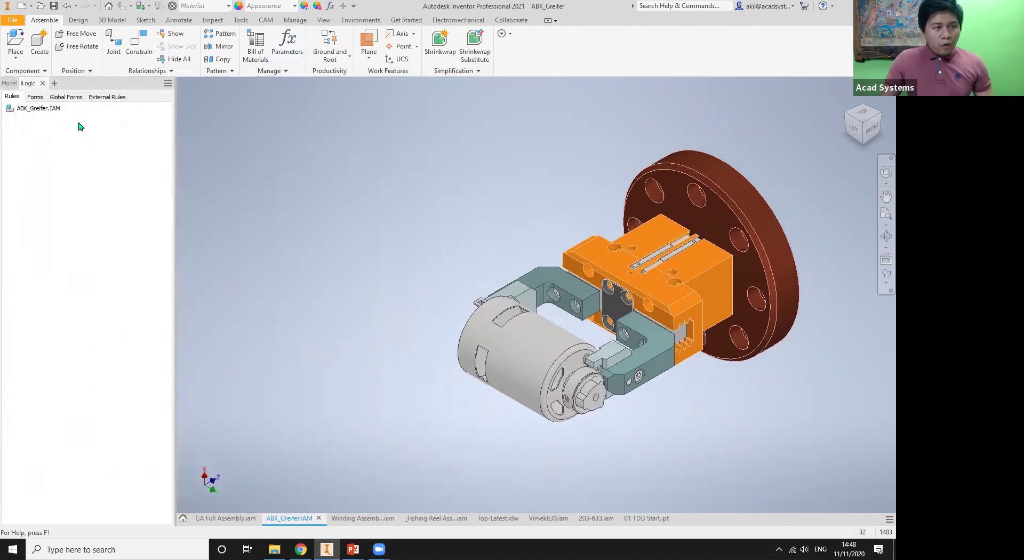
Step: Delete the existing Gripper form from the ABK_Greifer assembly
click(37, 102)
right_click(62, 117)
click(98, 143)
click(332, 7)
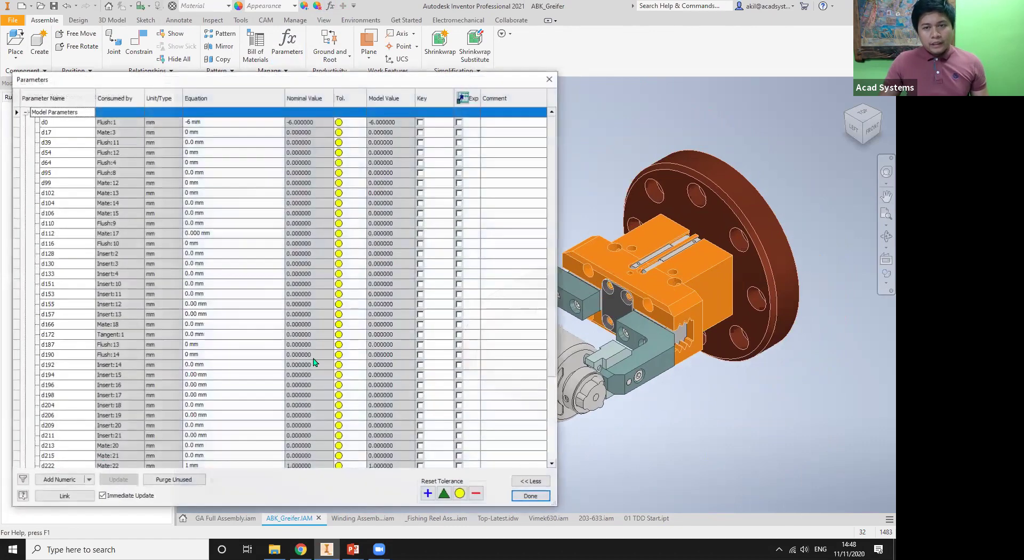
click(550, 79)
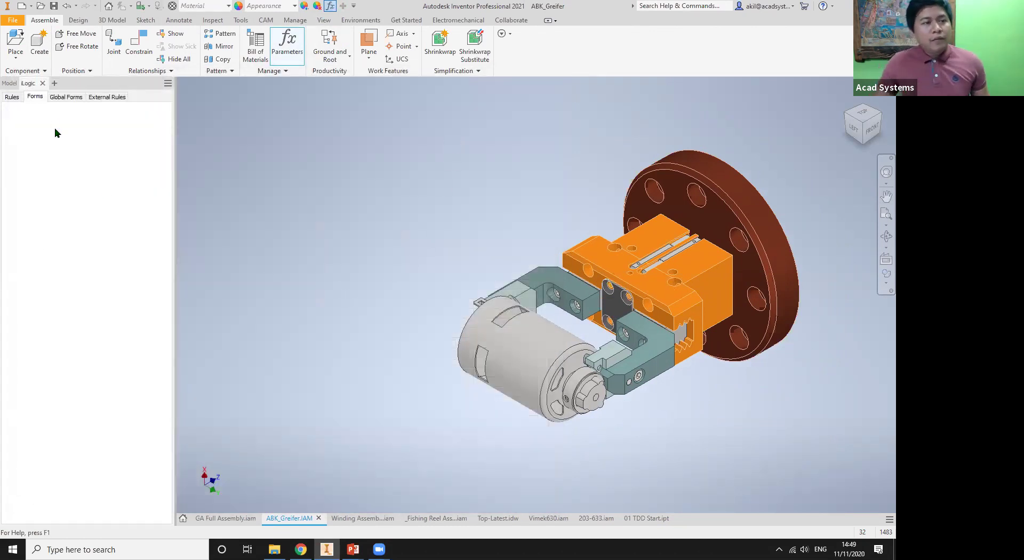
click(13, 99)
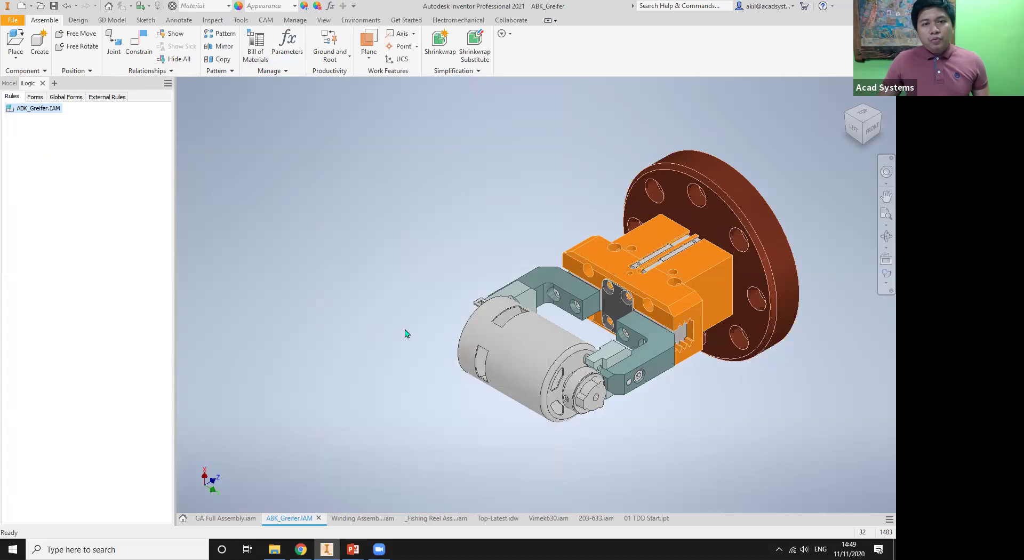
middle_drag(404, 334, 413, 333)
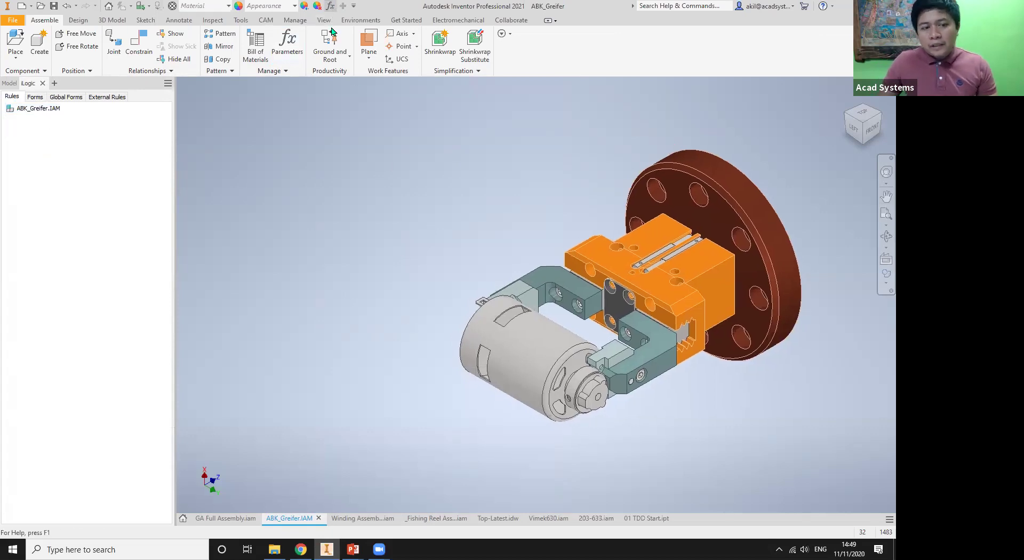
Step: Open the assembly's parameters and set the Hub model parameter to 5 mm
click(330, 6)
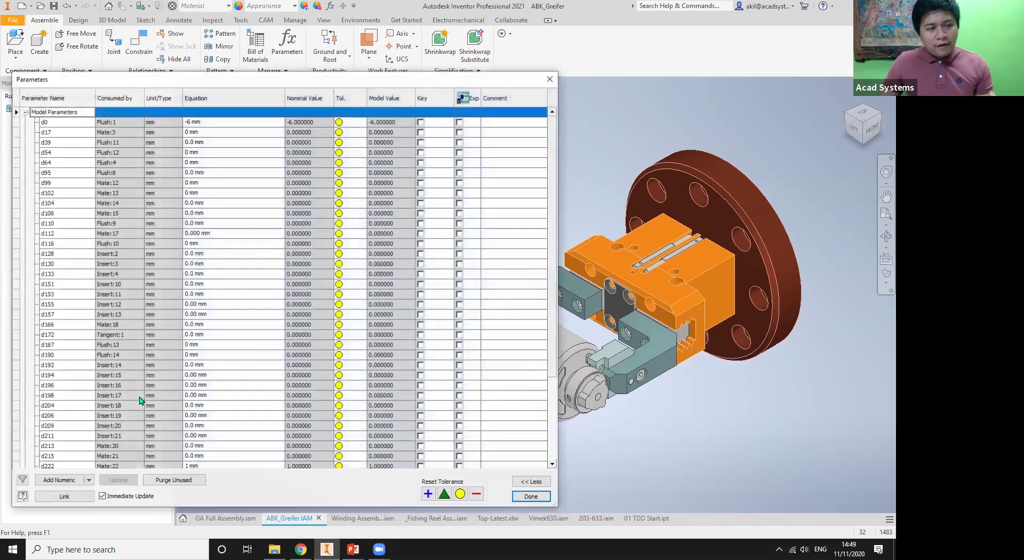
scroll(300, 432, down, 1)
middle_click(878, 420)
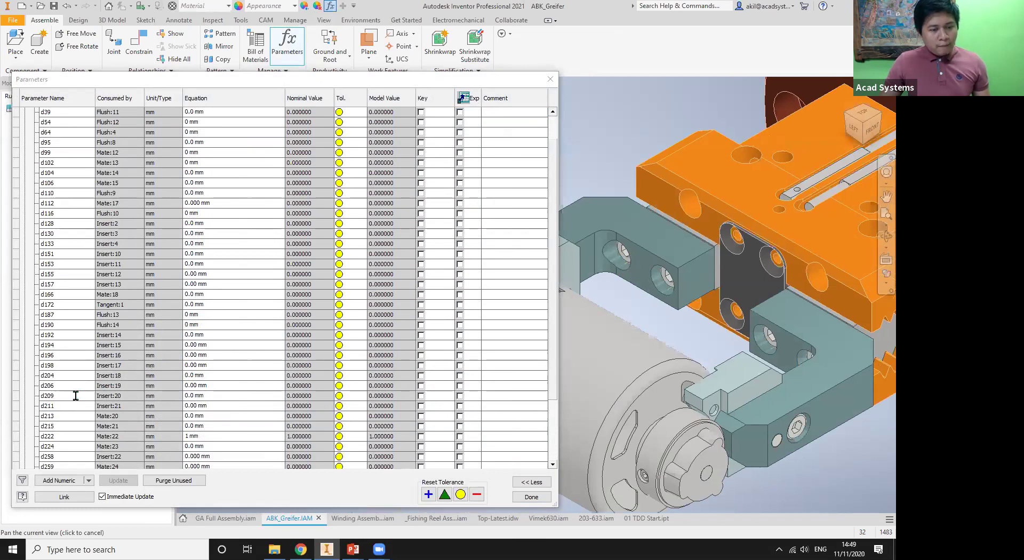
scroll(218, 397, down, 3)
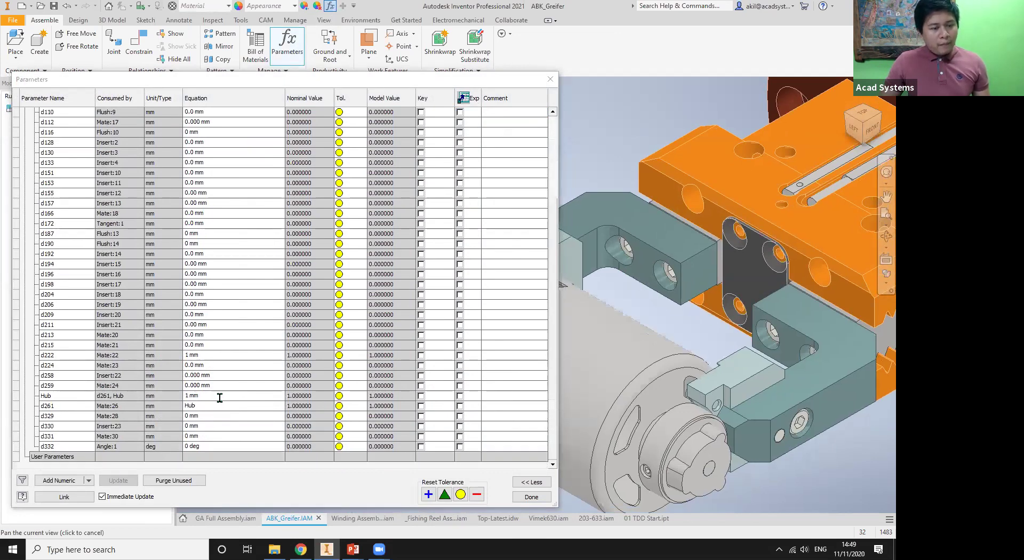
click(228, 397)
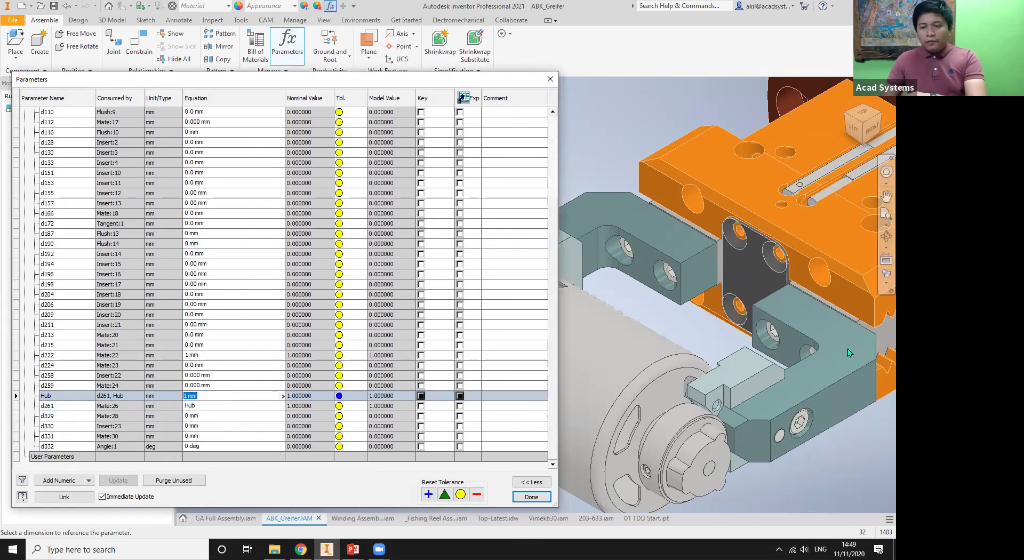
click(214, 397)
double_click(189, 396)
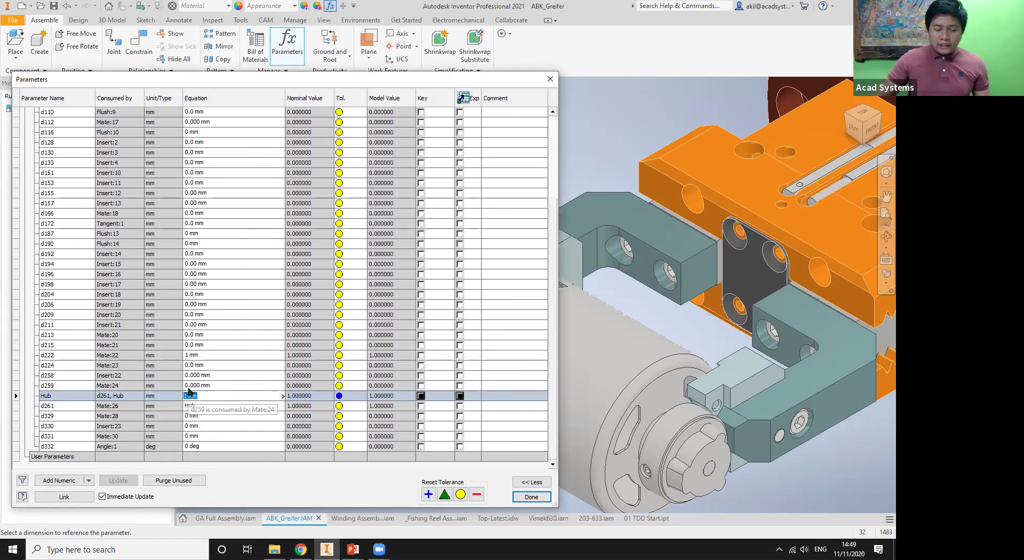
text(5)
key(Return)
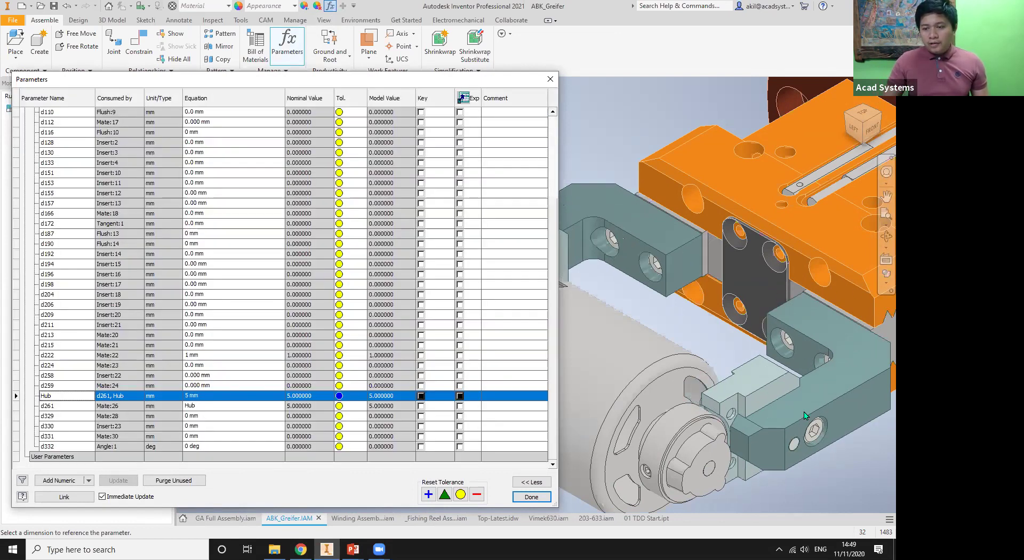
Step: Set the Hub model parameter to 8 mm and close the parameter list
double_click(207, 396)
text(8)
key(Return)
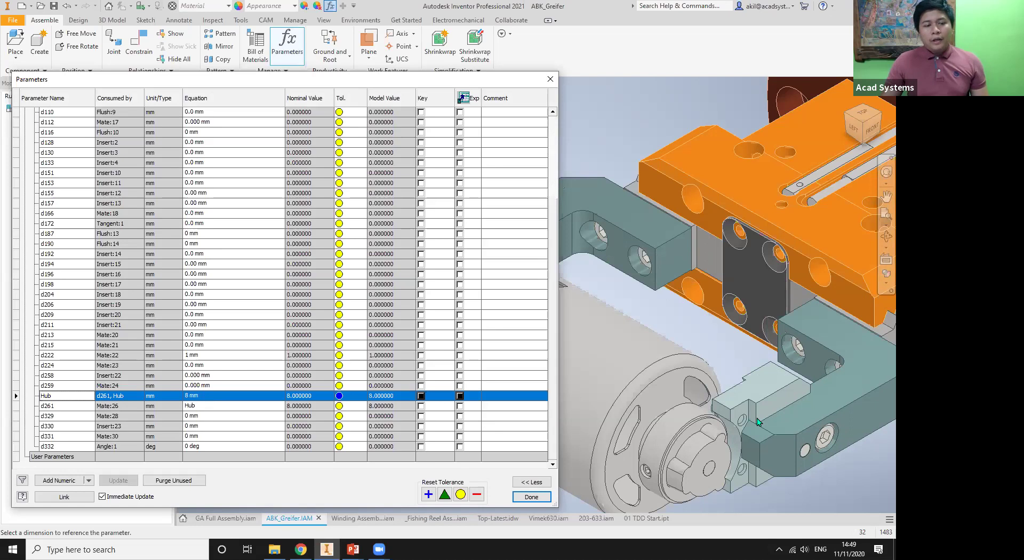
click(540, 501)
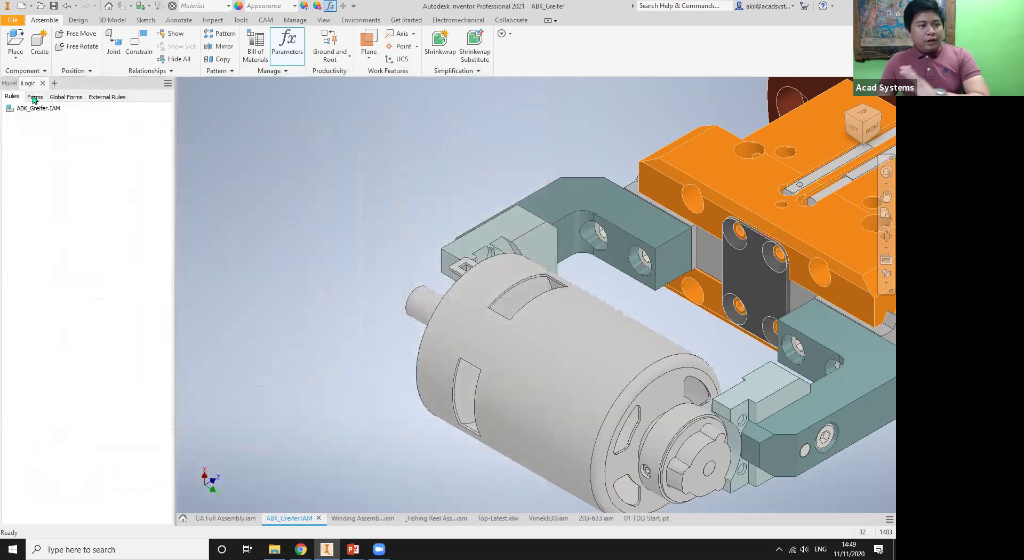
Step: Create a new form labelled Gripper in the ABK_Greifer assembly and add the Hub model parameter to it
right_click(105, 132)
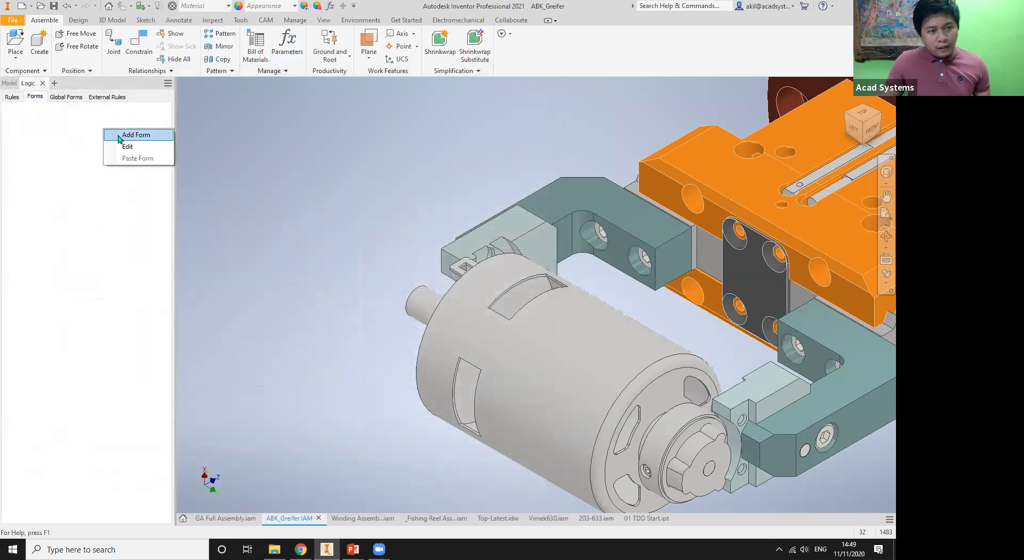
click(136, 135)
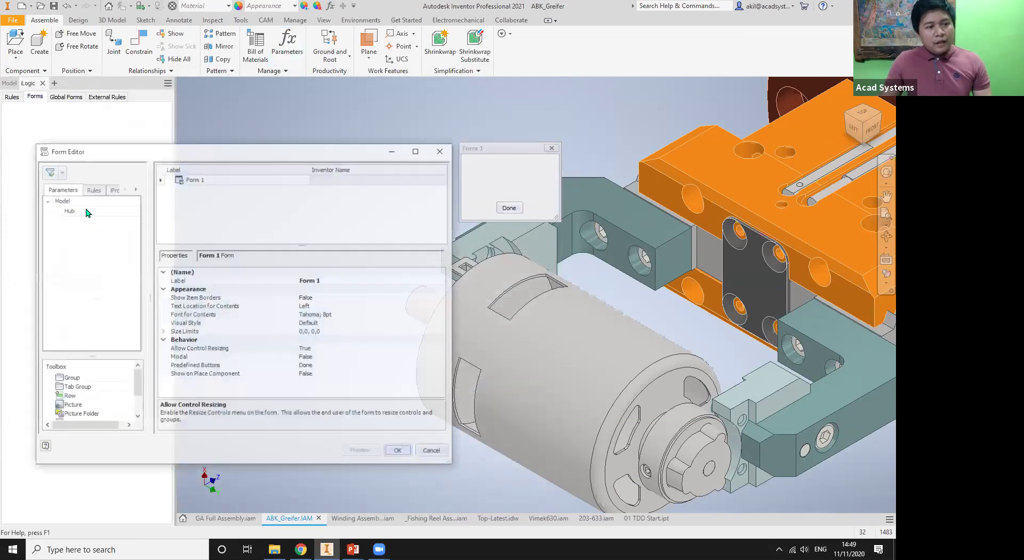
click(69, 210)
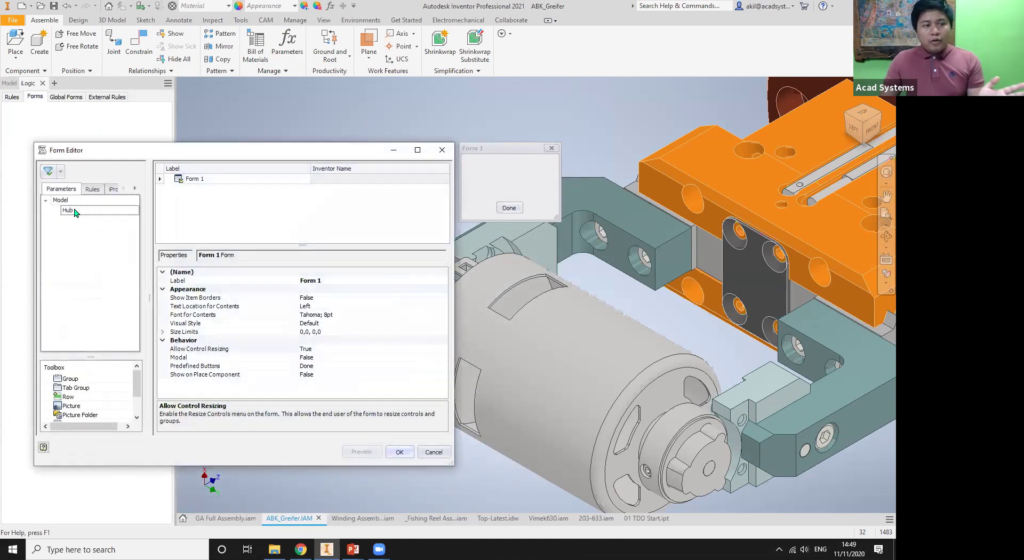
double_click(220, 182)
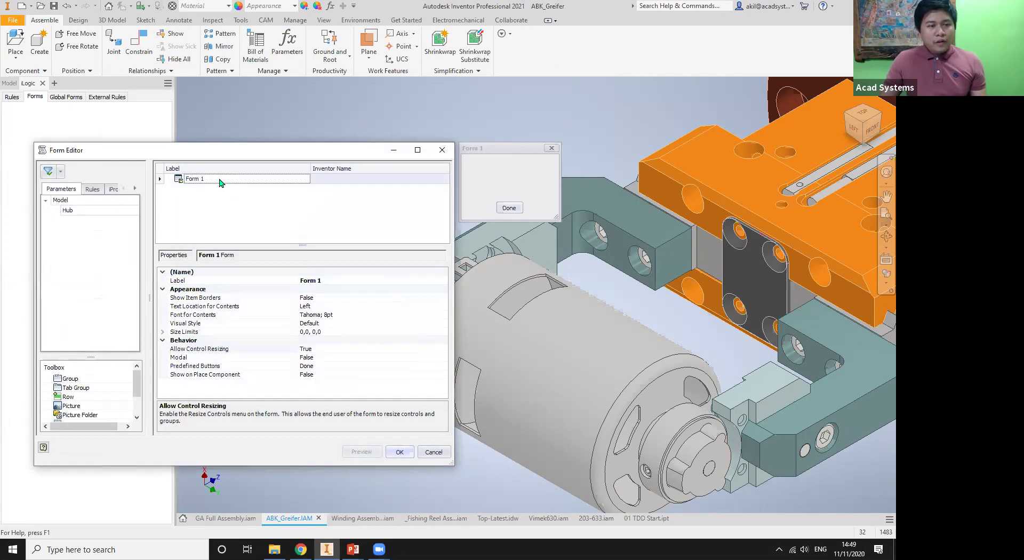
text(S)
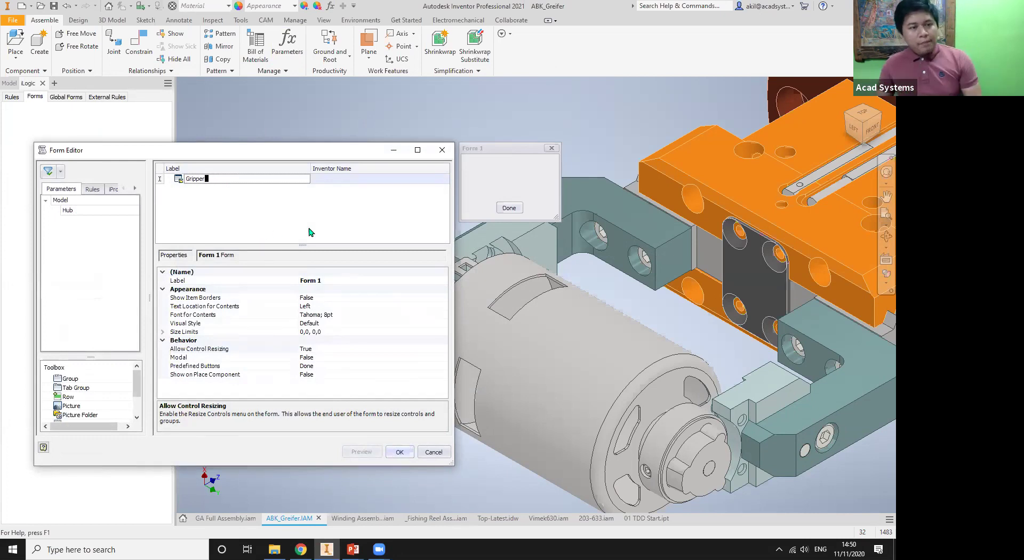
drag(69, 212, 232, 194)
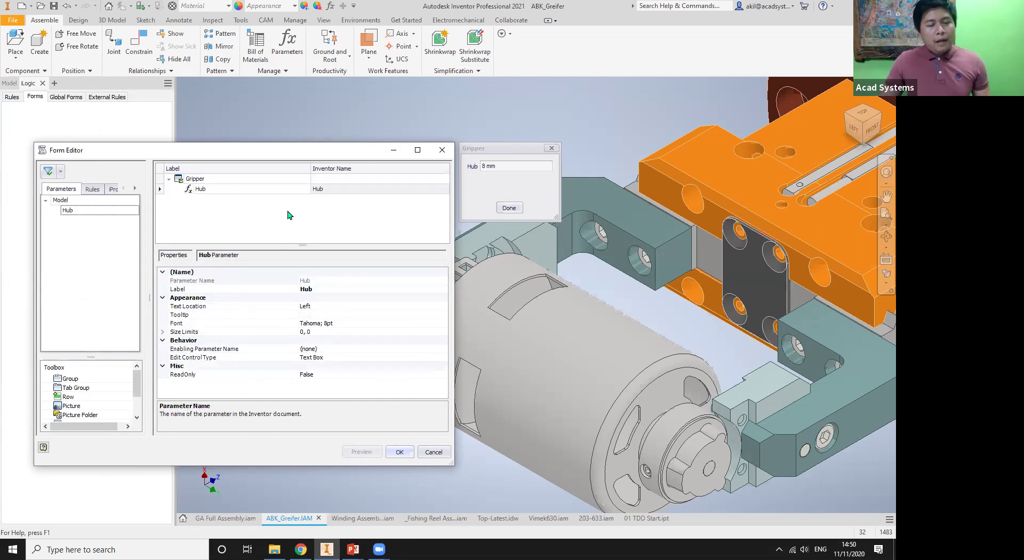
Step: Add a picture above Hub in the form using the Gripper image, and select the Hub entry
drag(72, 407, 211, 188)
click(228, 203)
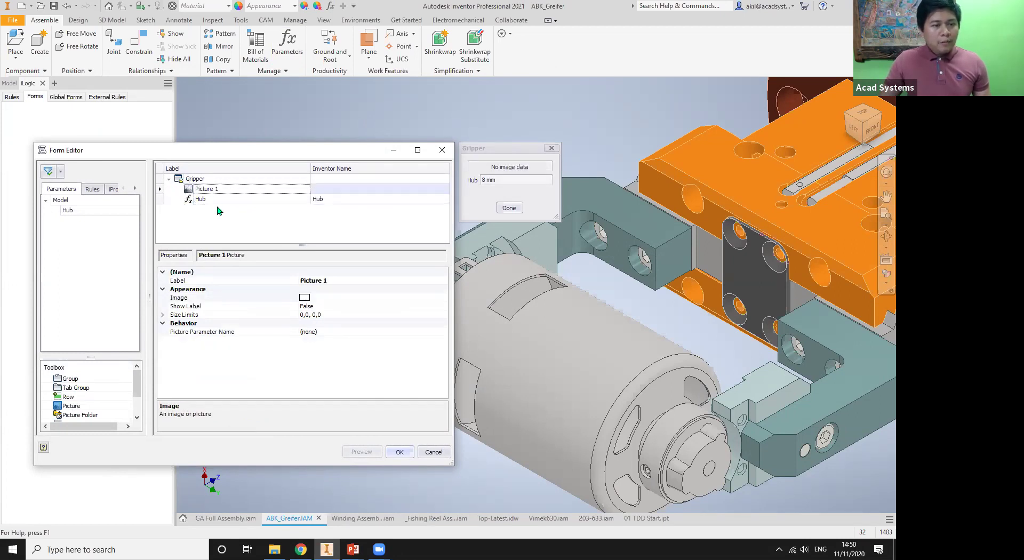
click(405, 297)
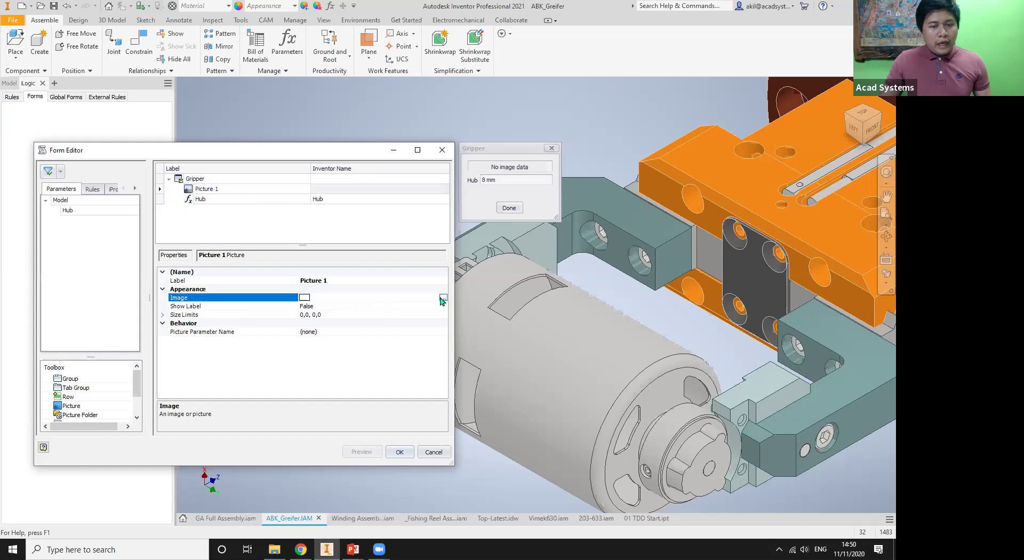
click(442, 298)
double_click(307, 259)
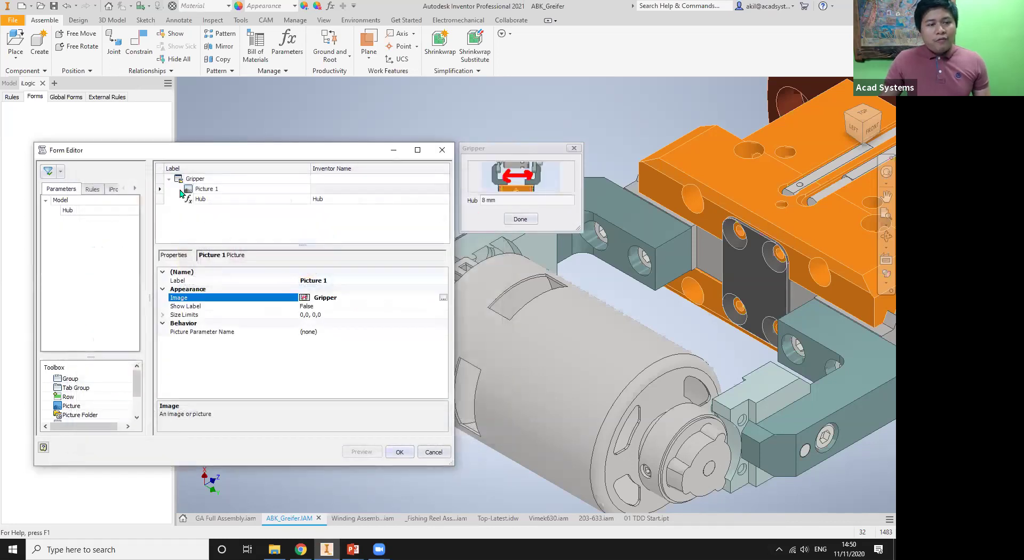
double_click(200, 199)
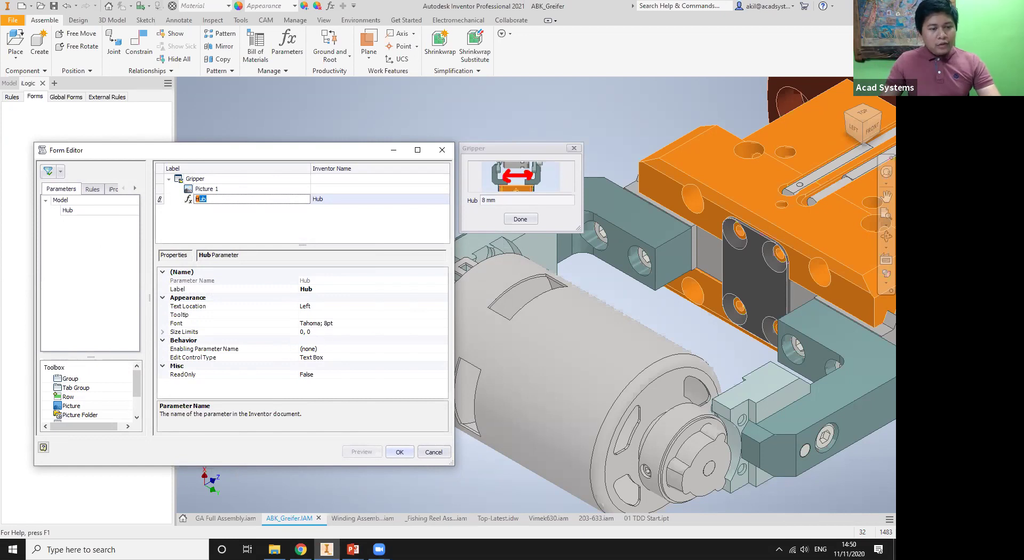
key(ctrl+1)
click(281, 372)
mouse_move(332, 367)
mouse_down()
mouse_move(387, 368)
mouse_move(355, 373)
mouse_up()
drag(472, 376, 551, 377)
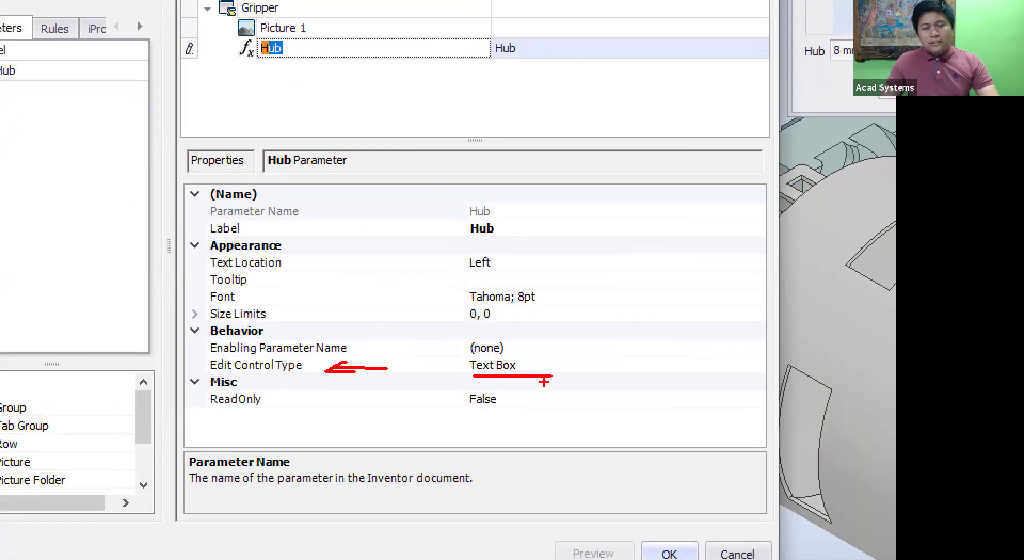
key(Escape)
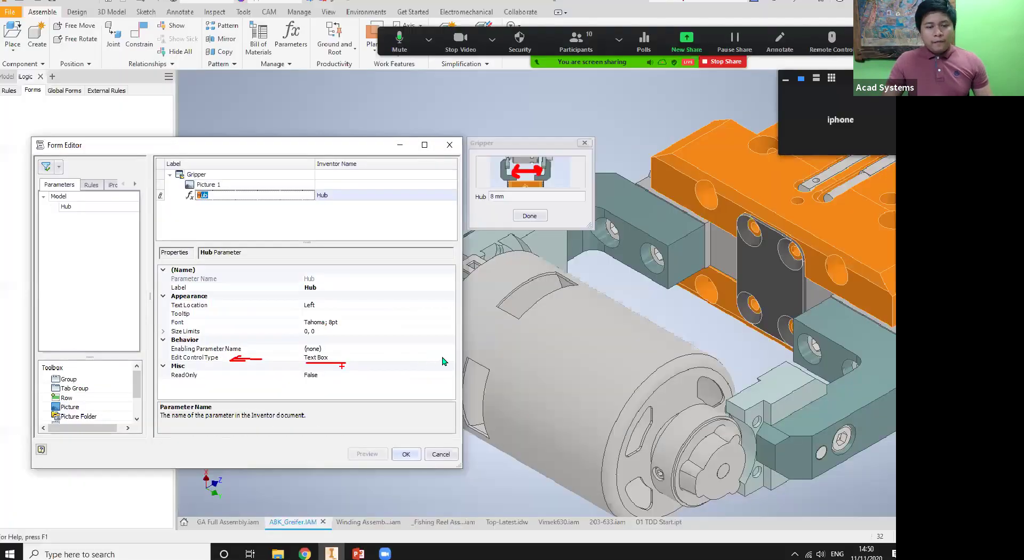
Step: Change the Hub parameter's edit control type to Slider and move the form preview aside
click(443, 358)
click(443, 358)
click(342, 373)
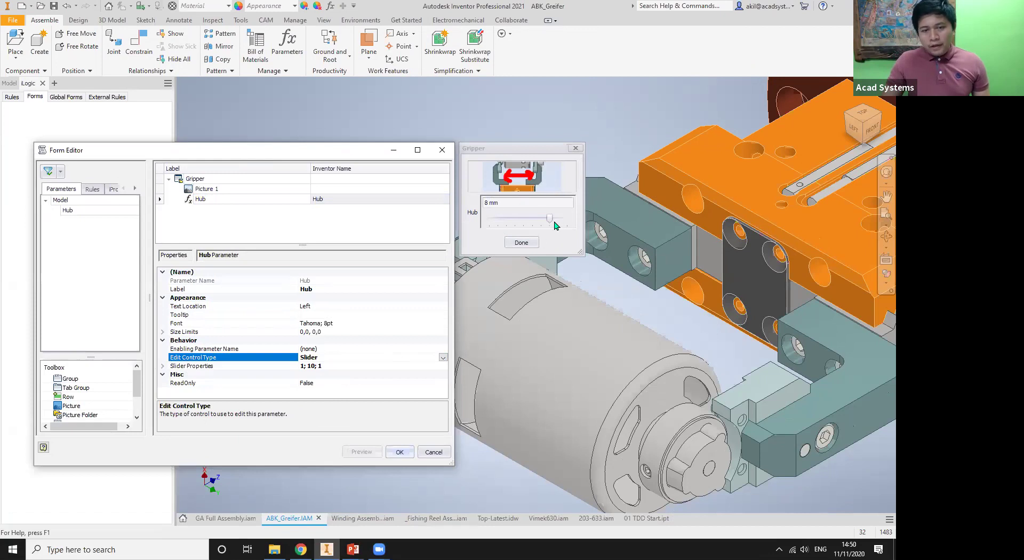
click(523, 153)
drag(548, 143, 575, 131)
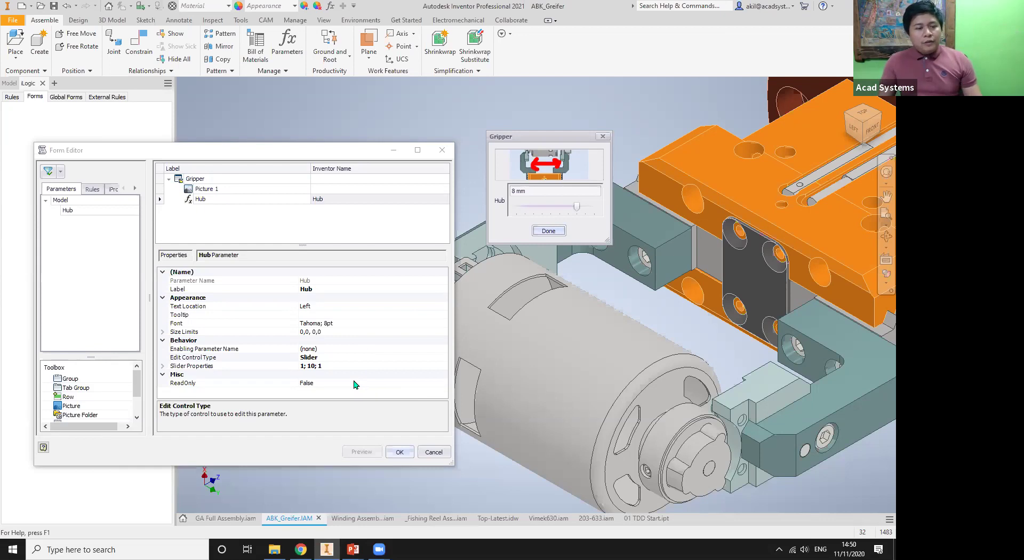
Step: Set the Hub slider's minimum to 5, maximum to 20 and step size to 0.5, and confirm the form
click(163, 367)
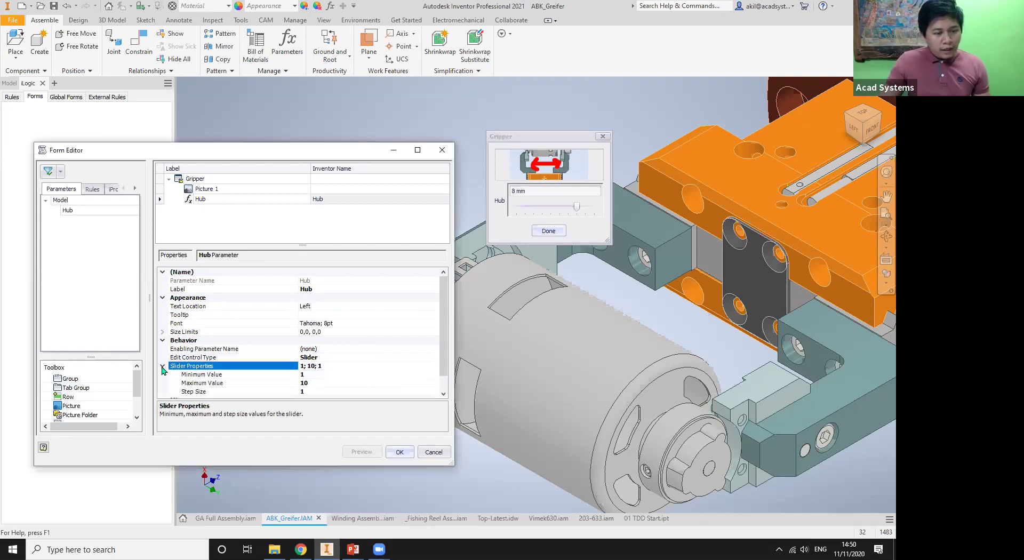
scroll(164, 370, down, 1)
click(305, 358)
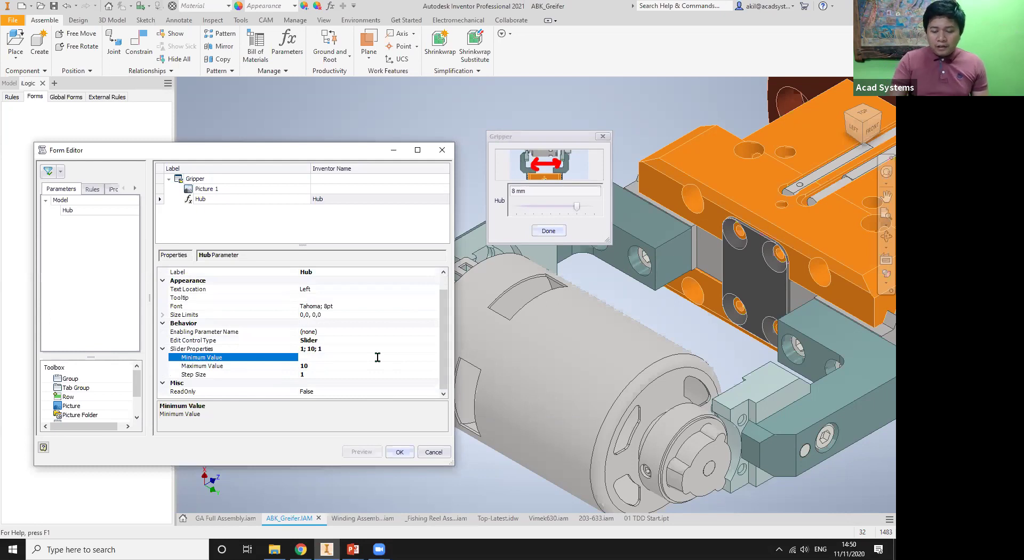
text(5)
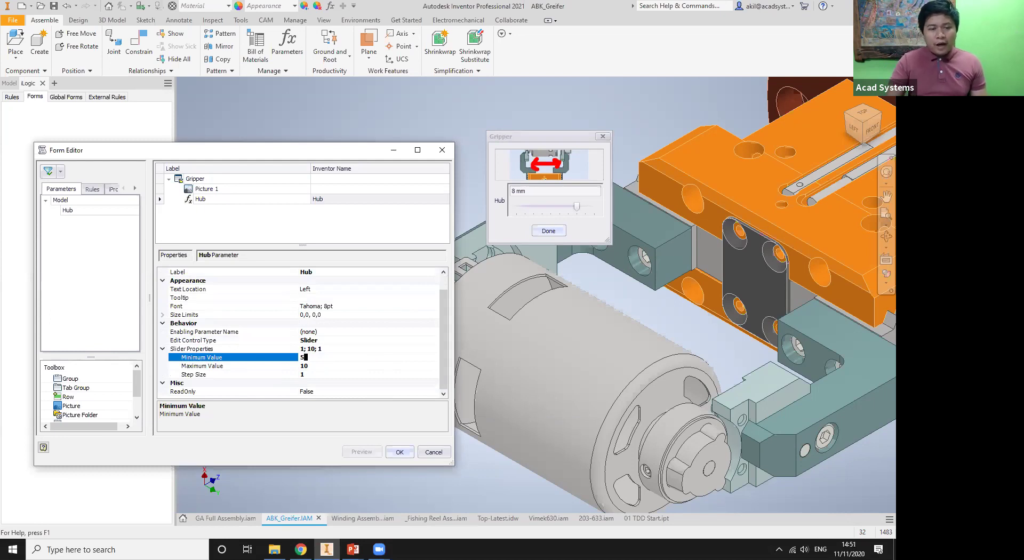
click(313, 366)
drag(314, 364, 289, 366)
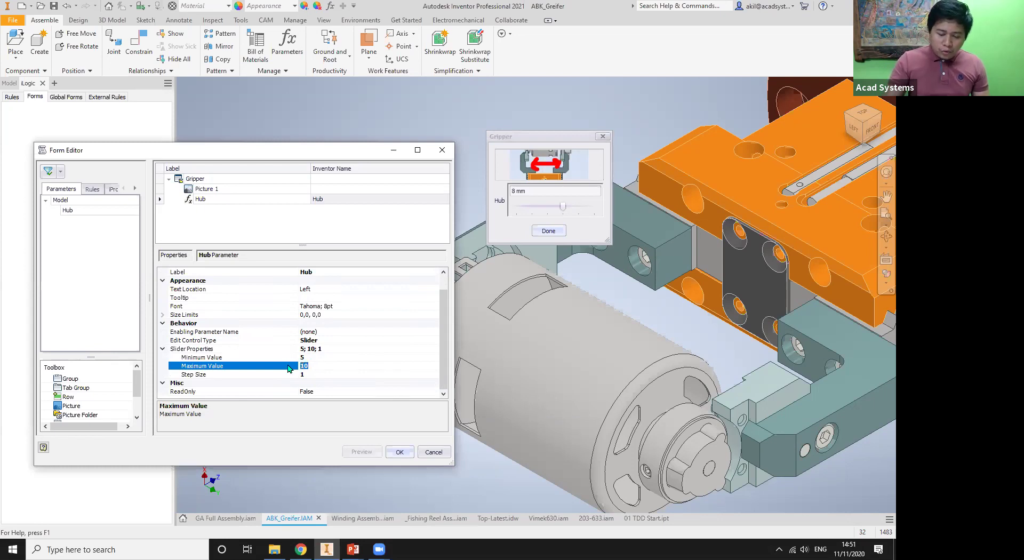
text(20)
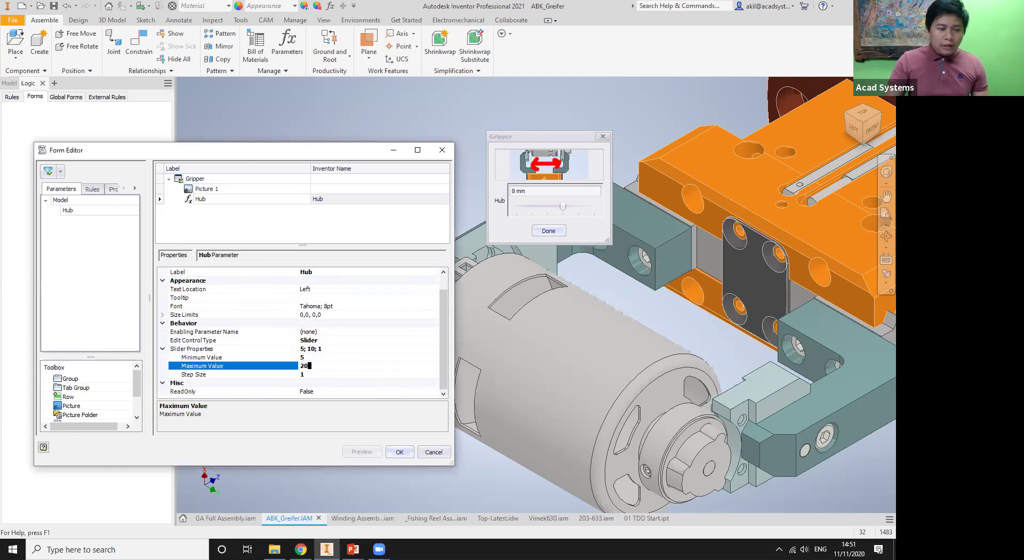
click(315, 374)
drag(309, 374, 284, 375)
text(0.5)
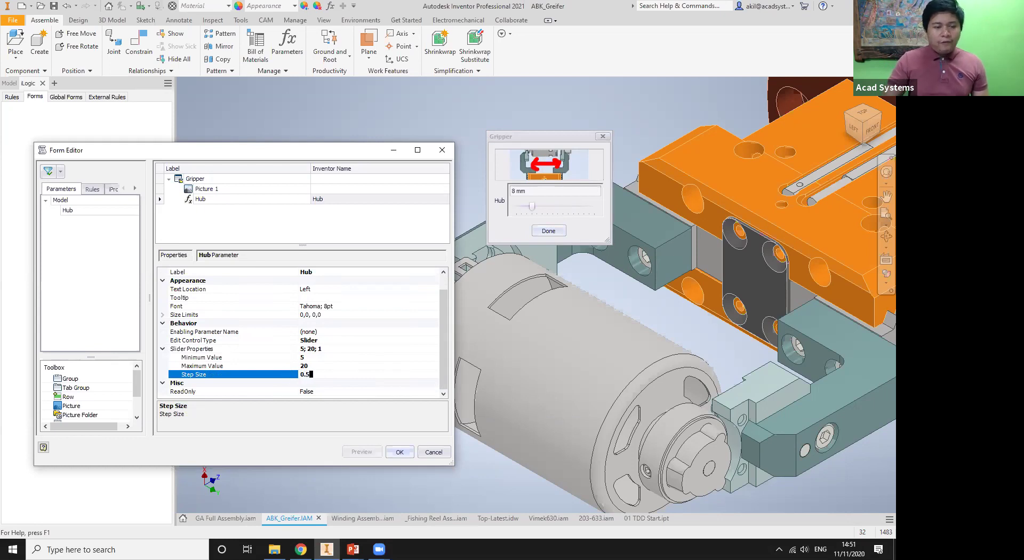
click(316, 366)
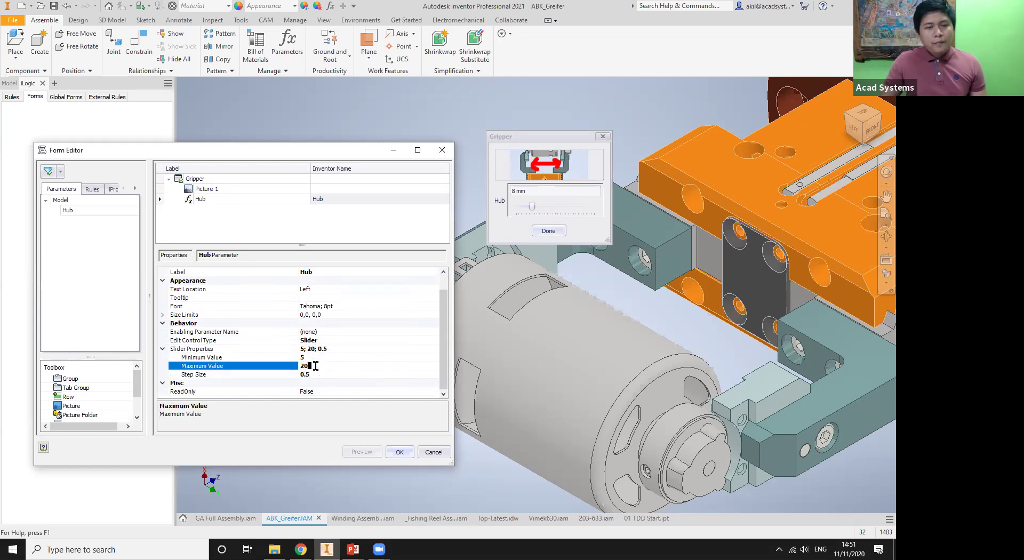
click(399, 451)
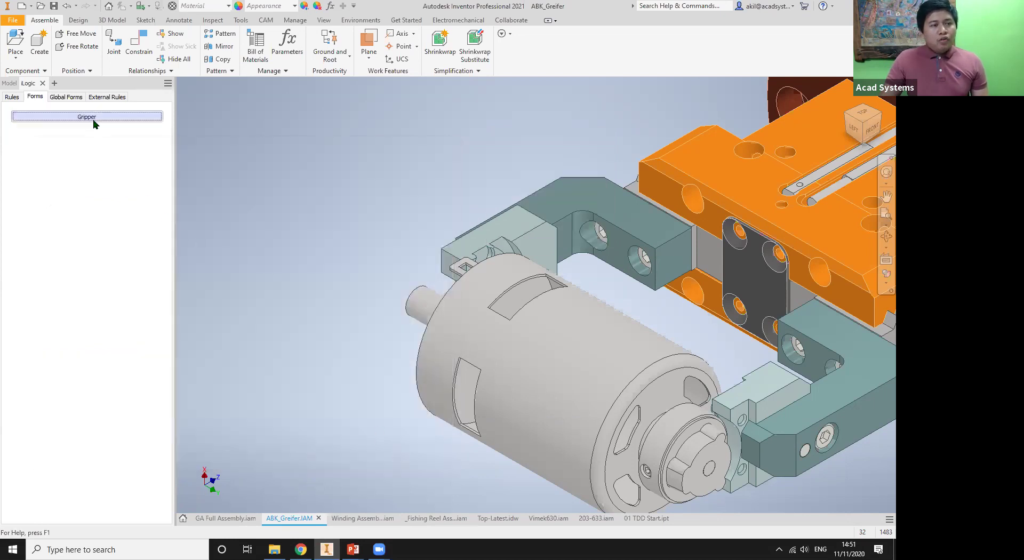
Step: Try the Hub slider in the Gripper form toward its maximum, return it to 5 mm, and close the form
click(94, 119)
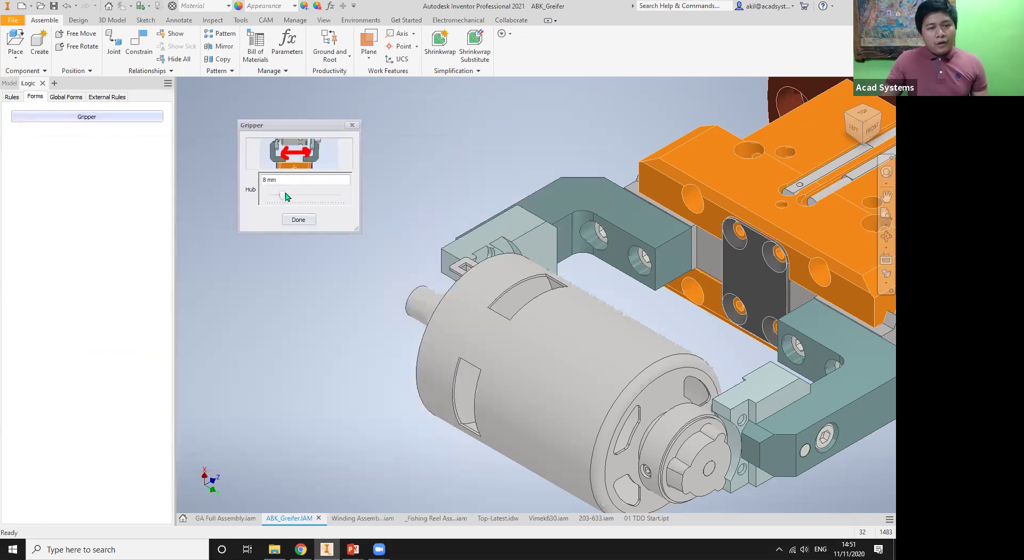
click(287, 196)
drag(287, 198, 359, 205)
scroll(372, 282, up, 2)
scroll(374, 283, down, 5)
drag(344, 196, 251, 229)
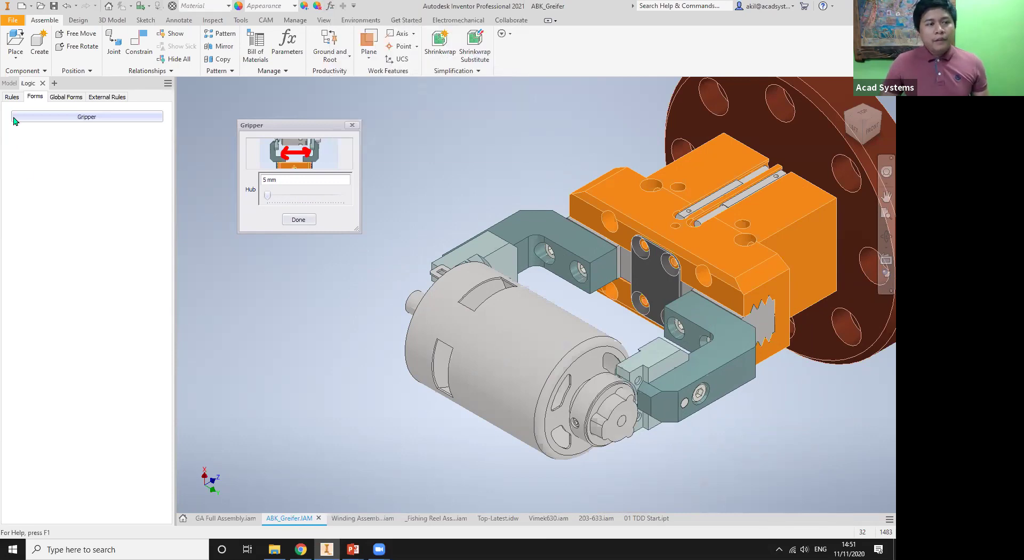
scroll(350, 346, up, 2)
scroll(351, 347, down, 2)
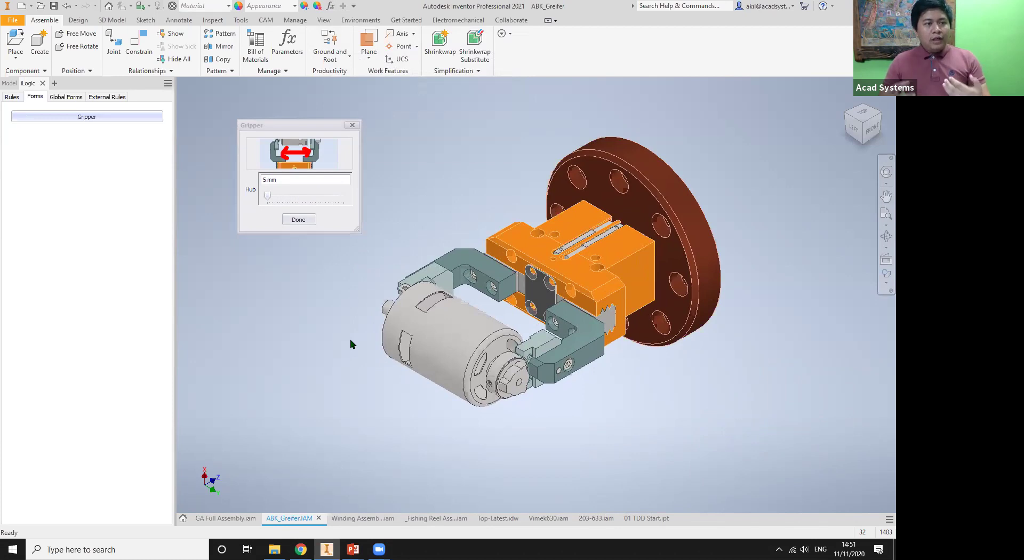
click(352, 126)
click(352, 126)
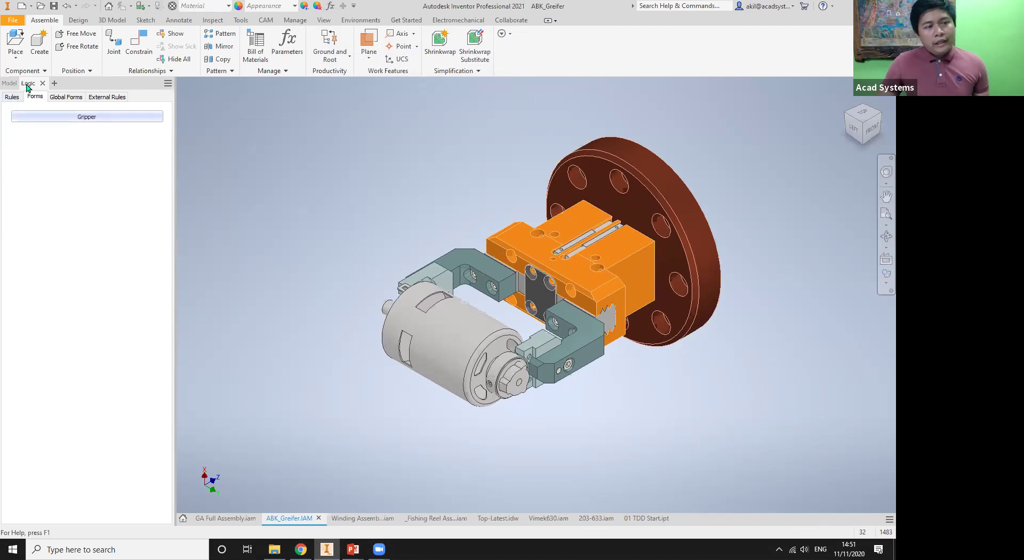
Step: Add a new iLogic rule named Gripper to the ABK_Greifer assembly and open it for editing
click(12, 98)
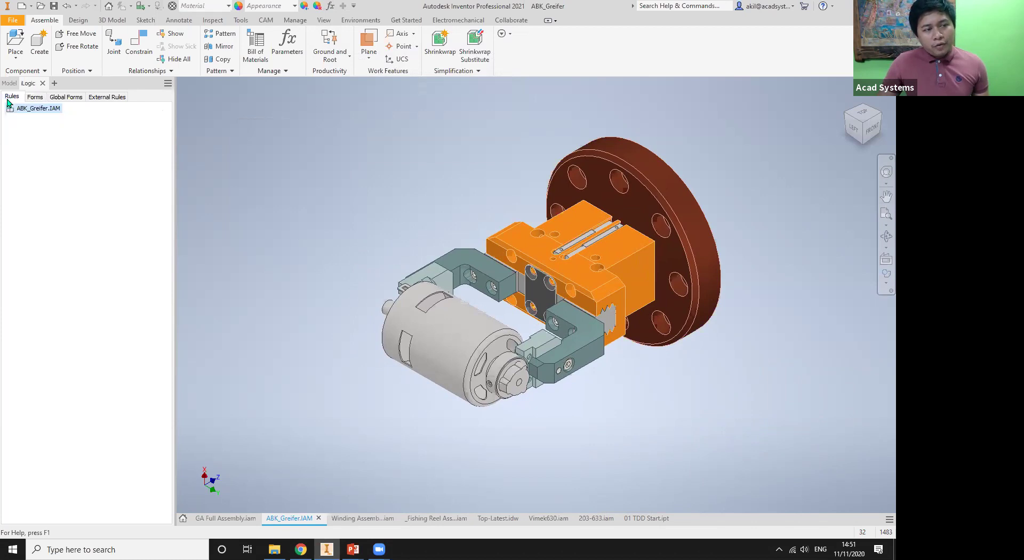
right_click(60, 128)
click(91, 134)
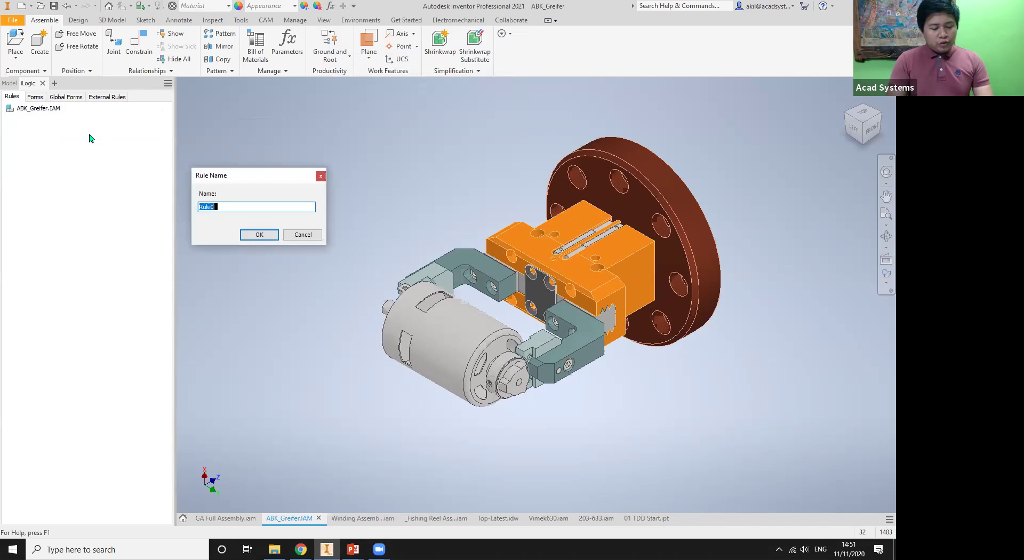
text(Gripper)
click(273, 235)
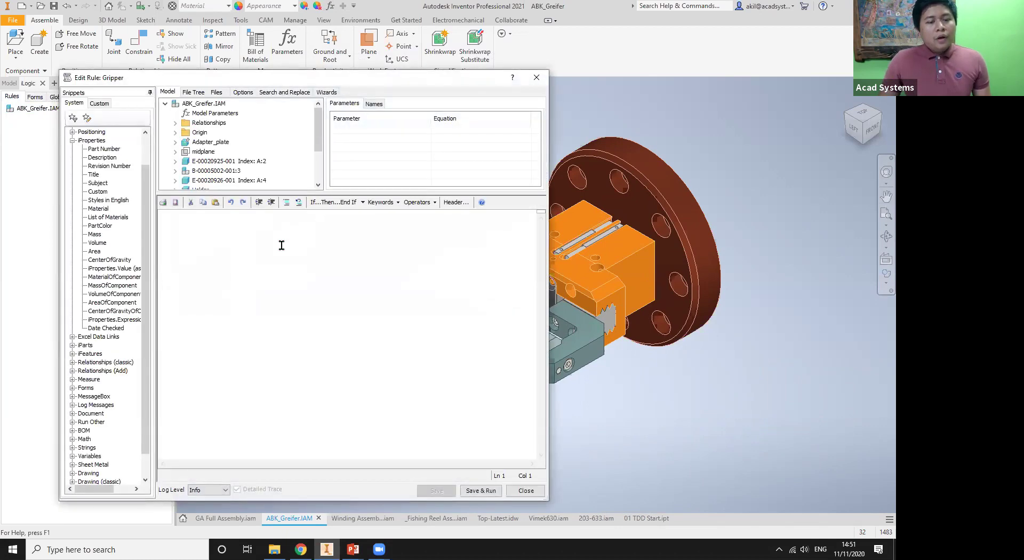
Step: Switch to the PowerPoint slide show, examine the sample iLogic rule code on the introduction slide, and return to the Inventor rule editor
key(alt+Tab)
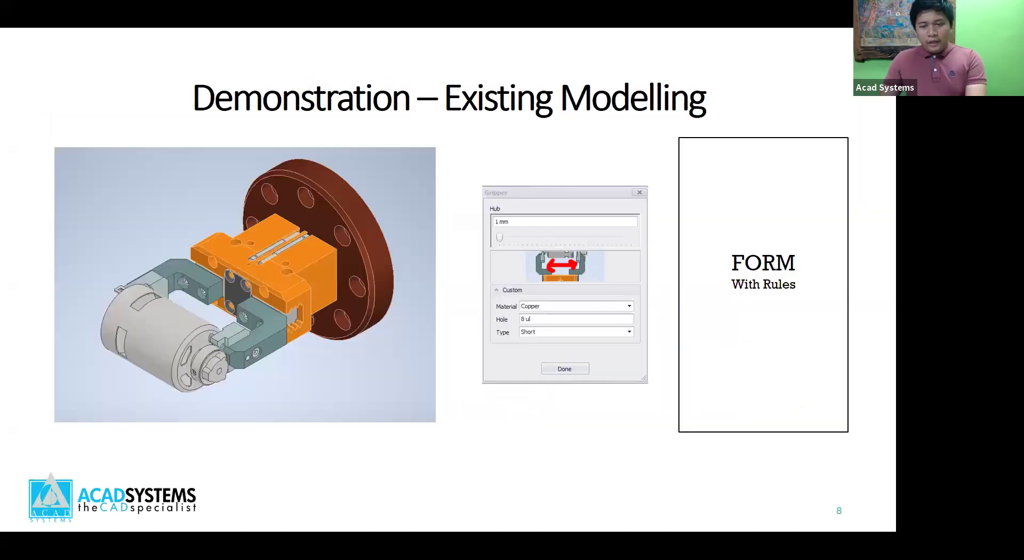
key(Right)
key(6)
key(Return)
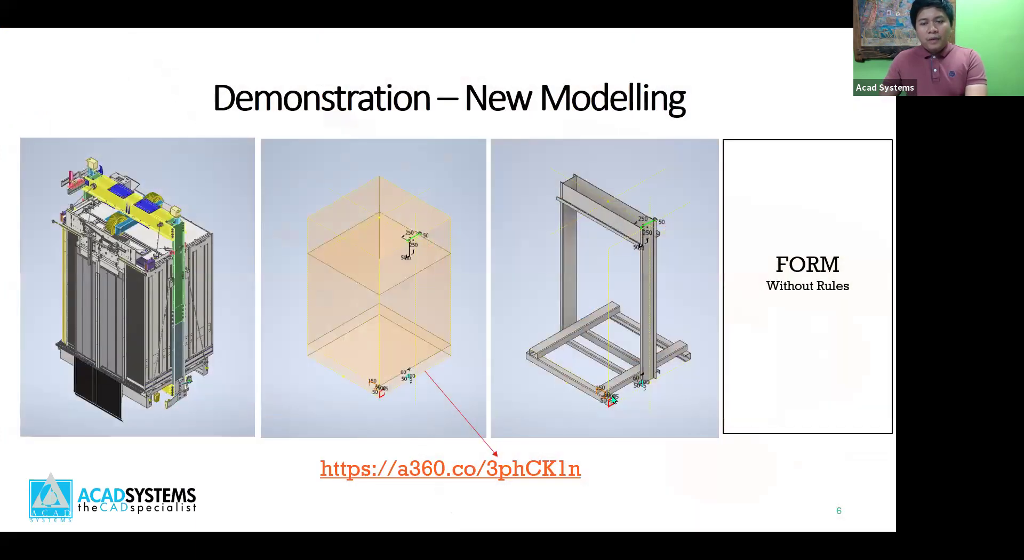
key(Left)
key(Left)
key(Left)
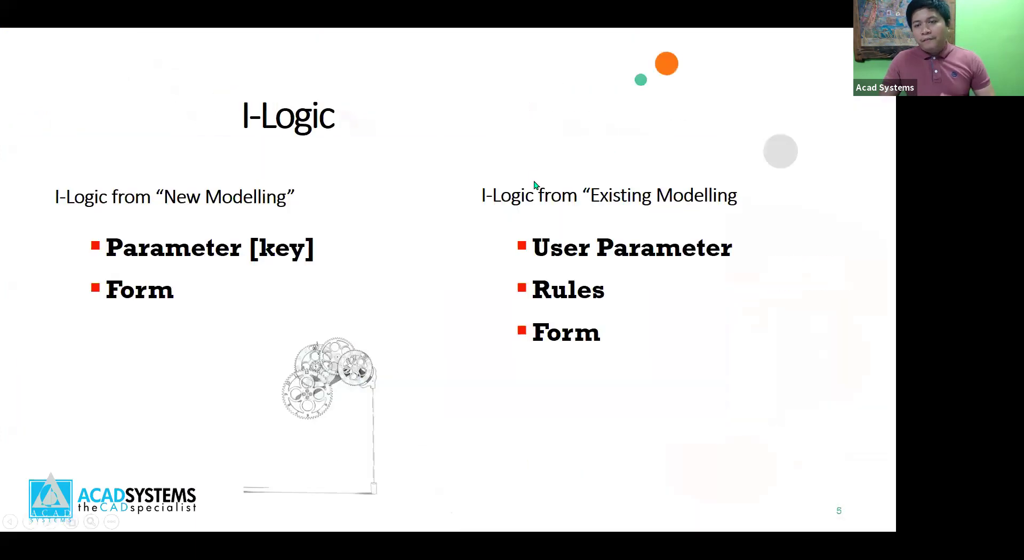
key(Right)
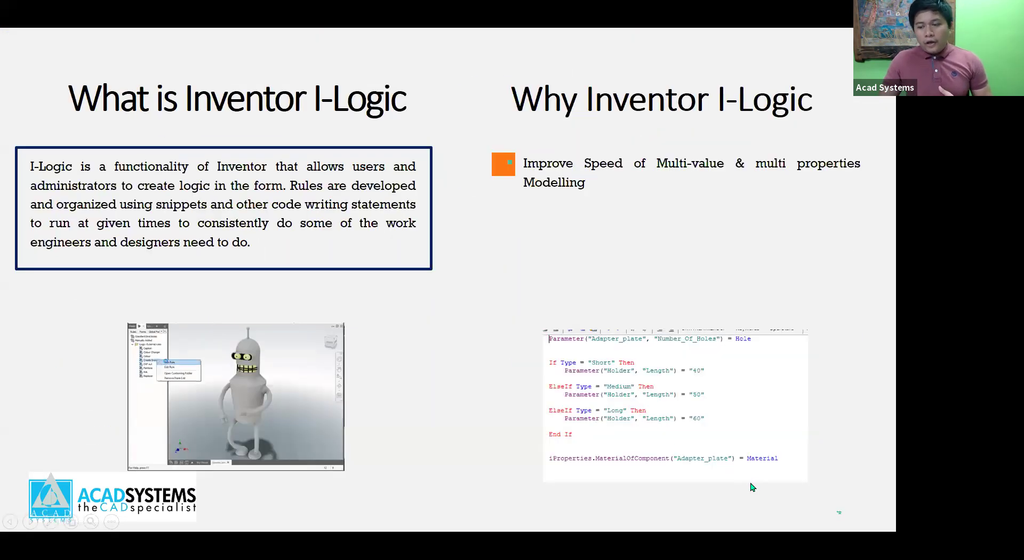
key(Left)
key(Right)
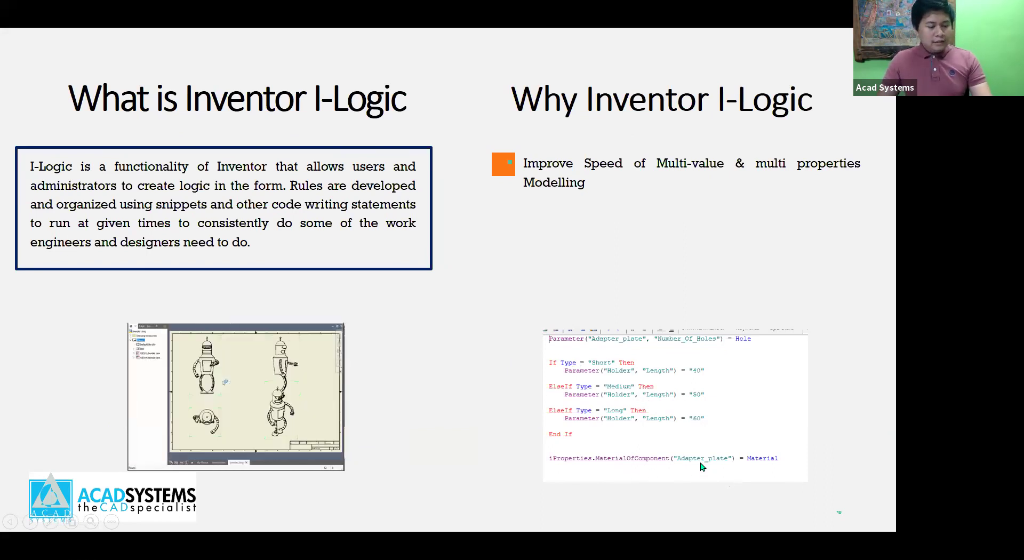
key(alt+Tab)
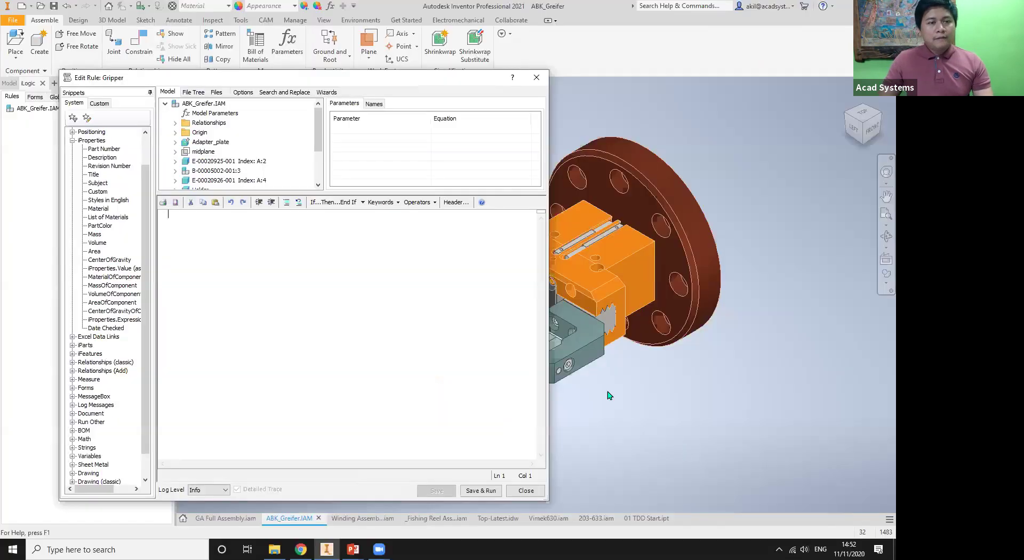
Step: Close the empty rule editor and add a numeric user parameter named Holes to the assembly's parameters
click(537, 79)
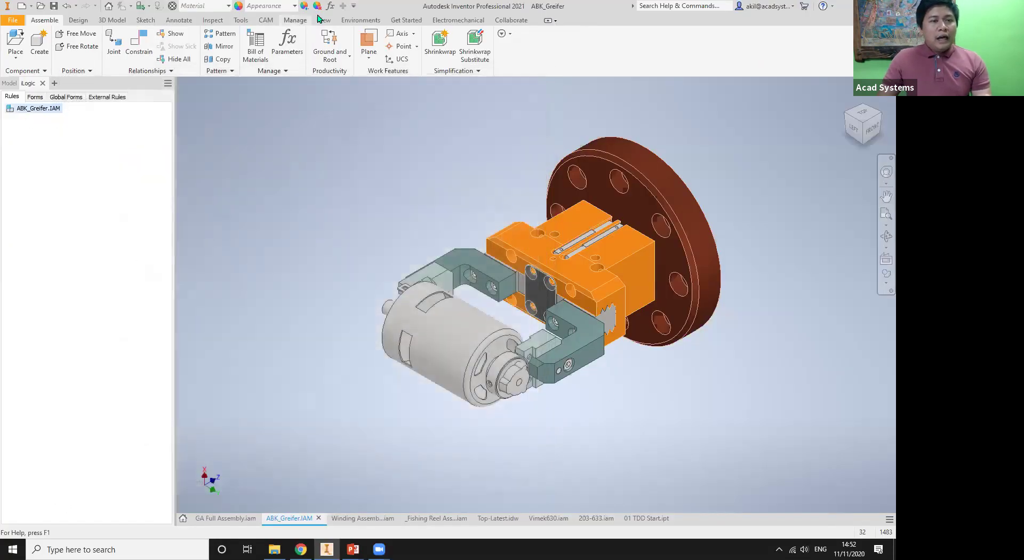
click(335, 7)
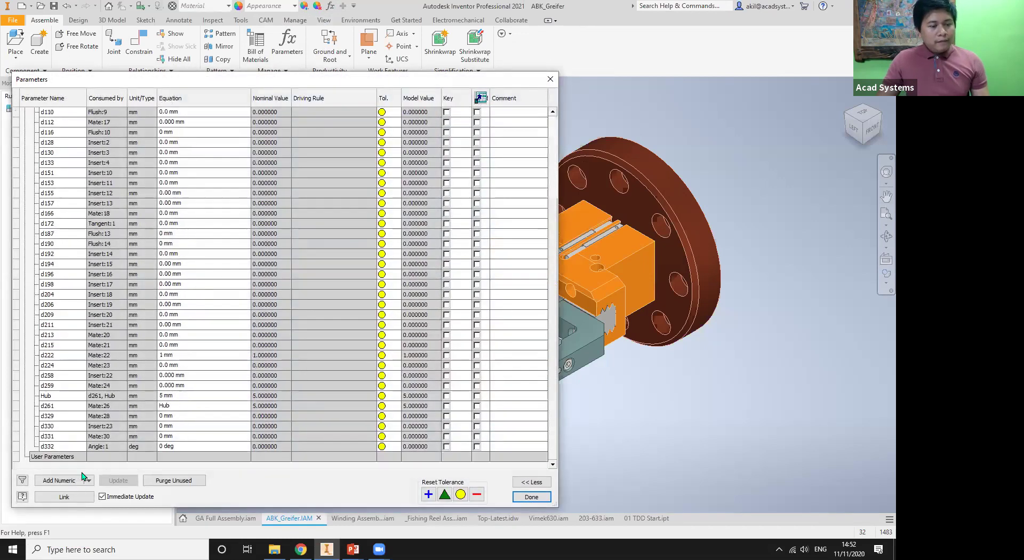
text(Ho)
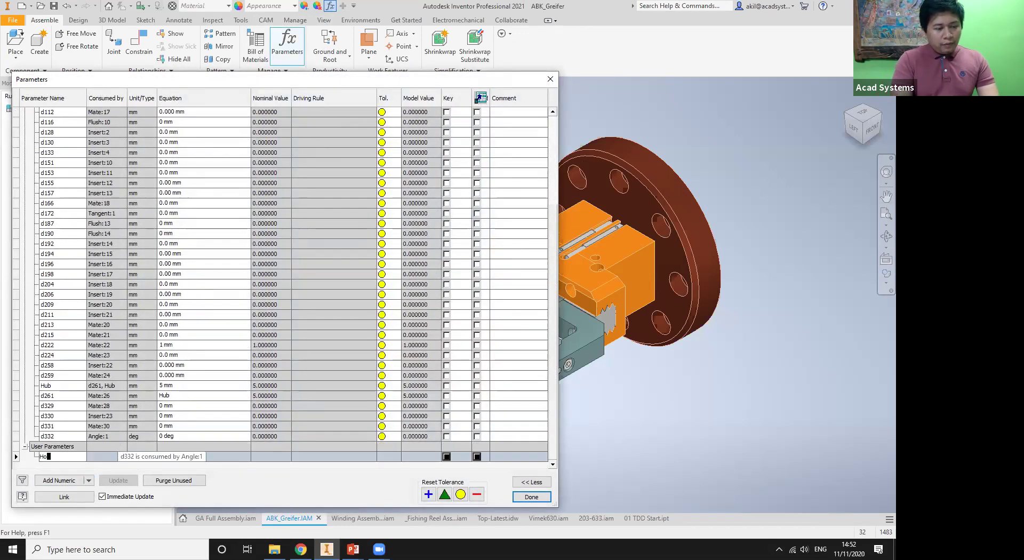
text(les)
key(Return)
Step: Set the Holes parameter's unit type to Unitless (ul) and its equation to 4
click(143, 460)
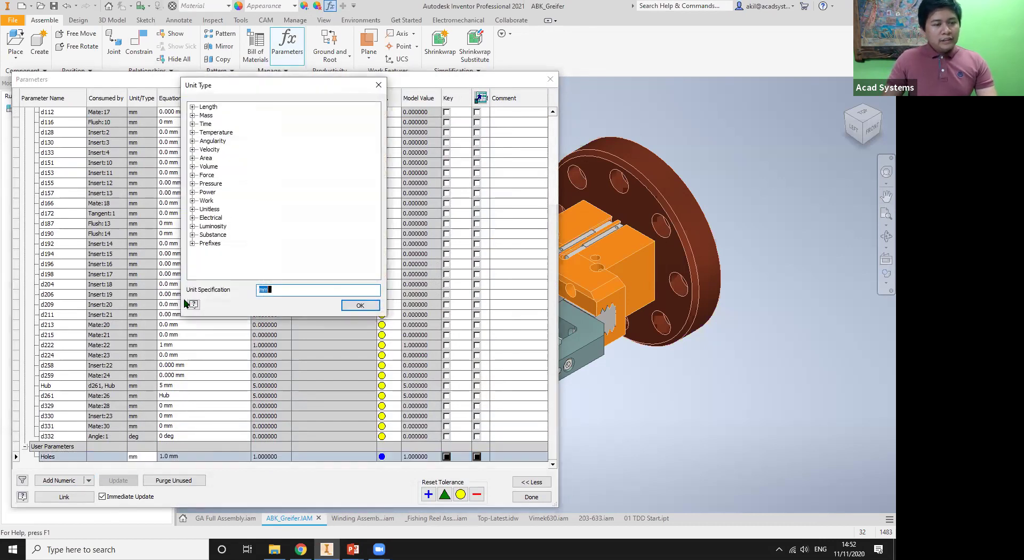
click(193, 212)
click(220, 218)
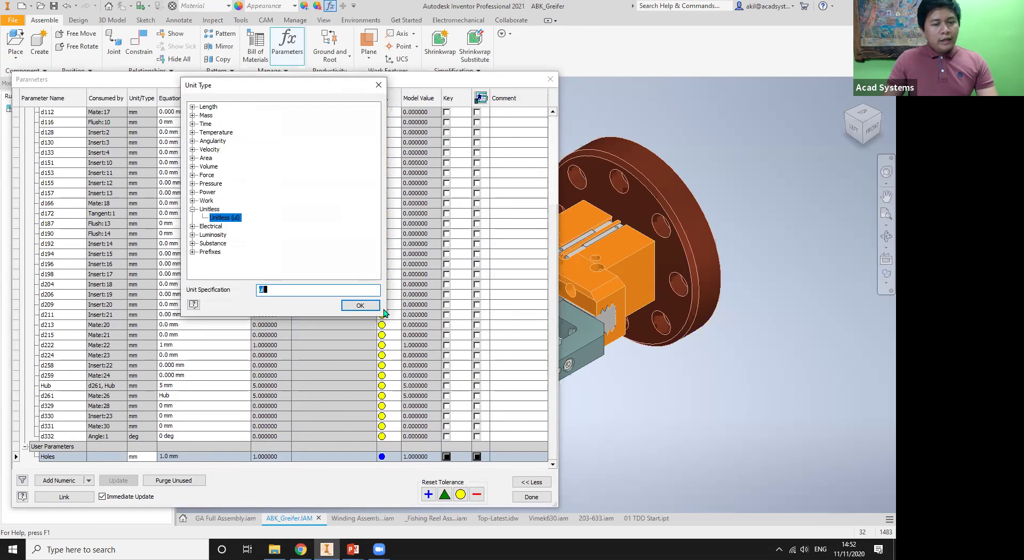
click(360, 305)
click(203, 457)
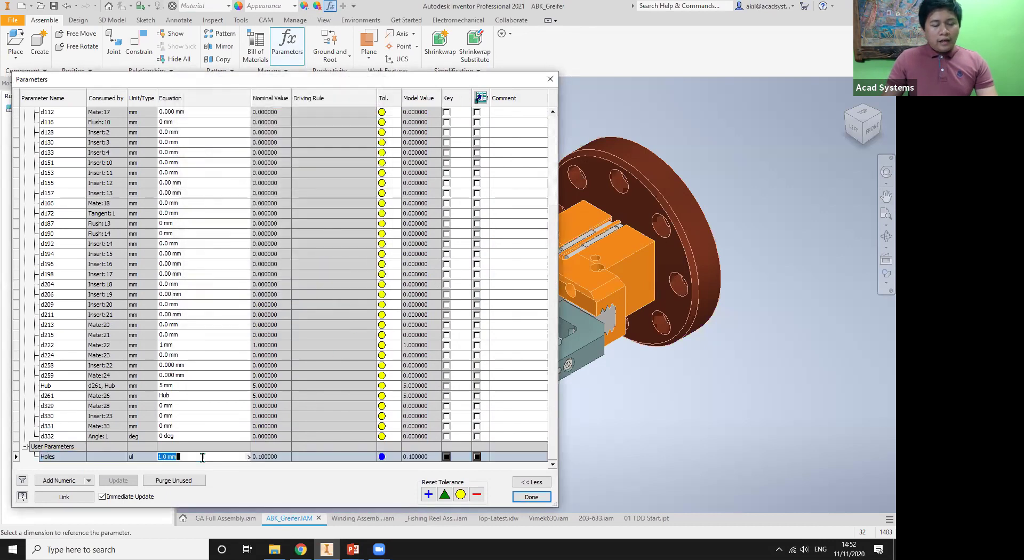
text(4)
key(Return)
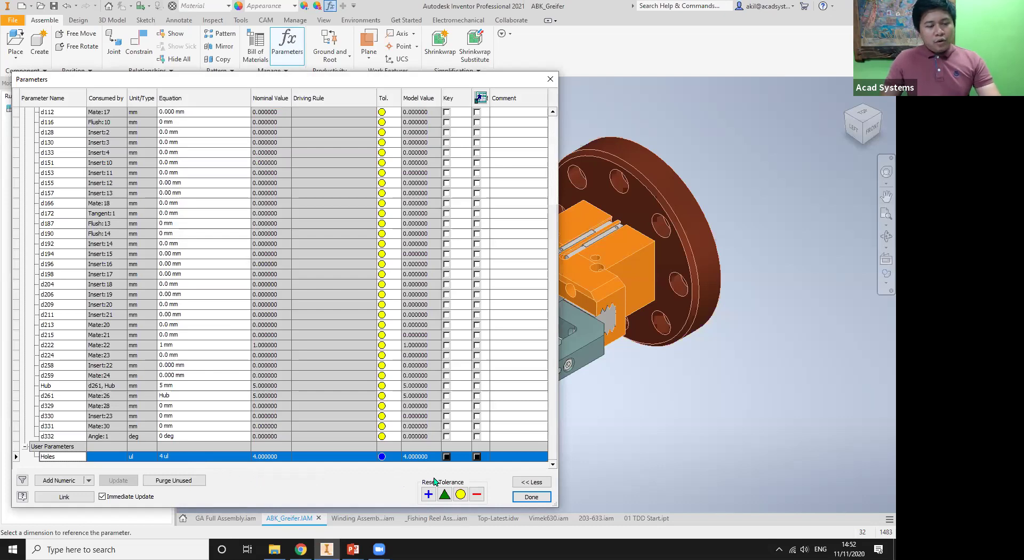
Step: Add a text user parameter named Material to the assembly's parameters
drag(332, 80, 373, 14)
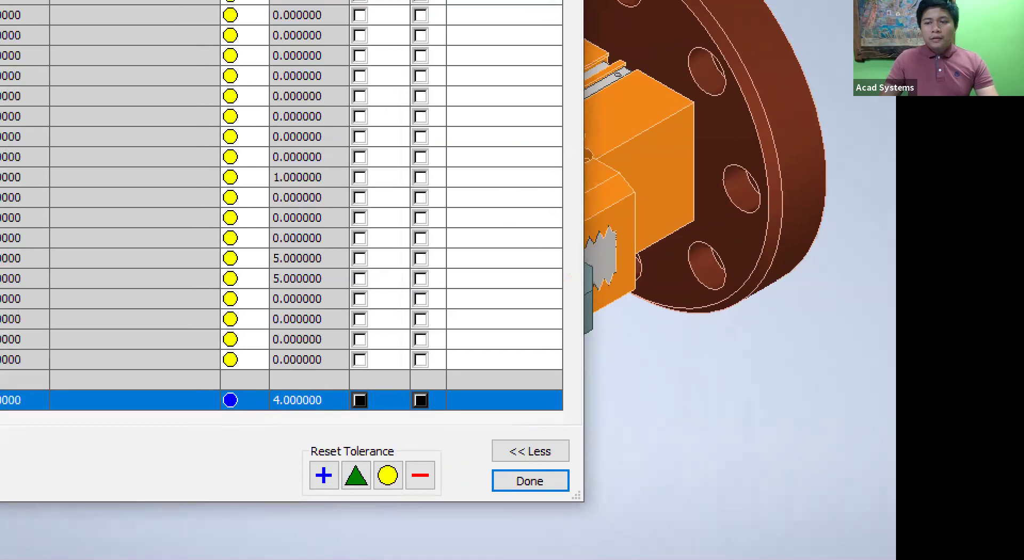
drag(531, 406, 773, 203)
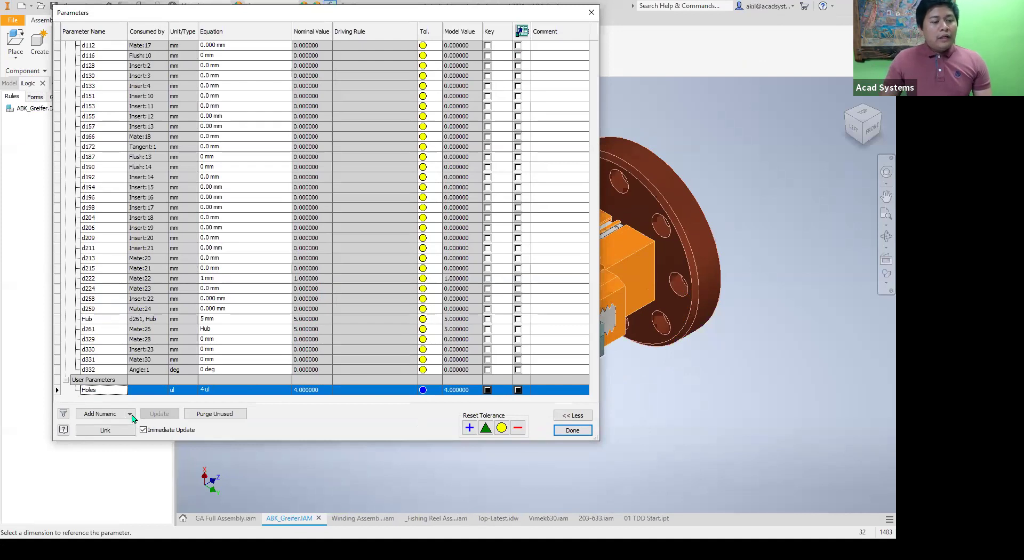
click(129, 415)
click(118, 437)
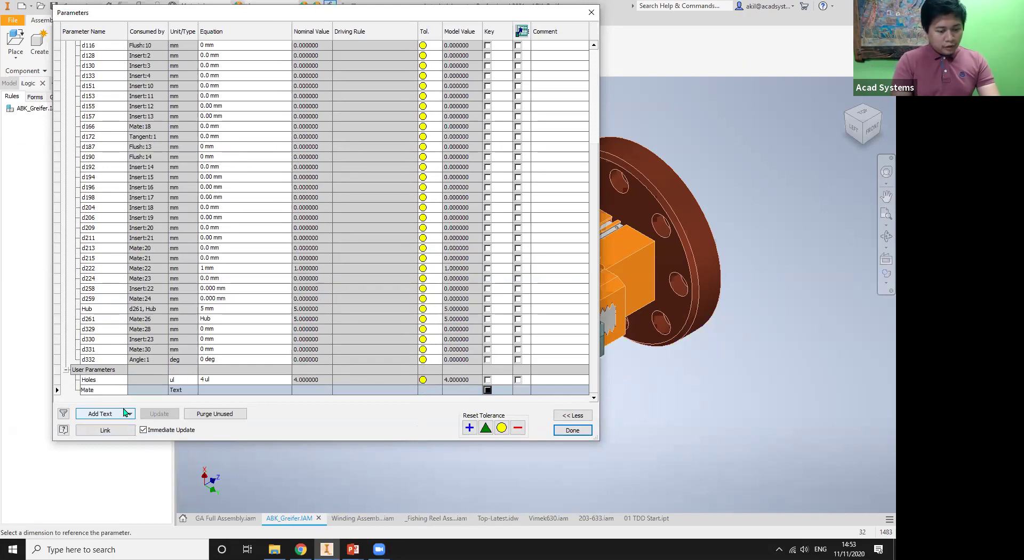
click(251, 399)
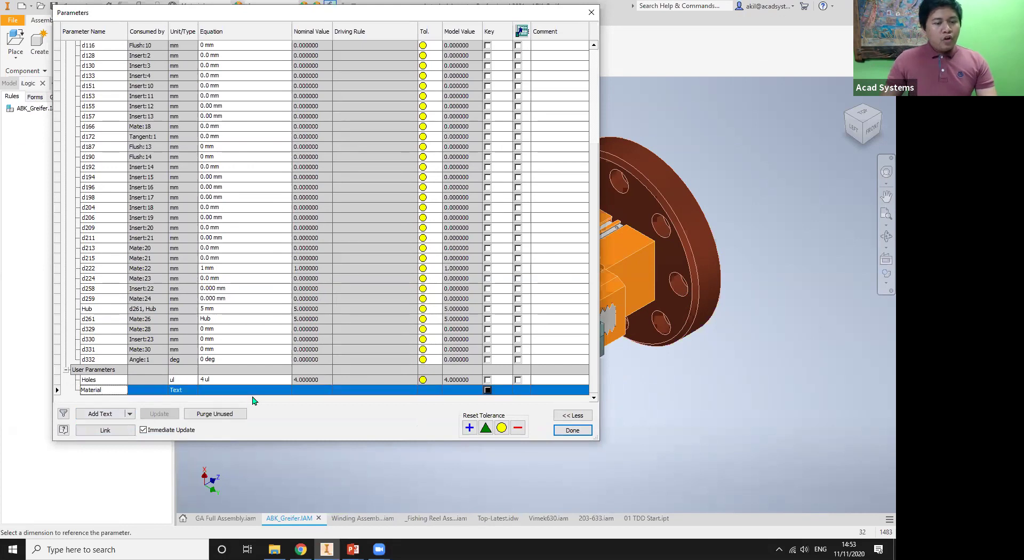
Step: Make the Material parameter multi-value with the entries Gold, Silver and Copper, and choose Gold as its value
right_click(258, 394)
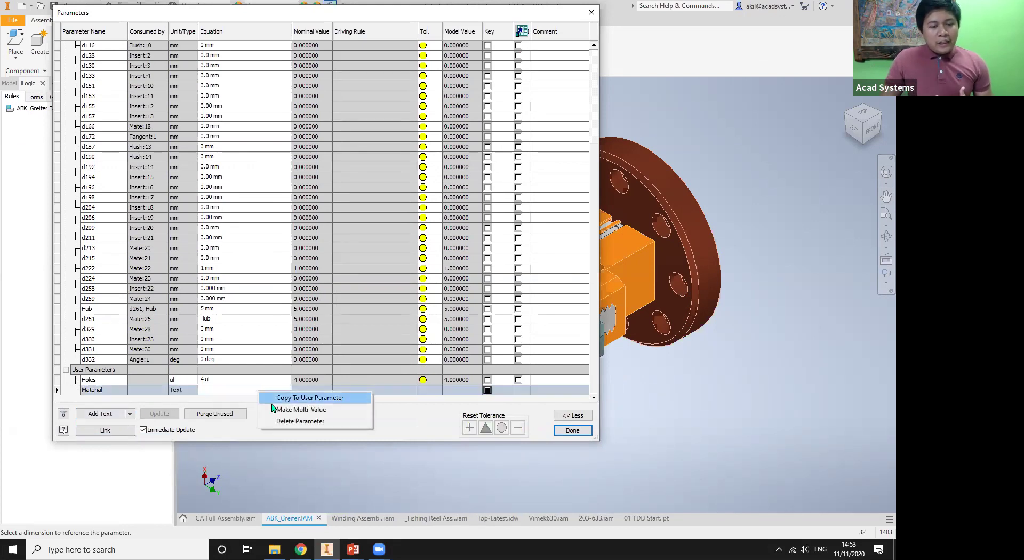
click(303, 411)
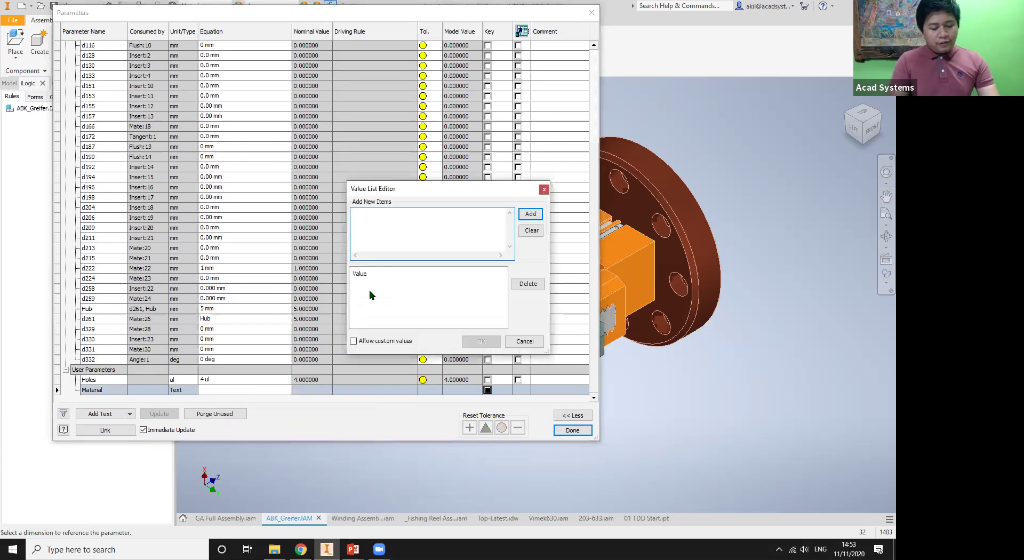
text(Gold)
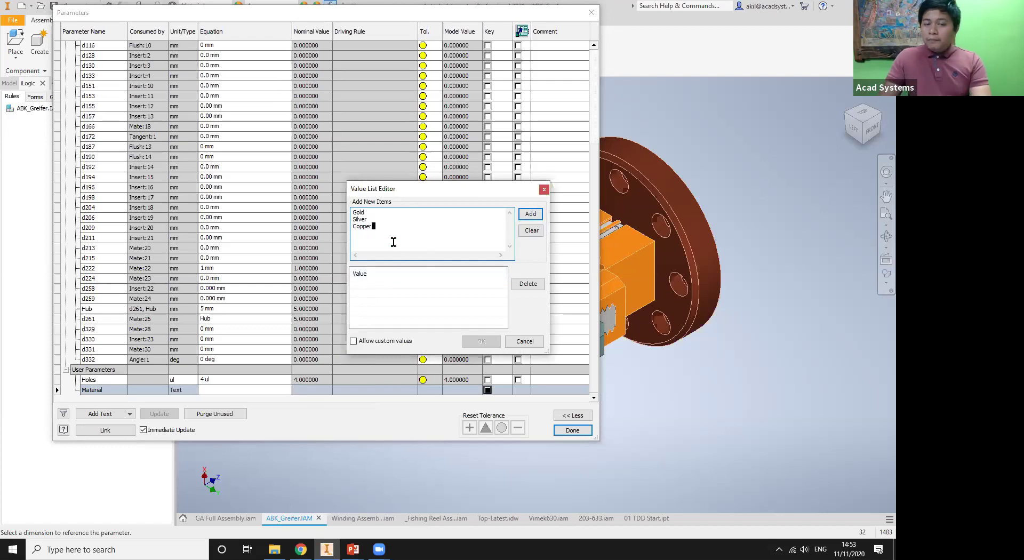
key(Return)
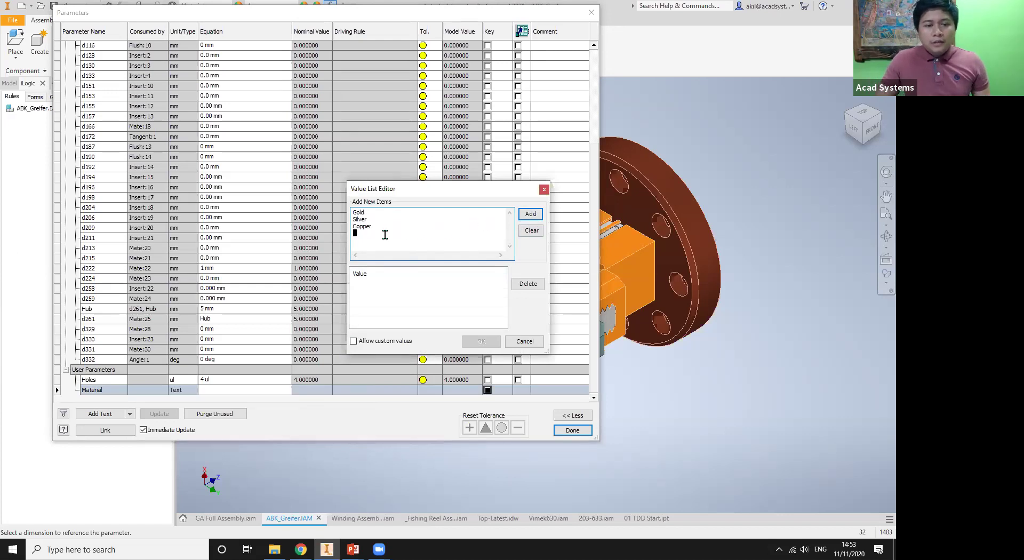
drag(373, 230, 352, 212)
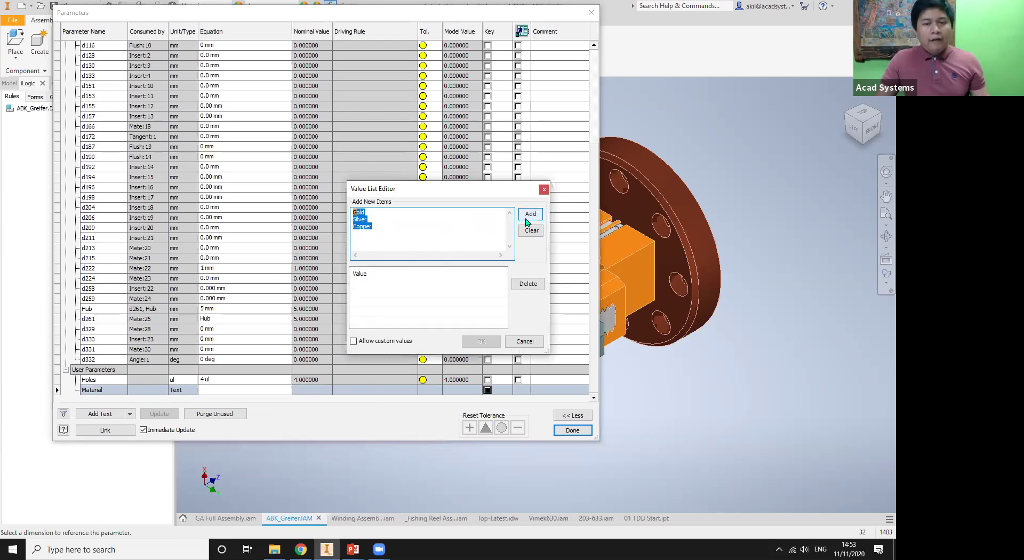
click(438, 236)
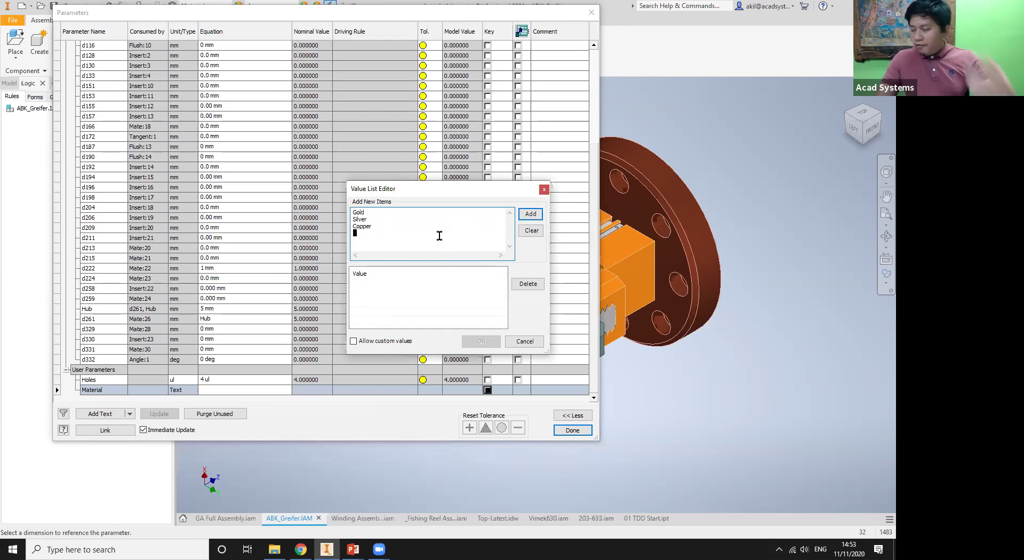
click(530, 214)
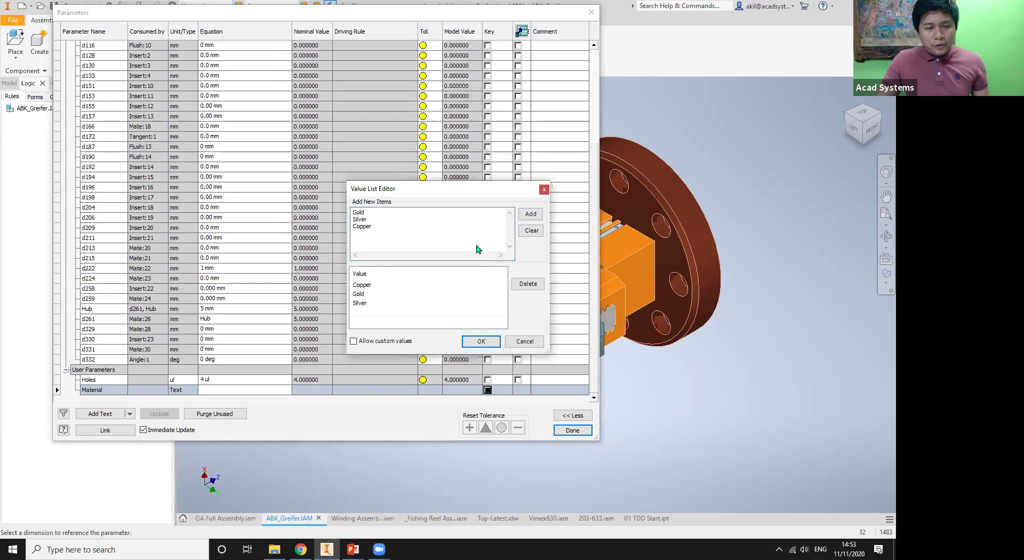
click(481, 341)
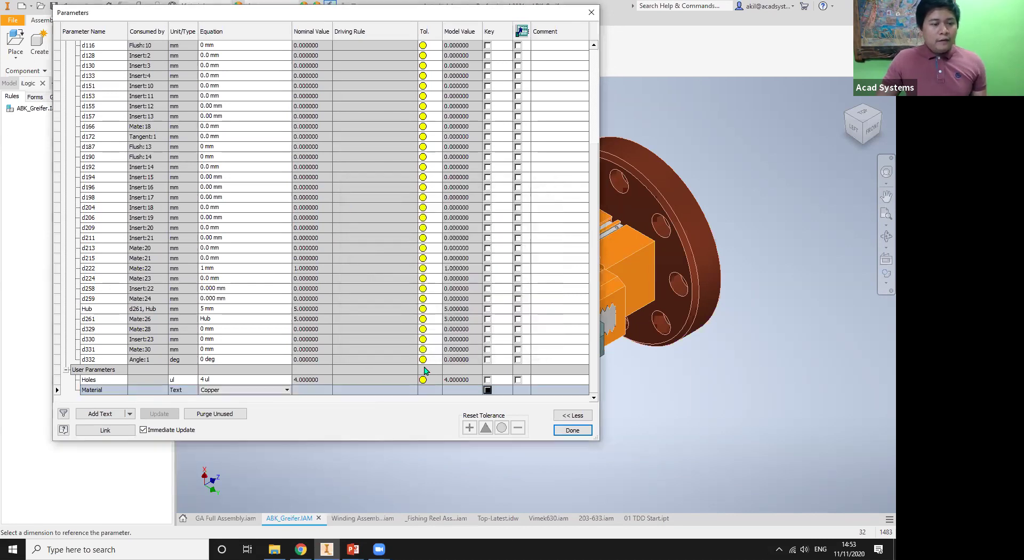
click(275, 390)
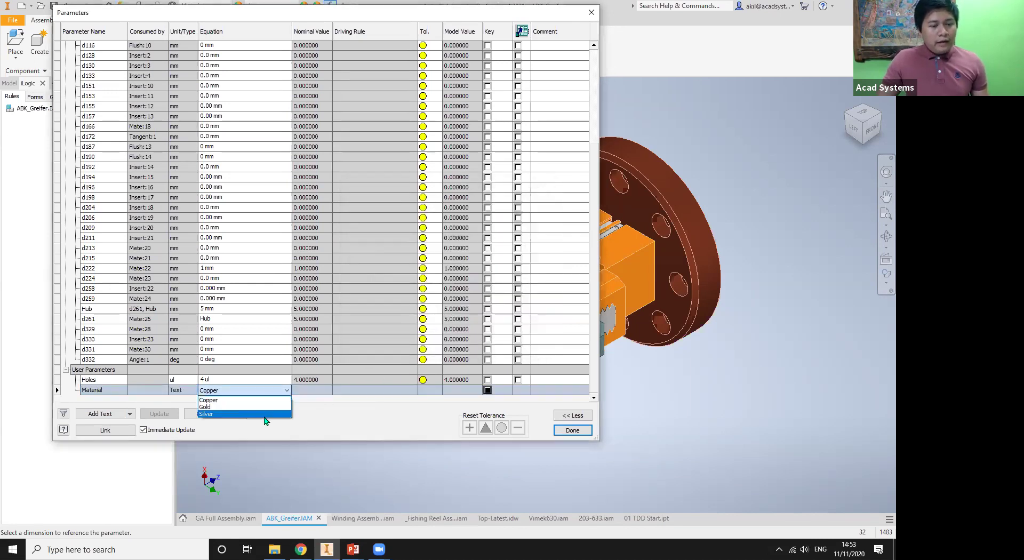
click(272, 408)
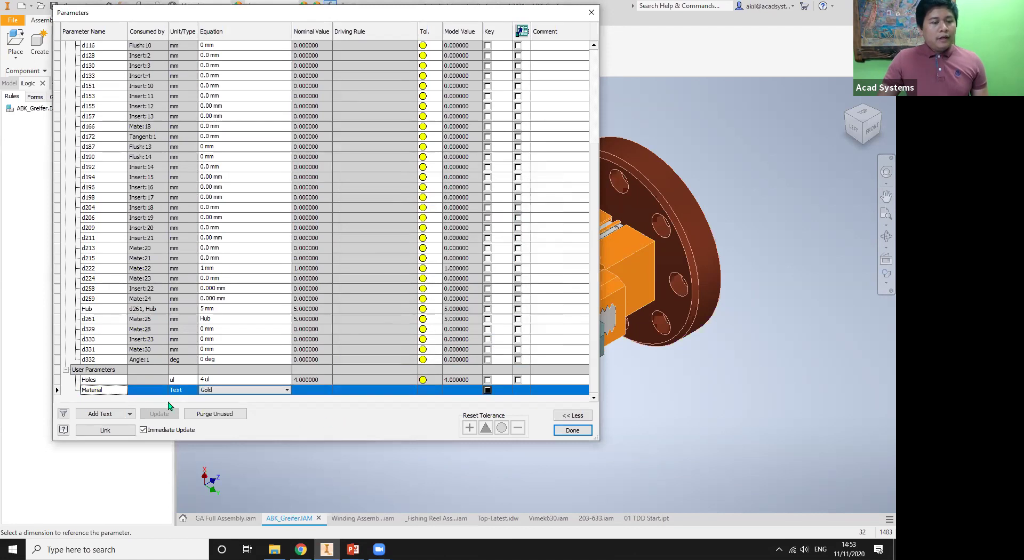
Step: Add another text user parameter named Type
click(112, 414)
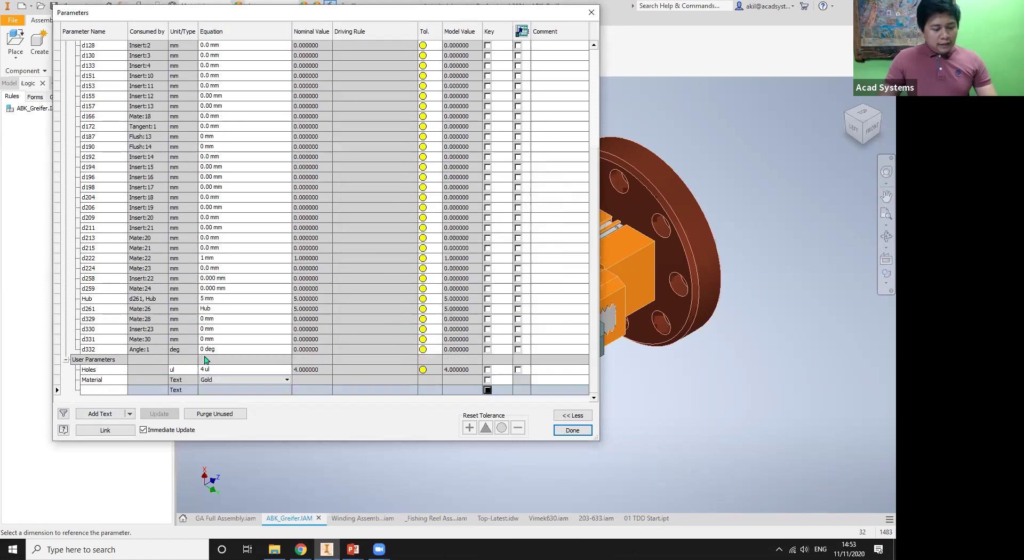
text(Type)
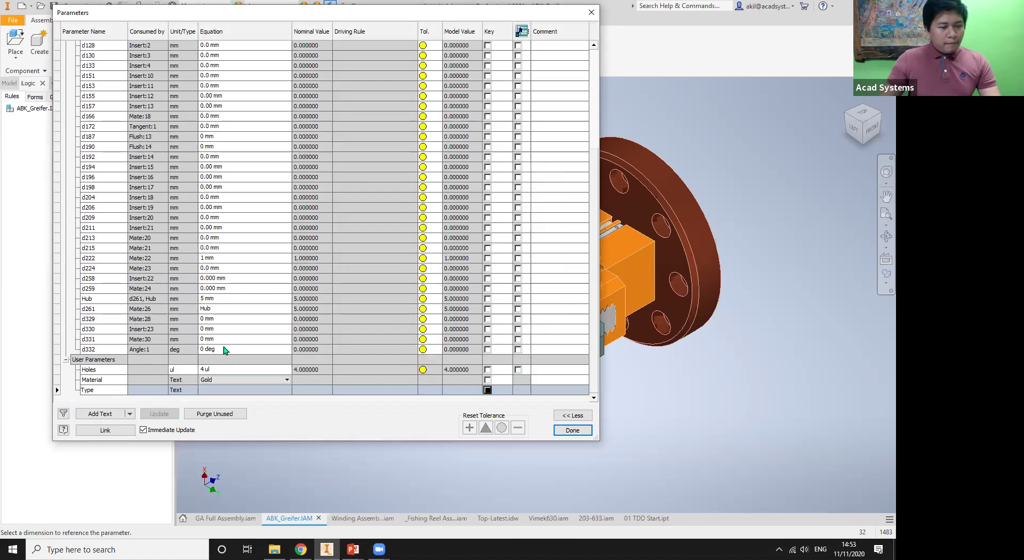
key(Return)
Step: Make the Type parameter multi-value with the entries Long, Medium and Short
right_click(263, 390)
click(292, 409)
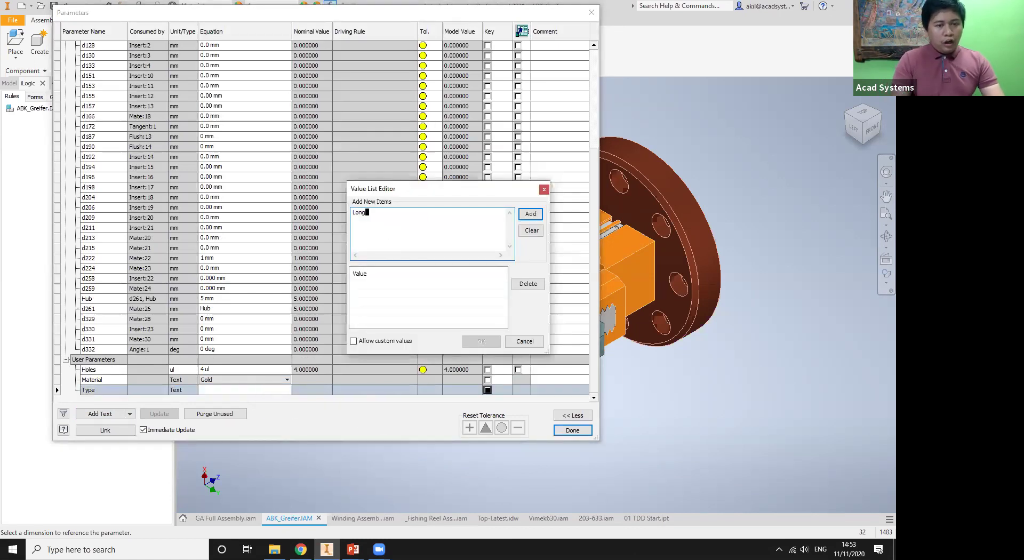
text(Long)
key(Return)
text(Me)
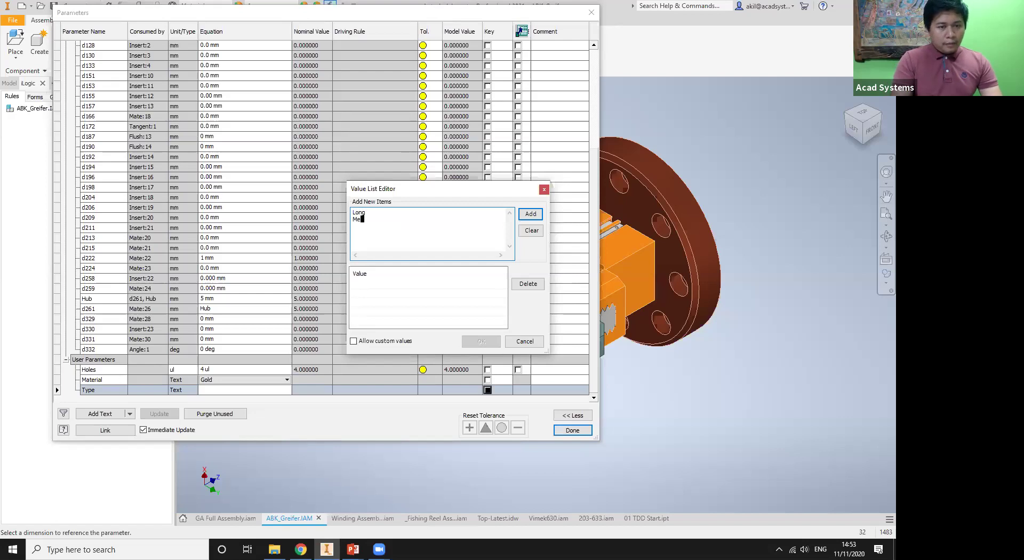
text(dium)
key(Return)
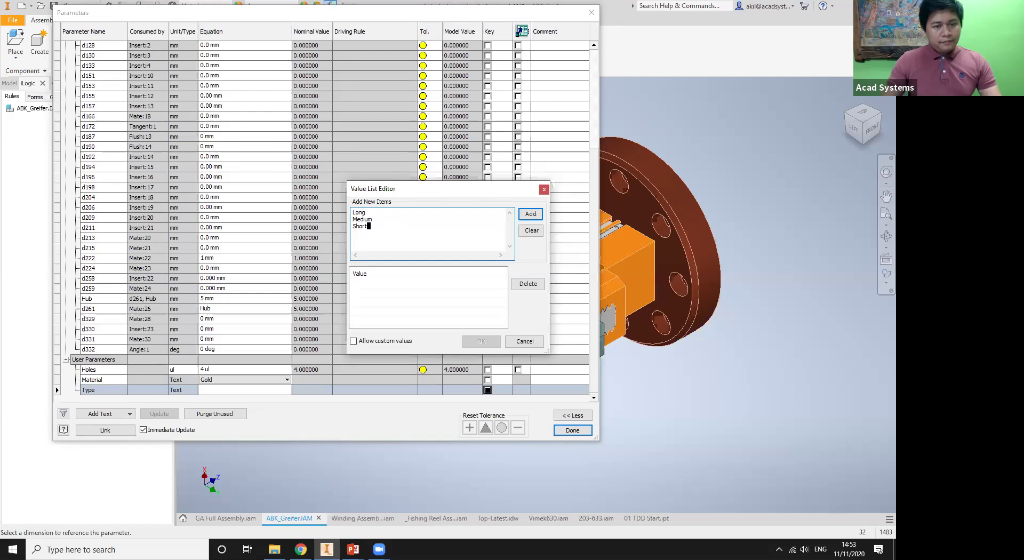
click(531, 214)
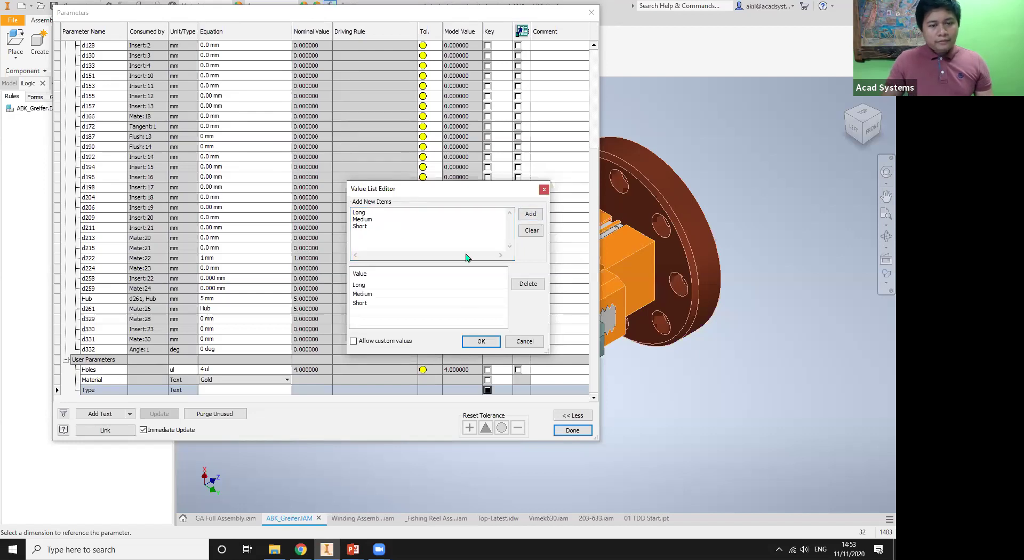
click(480, 342)
Step: Choose Short as the Type parameter's value and finish editing the parameters
click(235, 391)
click(228, 417)
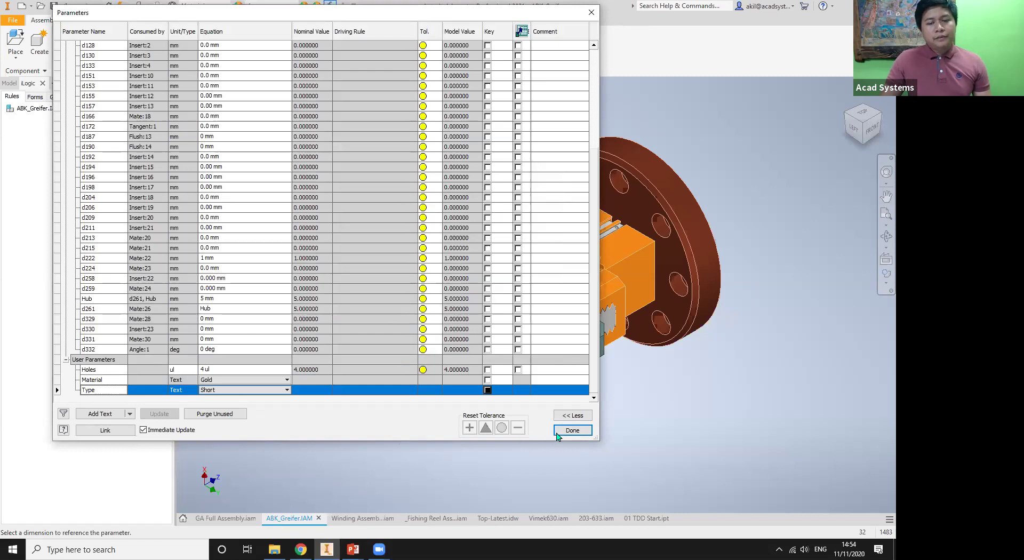
key(Return)
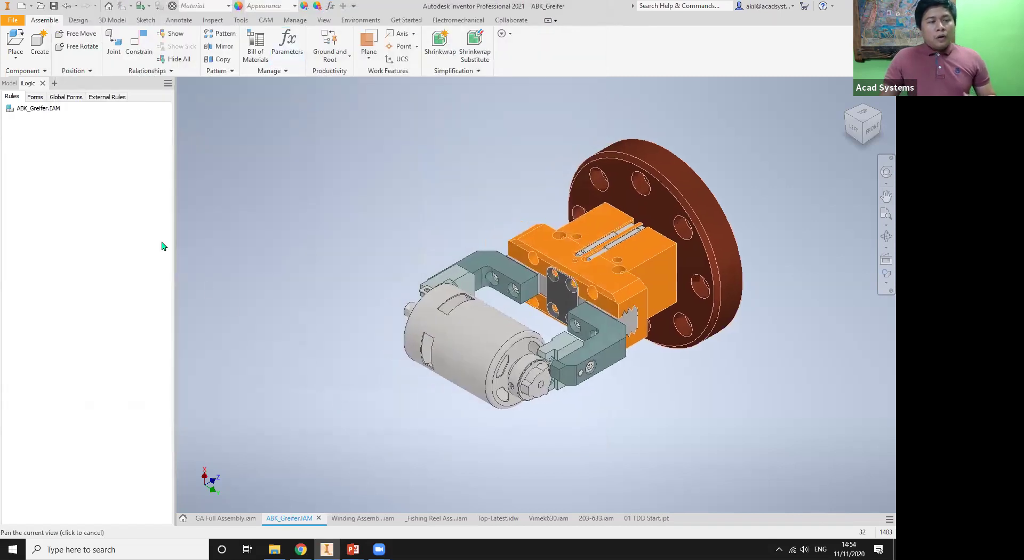
Step: Add a new iLogic rule named Gripper to the ABK_Greifer assembly and open it for editing
right_click(79, 138)
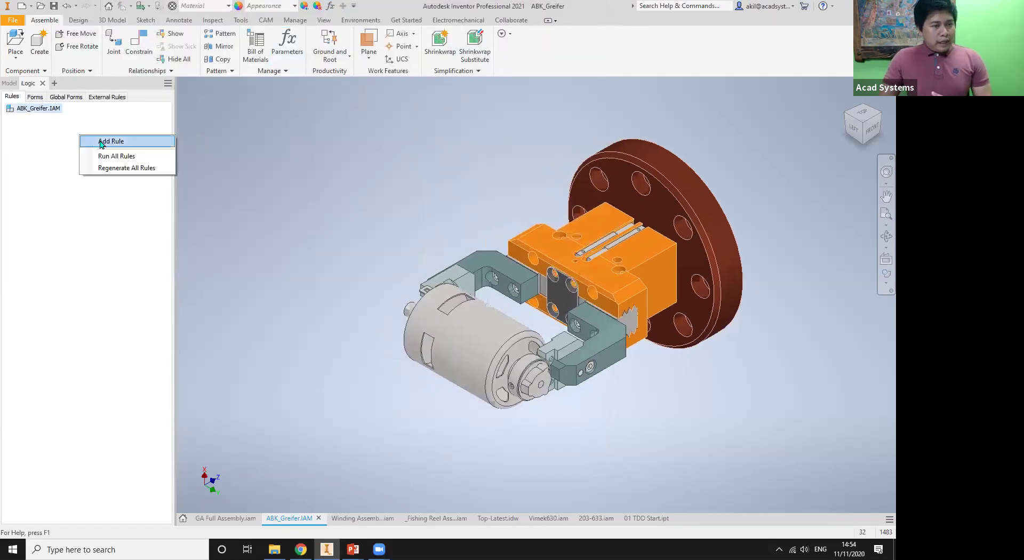
click(102, 142)
text(Gripper)
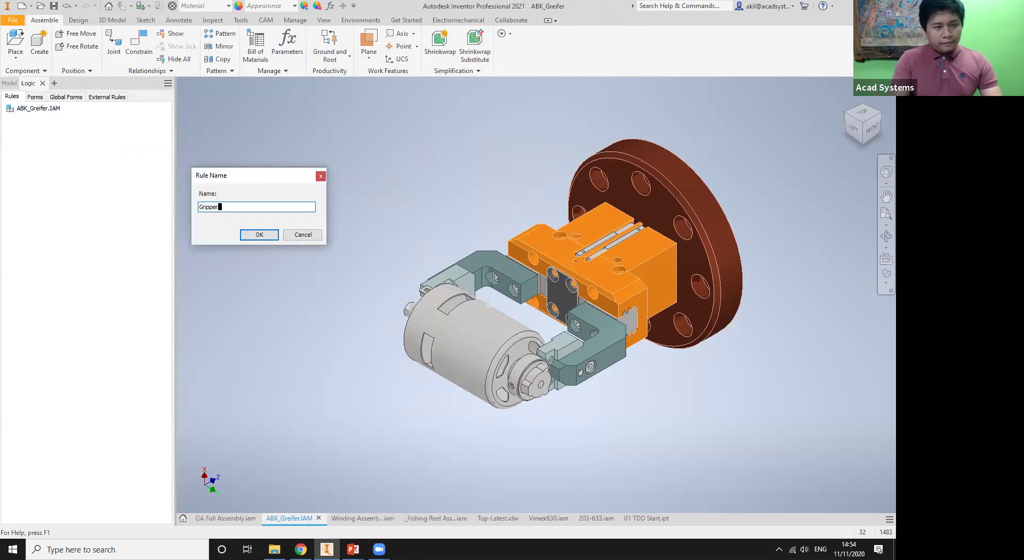
key(Return)
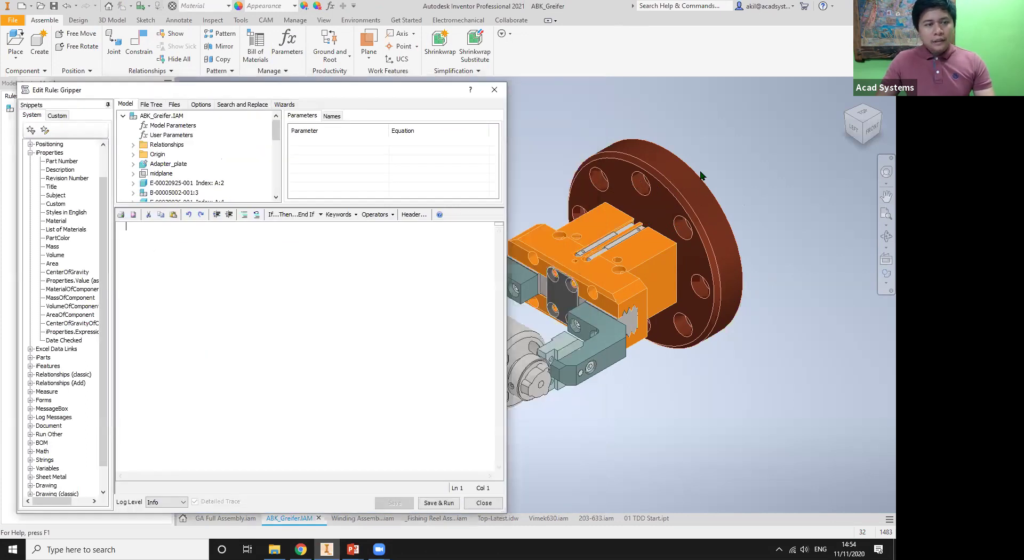
Step: Examine the Adapter_plate's Number_Of_Holes model parameter and the assembly's Holes user parameter
click(175, 164)
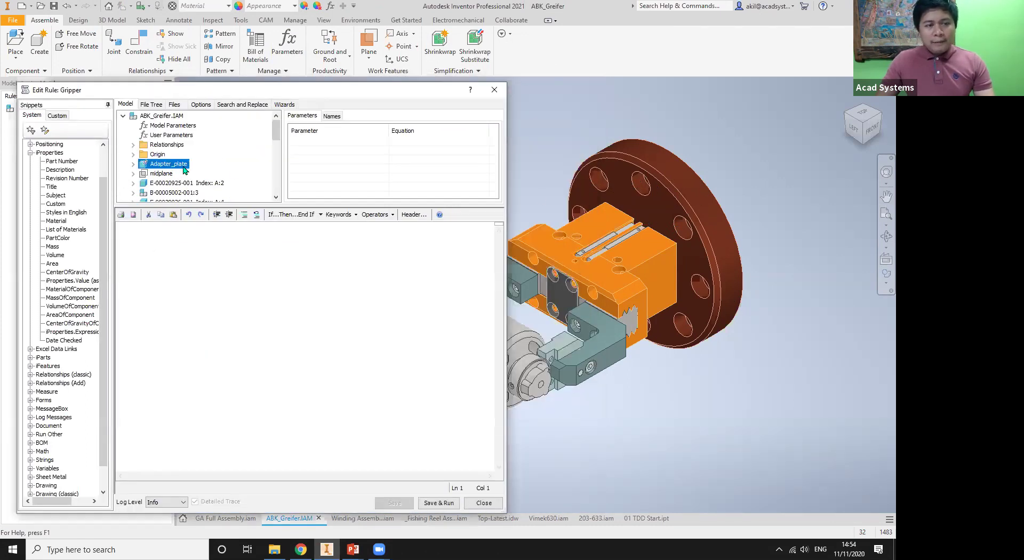
click(133, 165)
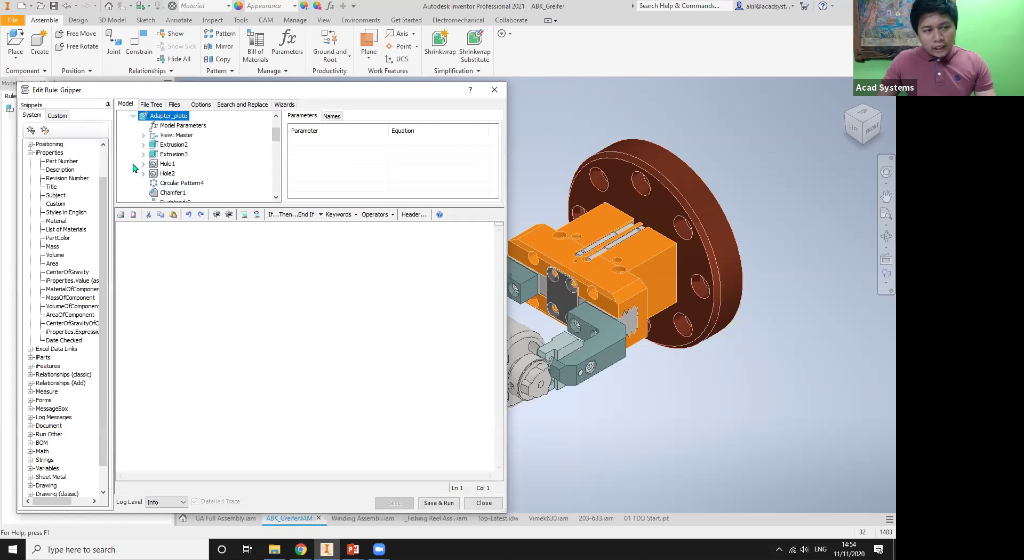
click(143, 136)
click(144, 136)
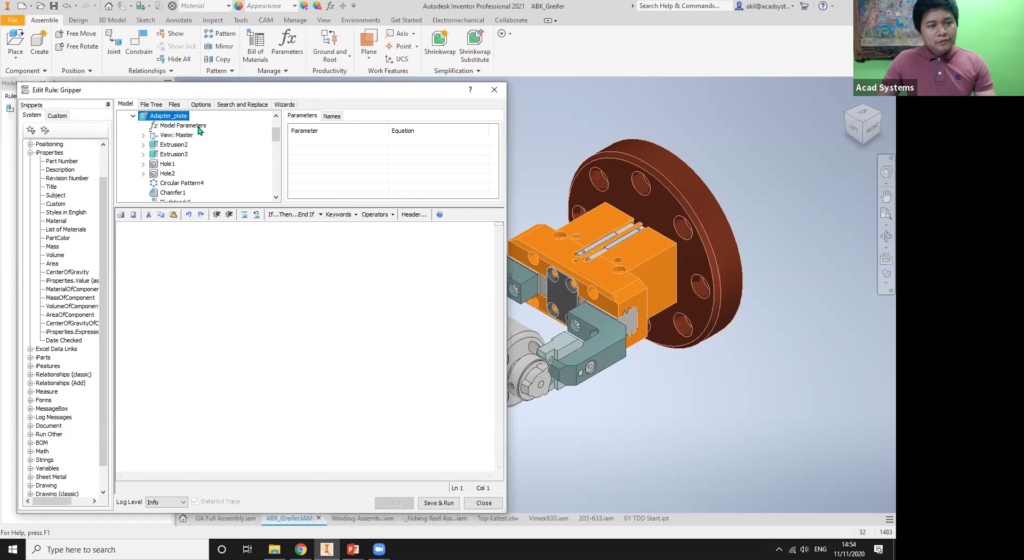
click(182, 125)
scroll(417, 175, down, 5)
click(330, 170)
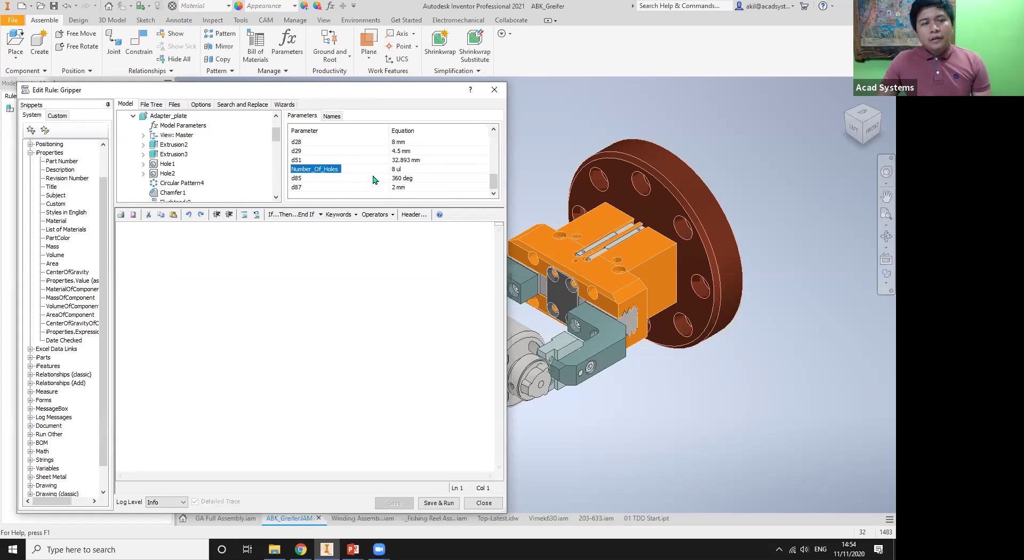
scroll(276, 136, up, 2)
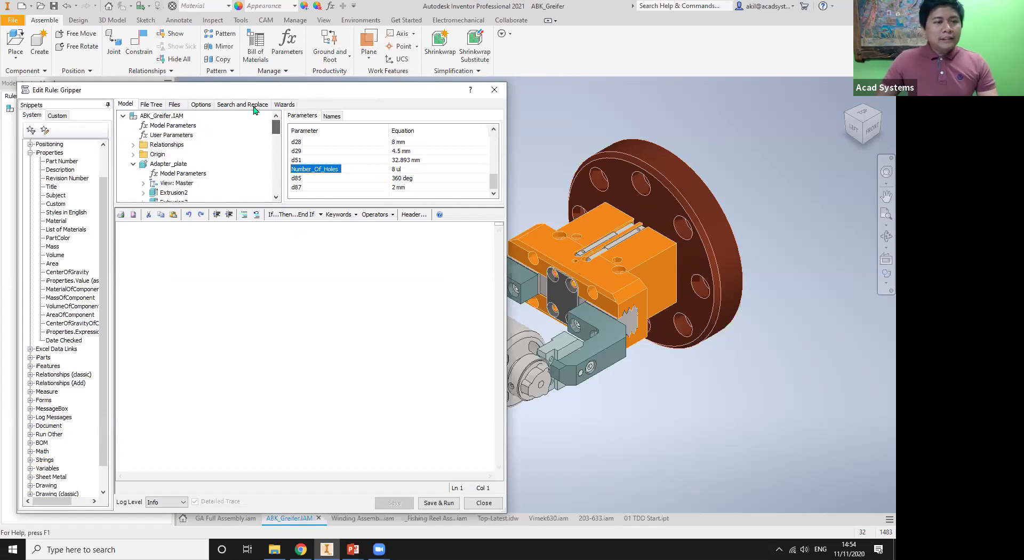
click(175, 135)
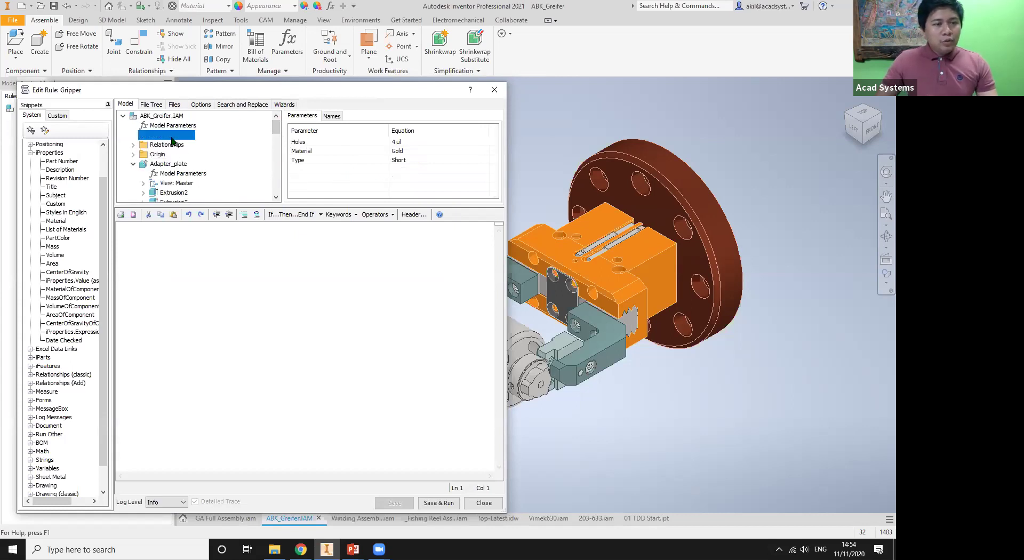
click(302, 142)
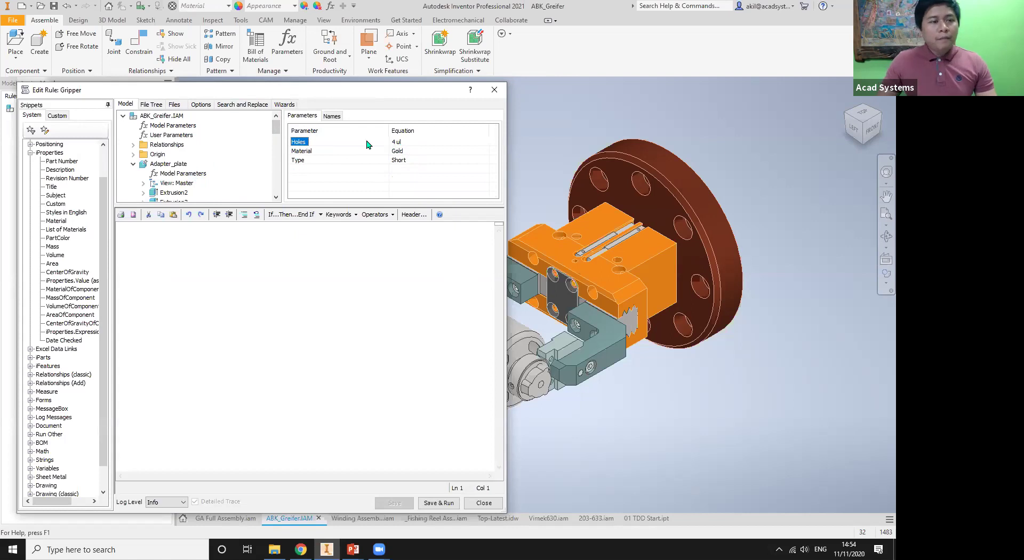
Step: Insert the Adapter_plate's Number_Of_Holes parameter into the rule and equate it to "Holes"
click(187, 176)
scroll(320, 177, down, 5)
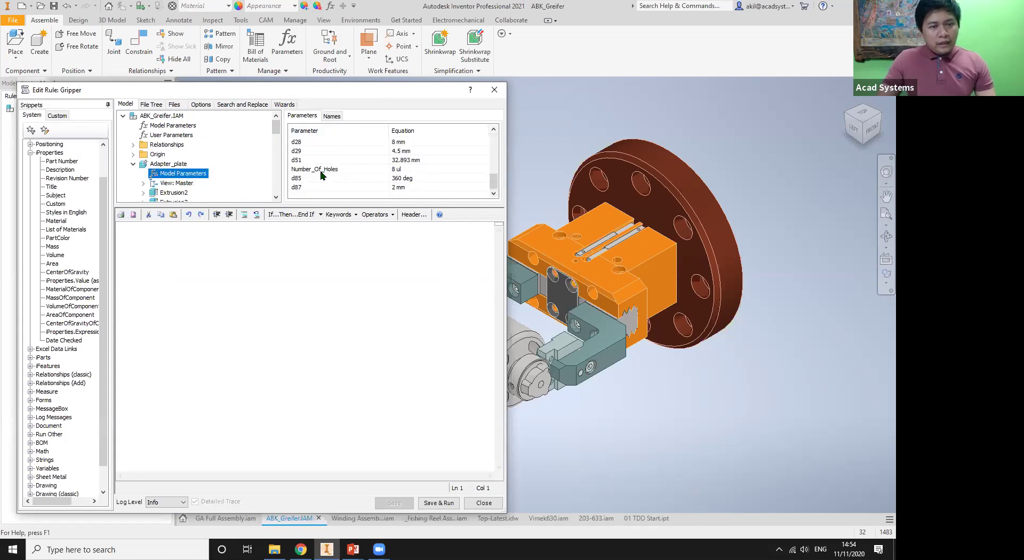
click(321, 170)
double_click(322, 171)
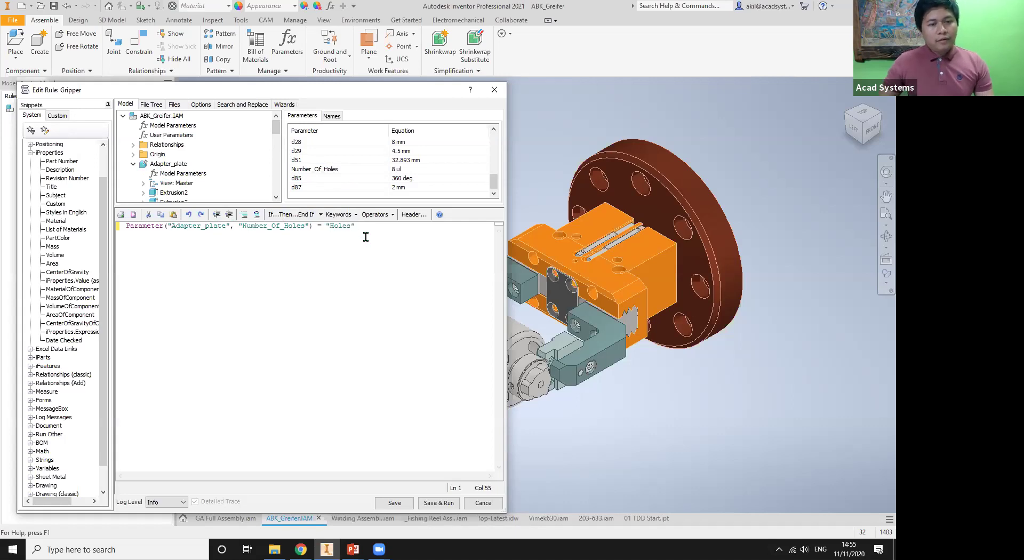
Step: Replace the quoted "Holes" text with a reference to the Holes user parameter and start a new line two lines below
drag(354, 226, 328, 226)
key(BackSpace)
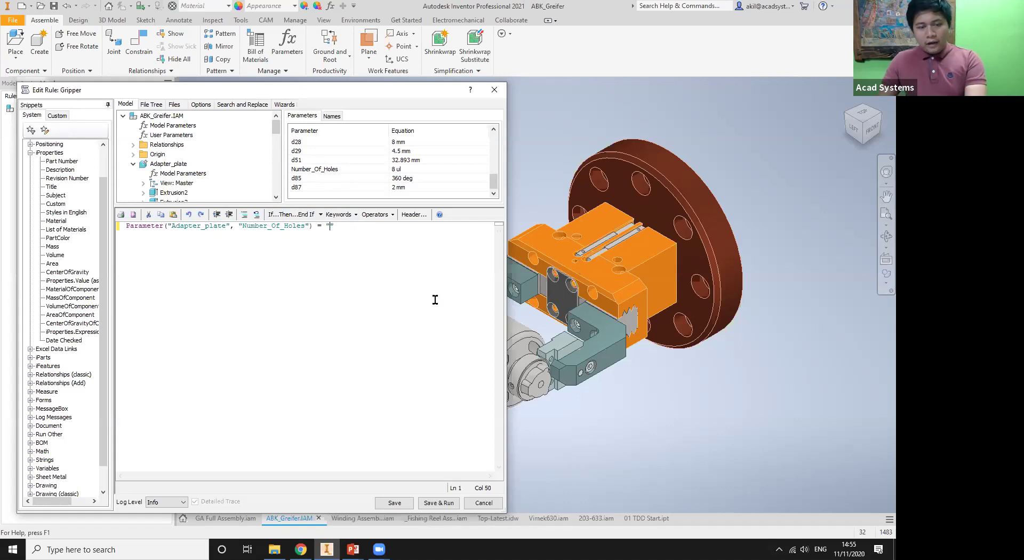
click(178, 137)
double_click(297, 143)
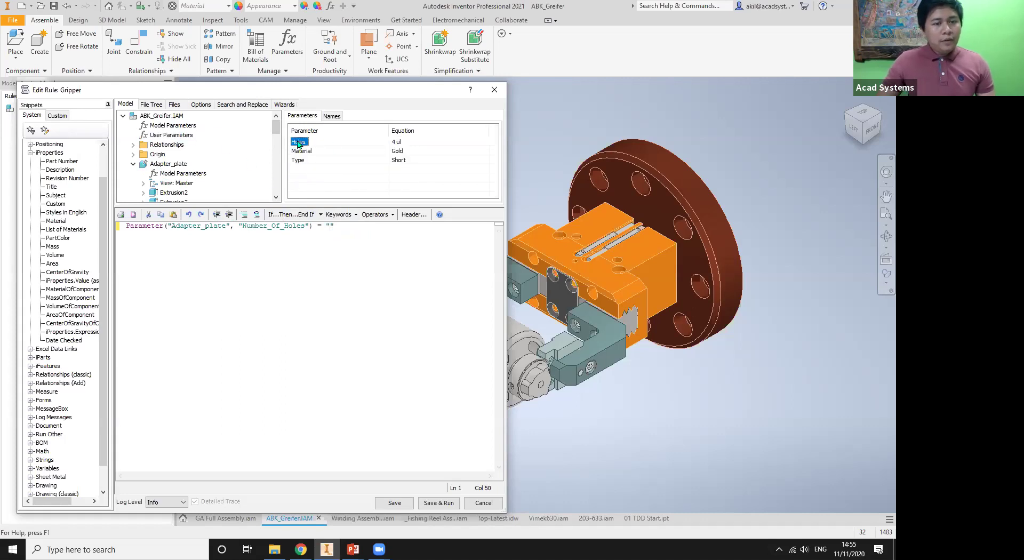
key(BackSpace)
click(379, 228)
key(Return)
key(Return)
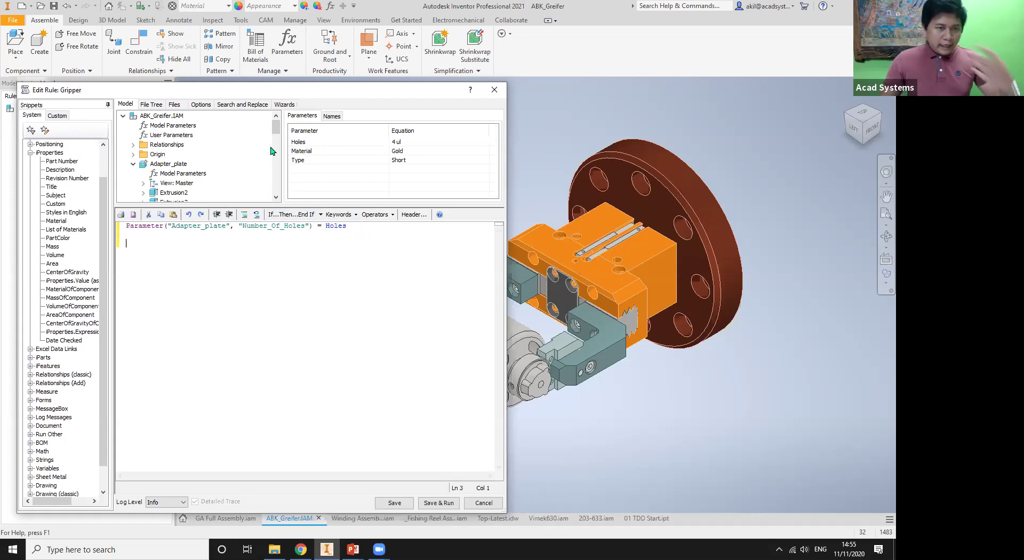
Step: Insert the iProperties MaterialOfComponent snippet on the third line of the rule
mouse_move(276, 128)
mouse_down()
mouse_move(276, 149)
mouse_move(276, 128)
mouse_up()
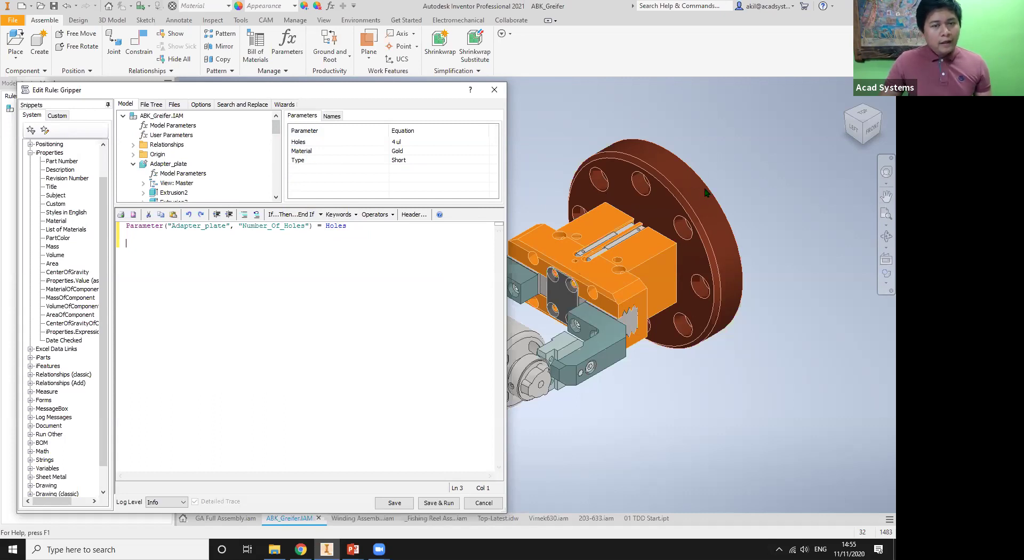
mouse_move(276, 128)
mouse_down()
mouse_move(277, 160)
mouse_move(279, 115)
mouse_up()
scroll(32, 201, up, 1)
click(31, 187)
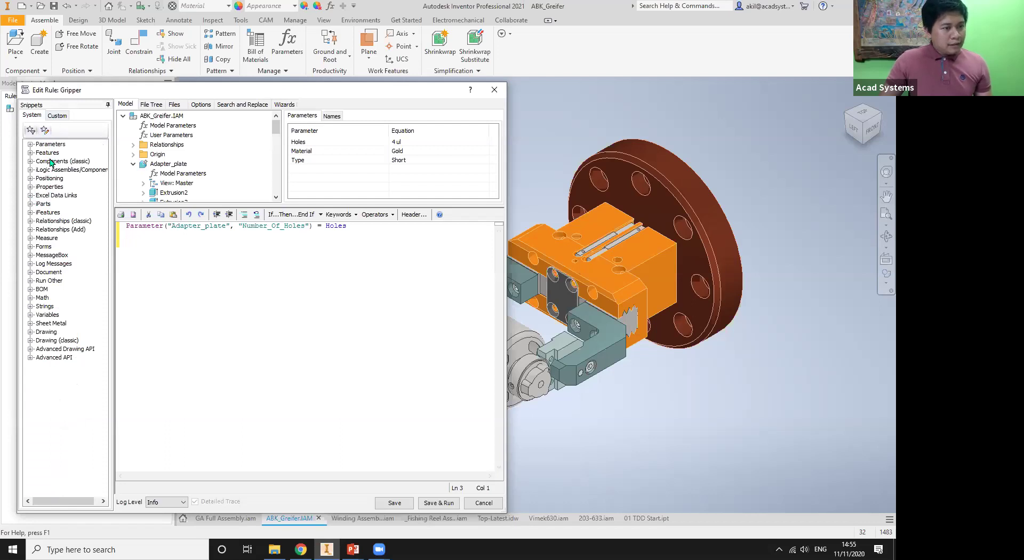
click(30, 187)
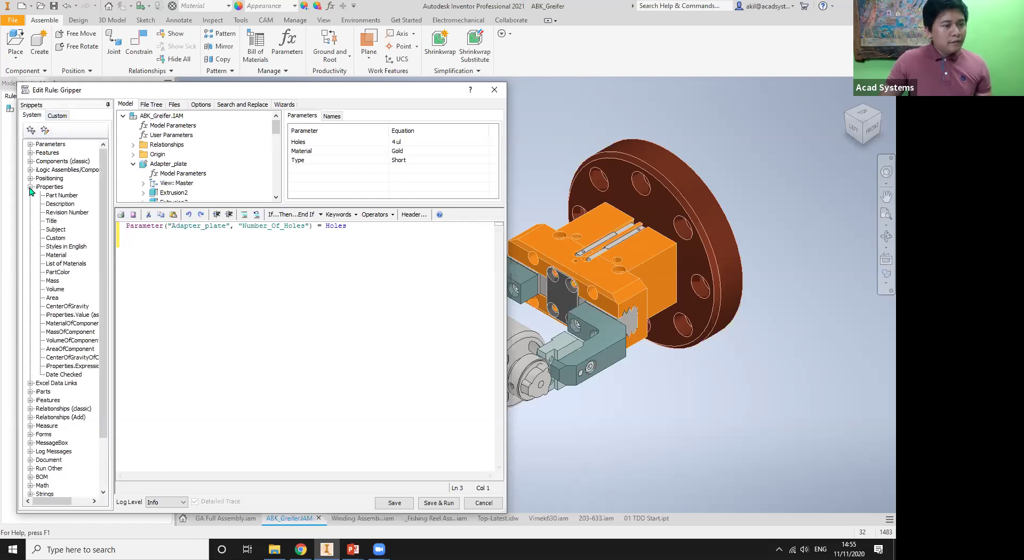
click(62, 324)
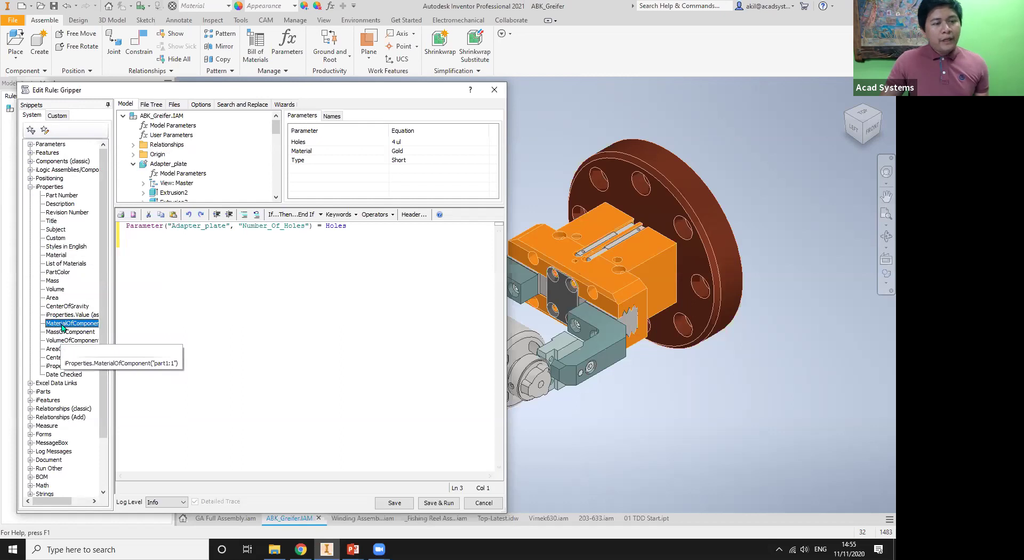
double_click(62, 324)
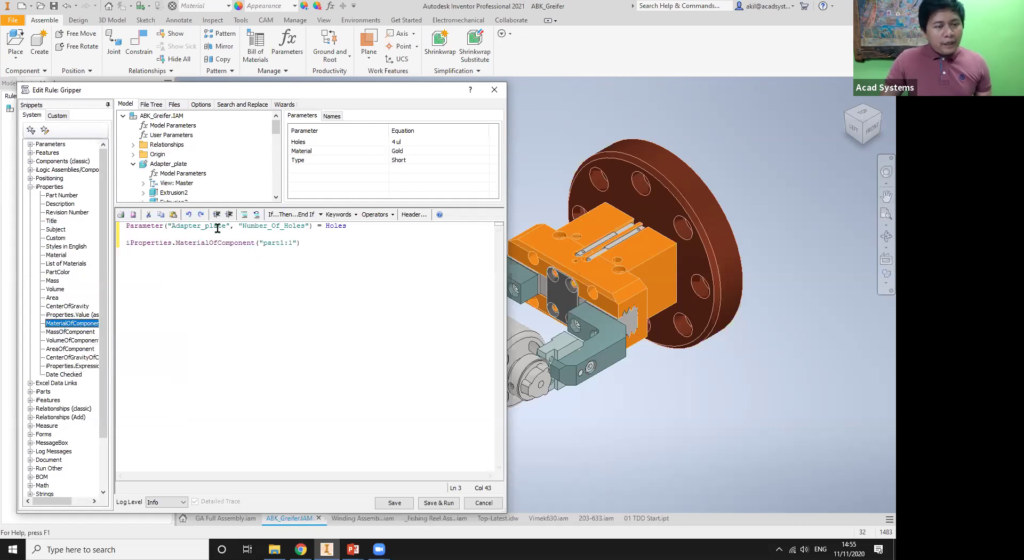
Step: Change the snippet's component name to Adapter_plate and equate its material to the Material user parameter
drag(226, 227, 172, 227)
key(ctrl+c)
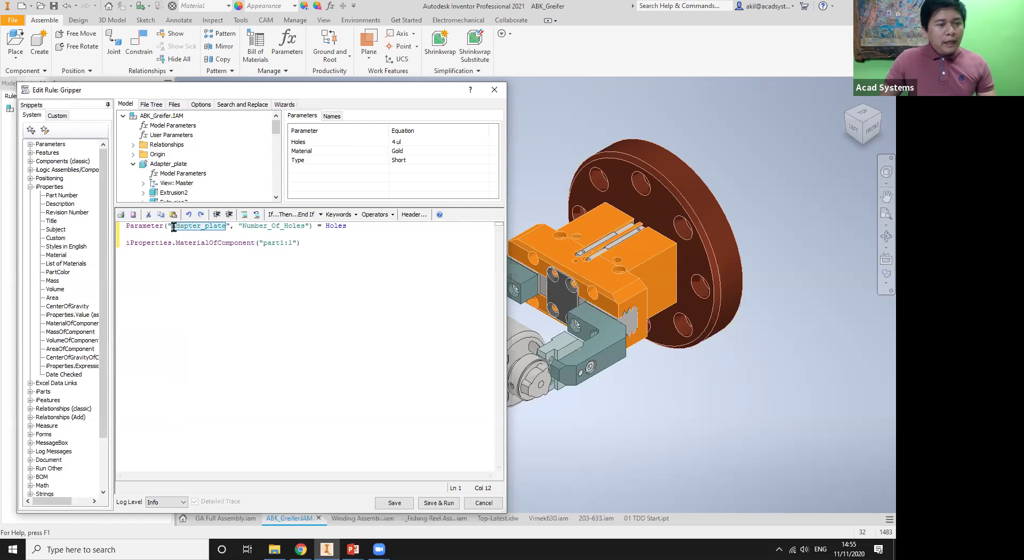
drag(295, 244, 263, 244)
key(ctrl+v)
click(337, 247)
text(=)
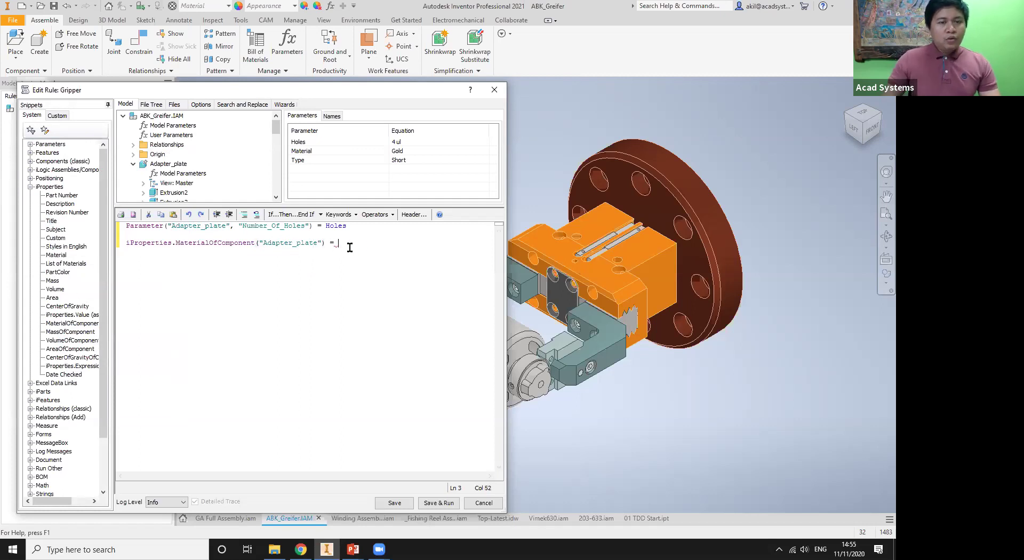
double_click(302, 151)
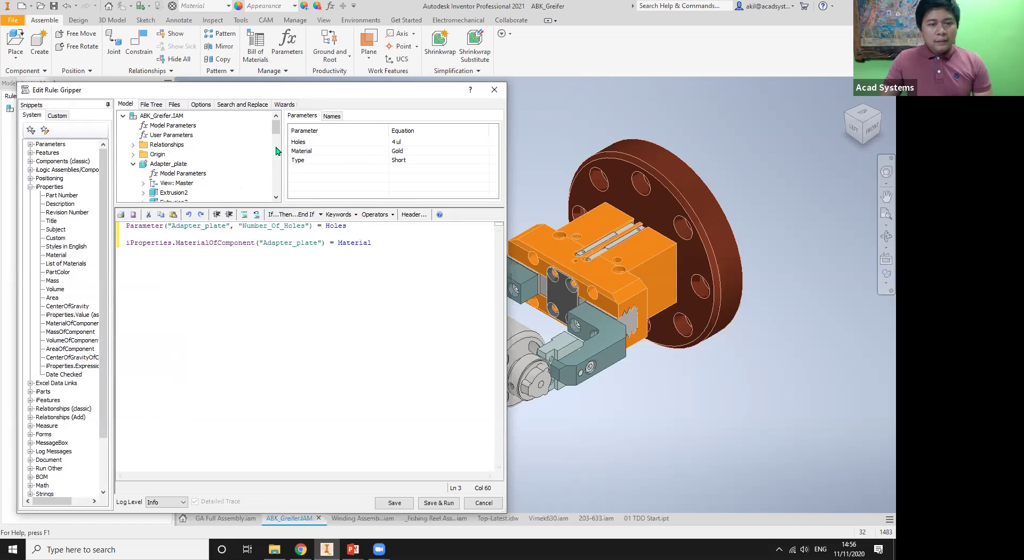
Step: Insert an If...Then...End If block below the material line and select its My_Expression placeholder
mouse_move(305, 159)
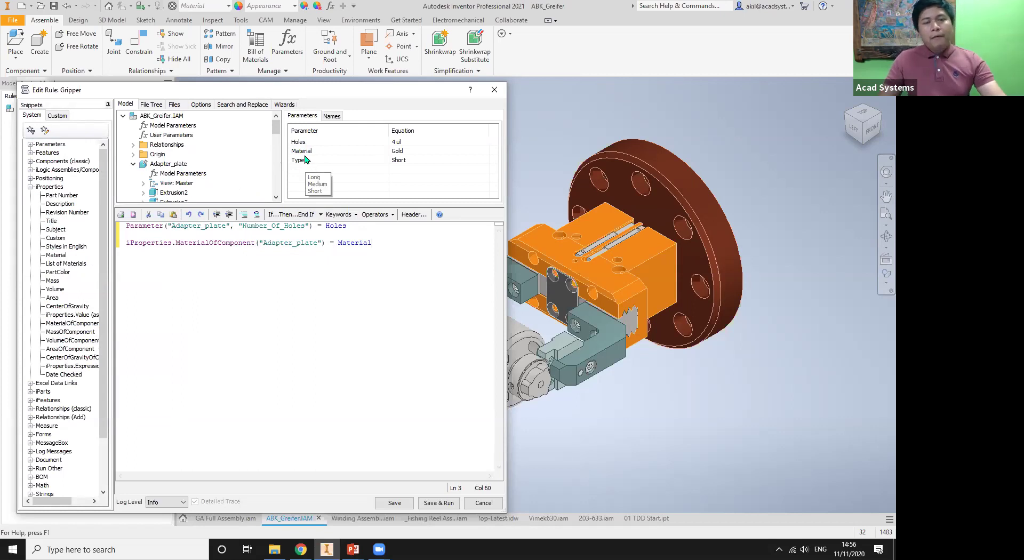
key(Return)
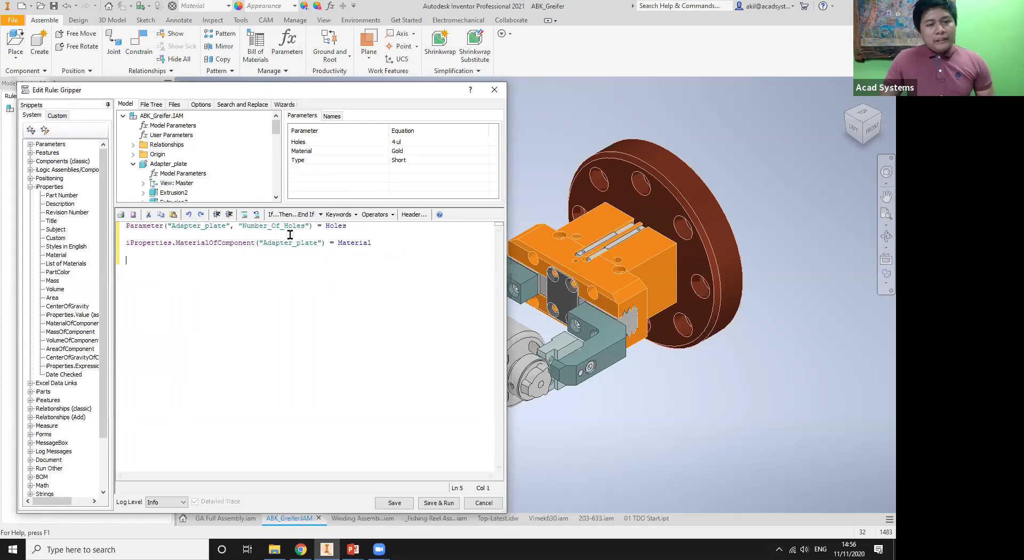
click(285, 214)
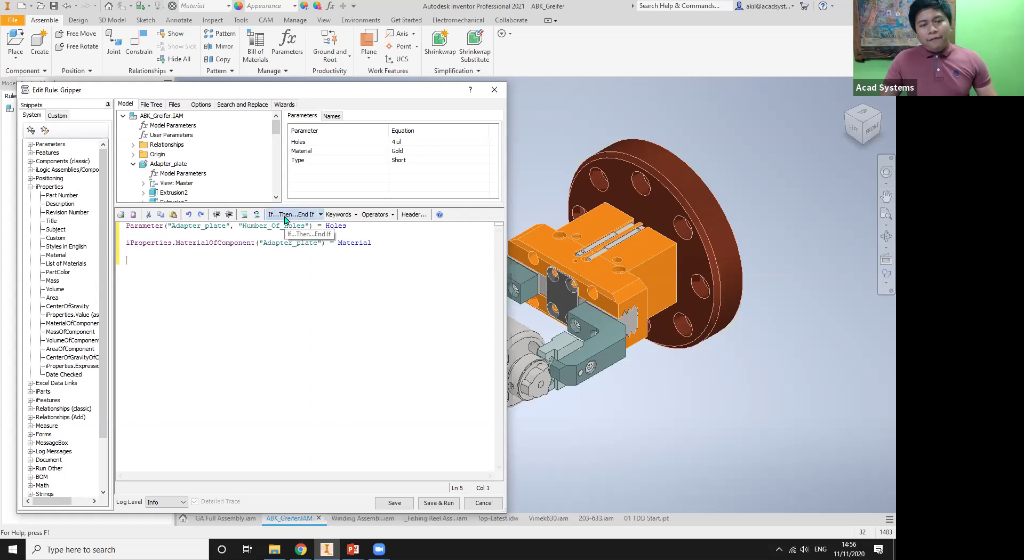
click(180, 270)
double_click(179, 269)
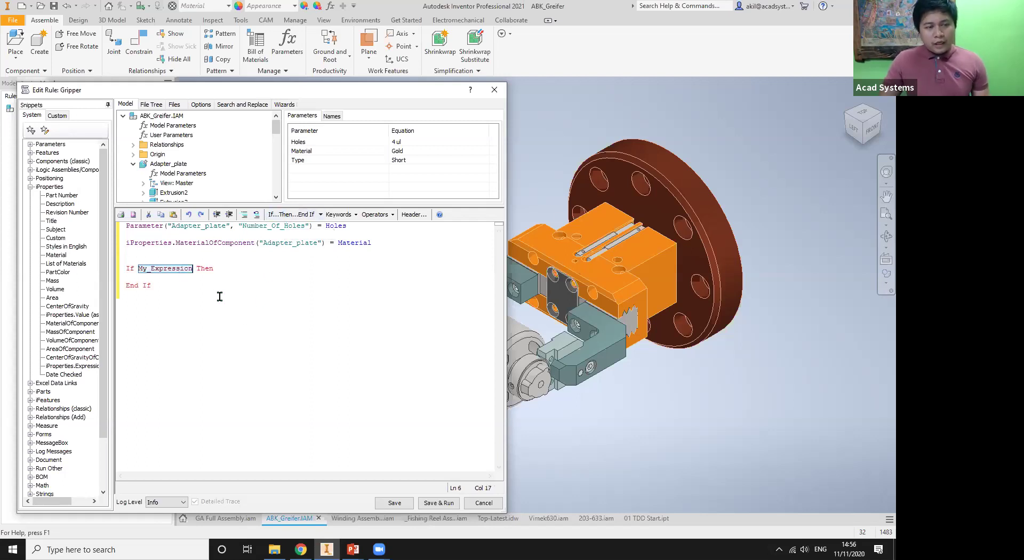
Step: Examine the Holder component's model parameters
click(133, 164)
scroll(277, 131, down, 2)
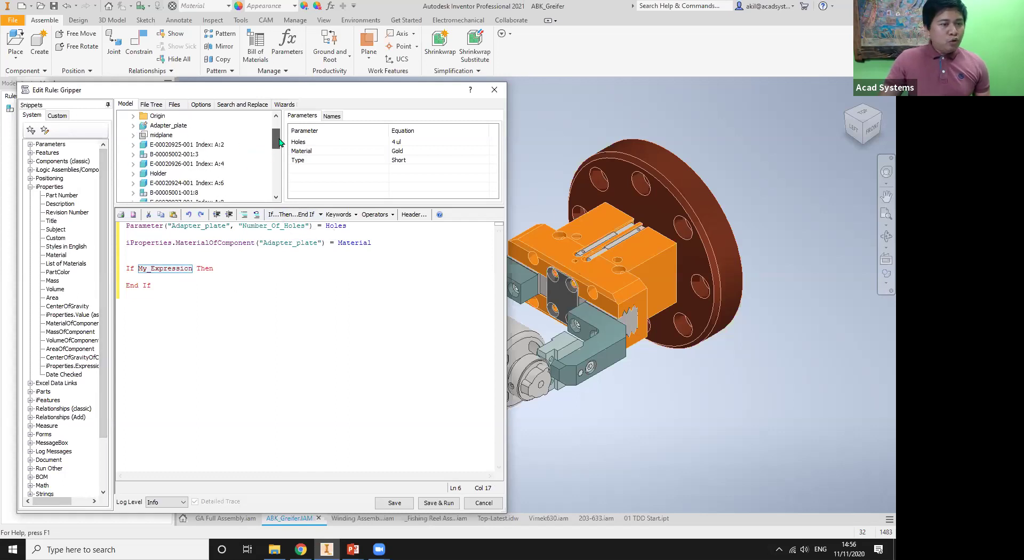
click(133, 154)
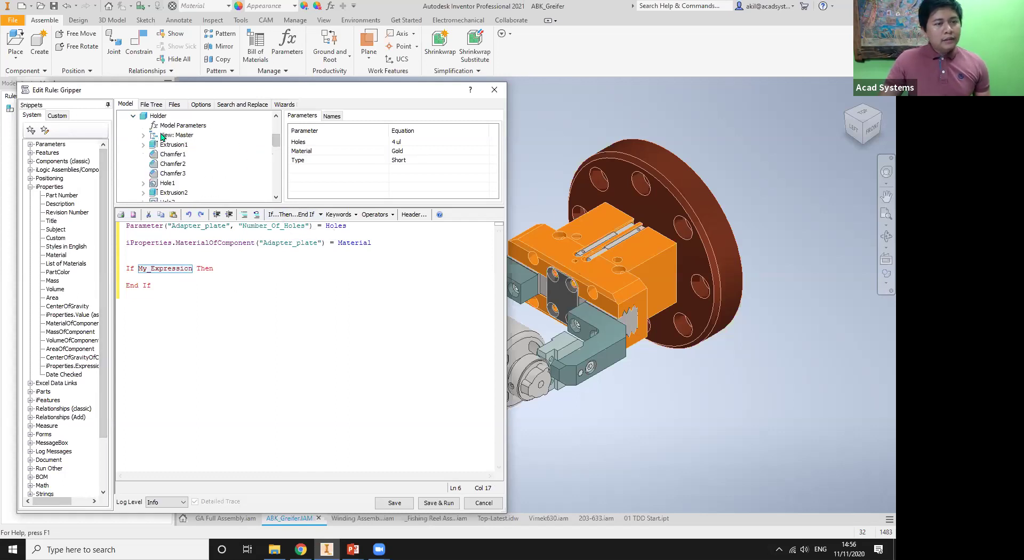
scroll(192, 171, up, 1)
click(187, 156)
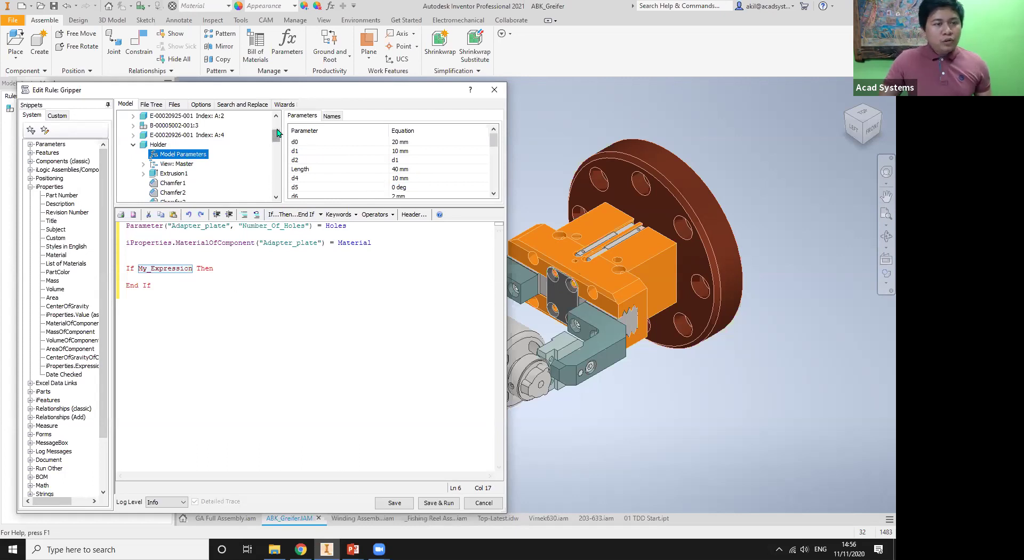
Step: Replace the If block's placeholder with the condition Type = "Short", using the Type user parameter
drag(276, 136, 280, 117)
click(184, 135)
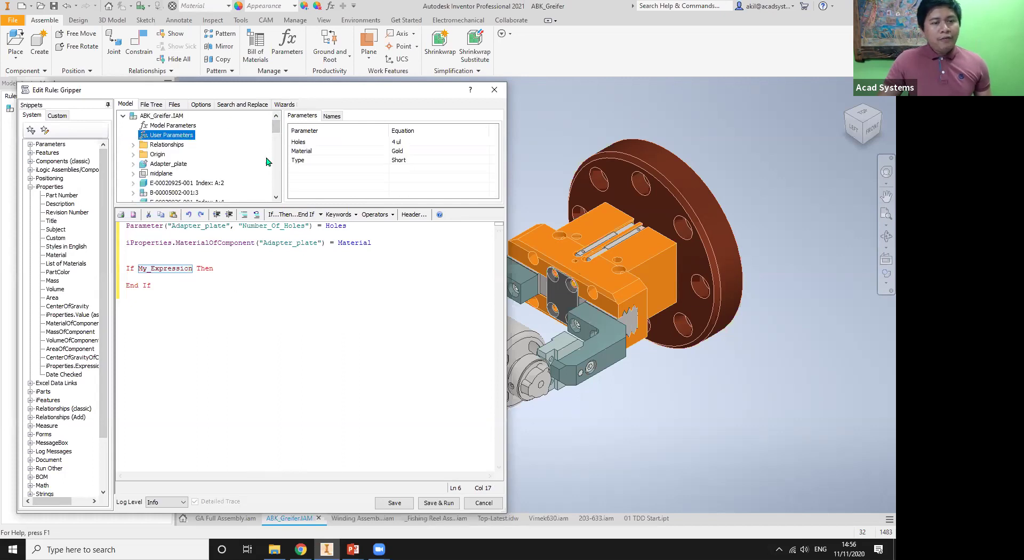
double_click(298, 162)
text(=)
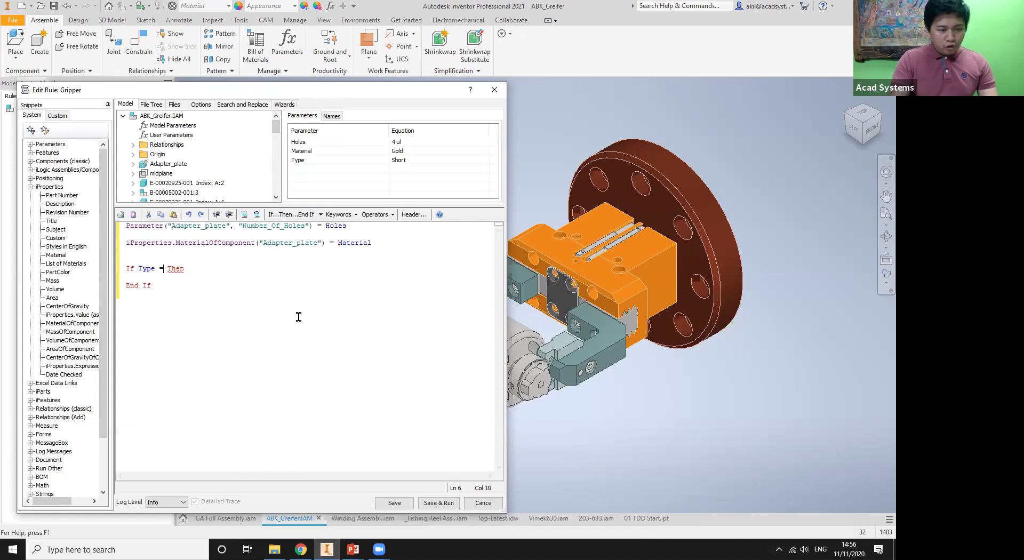
text( ")
text(sh)
key(BackSpace)
key(BackSpace)
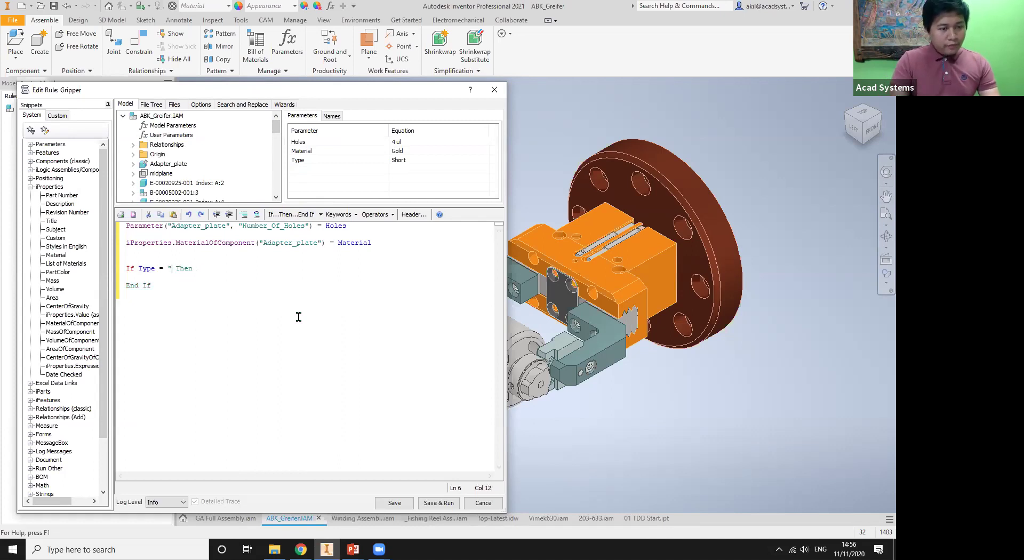
text(Short")
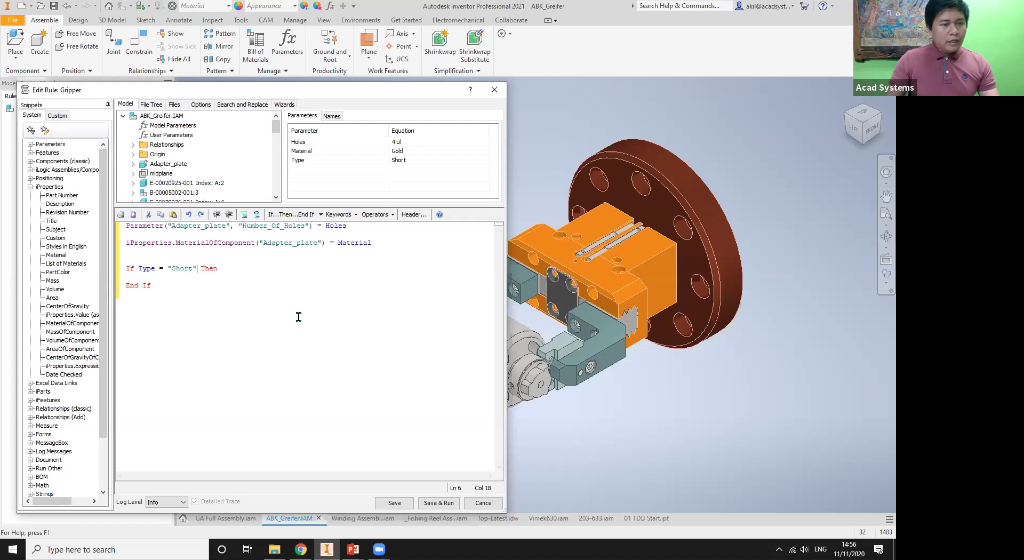
Step: Inside the If block, insert the Holder's Length parameter and set it to 20
key(Return)
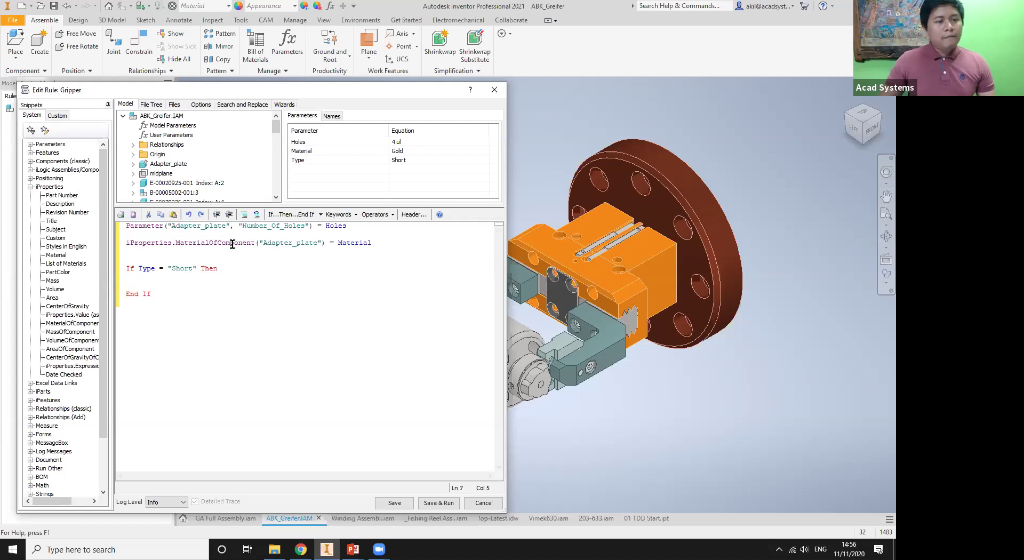
scroll(276, 128, down, 3)
double_click(158, 135)
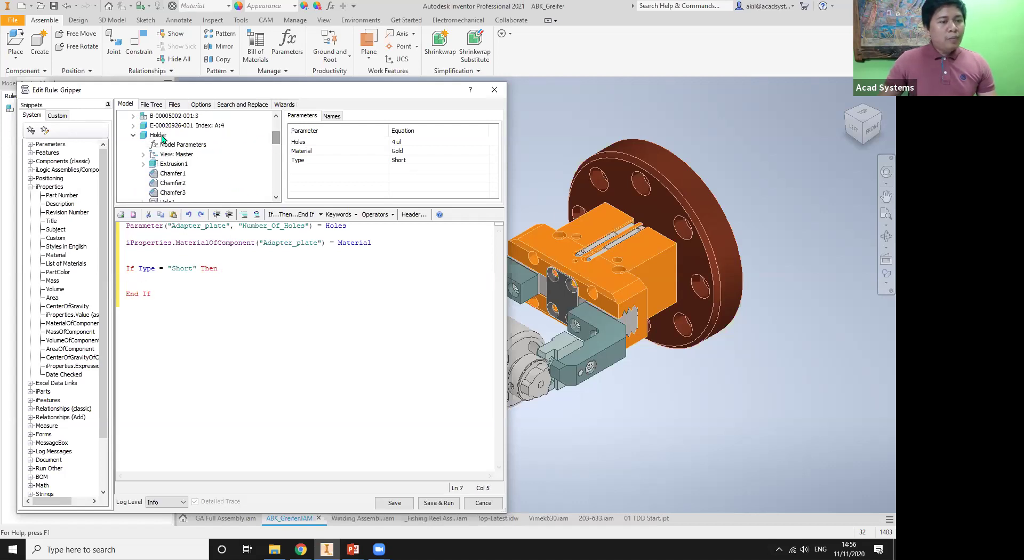
click(176, 145)
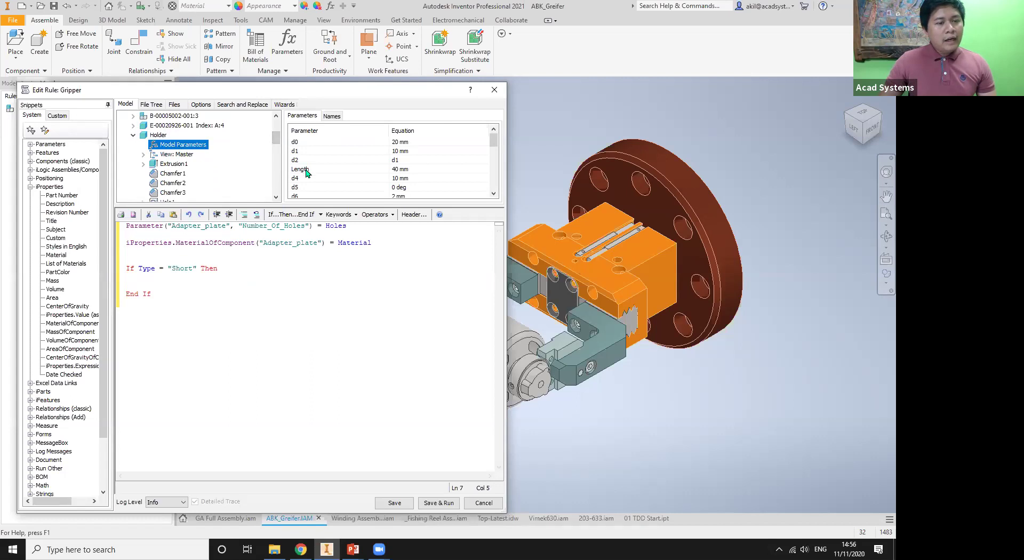
double_click(299, 169)
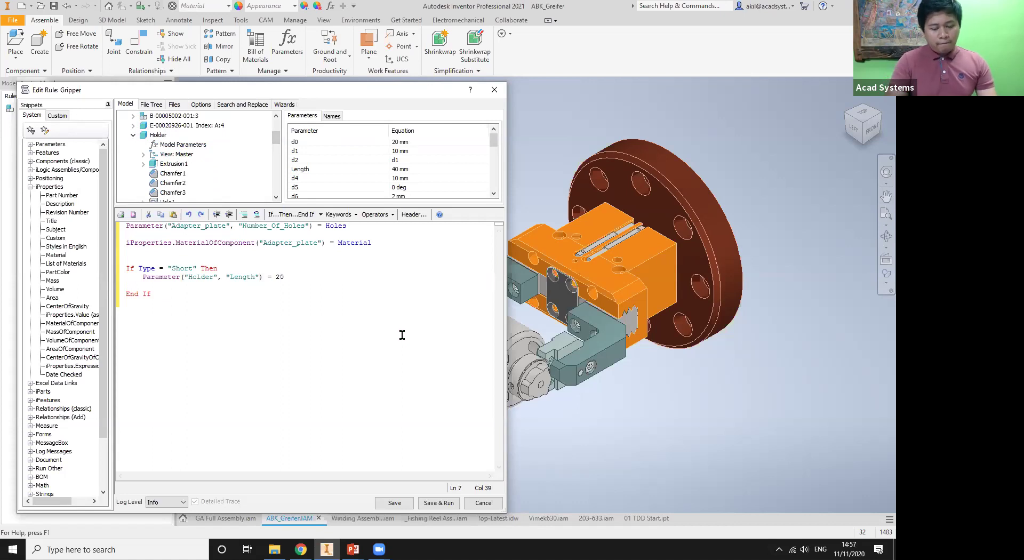
Step: Put the Short branch's Holder length value in quotes as "20" and add blank lines below it
text(= "20)
key(Return)
key(BackSpace)
key(BackSpace)
key(Return)
key(Return)
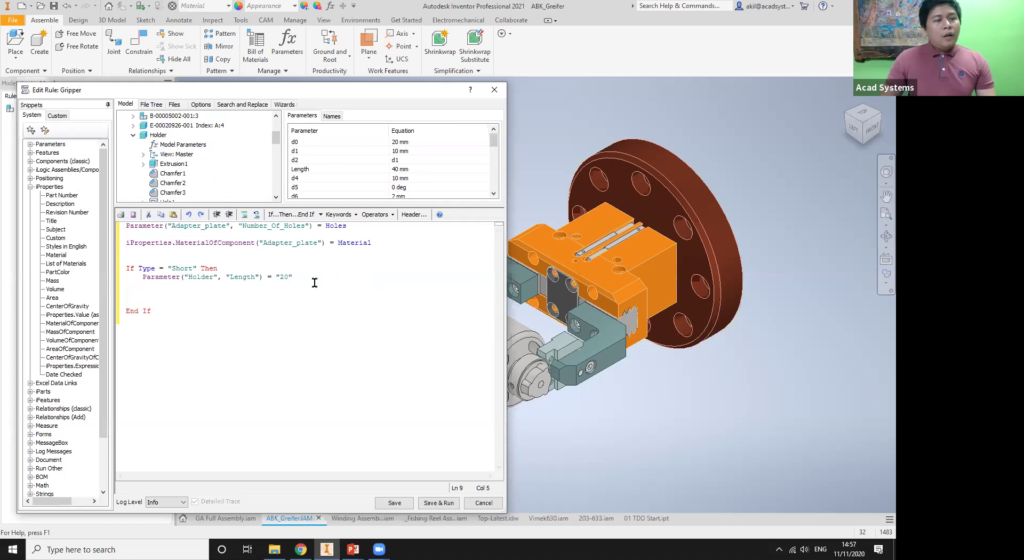
Step: Duplicate the Short branch as an ElseIf branch for Type = "Medium" that sets the Holder's Length to "35"
drag(301, 277, 121, 265)
key(ctrl+c)
click(131, 295)
key(ctrl+v)
click(126, 295)
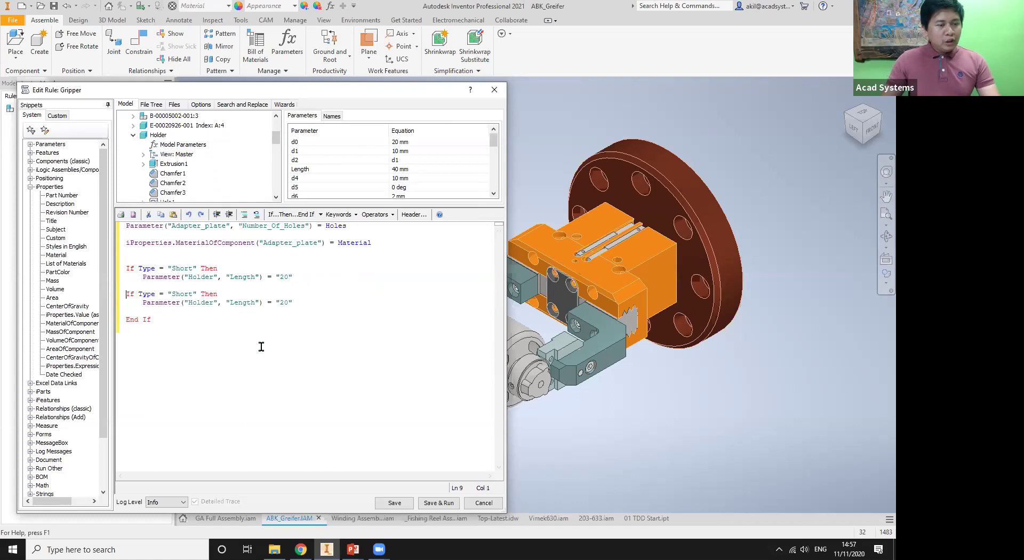
text(Else)
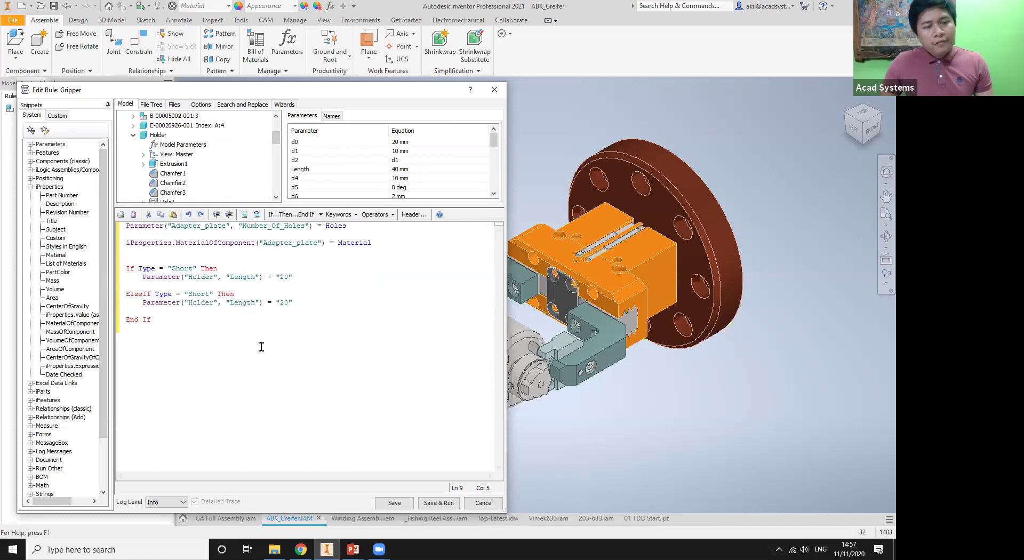
double_click(198, 294)
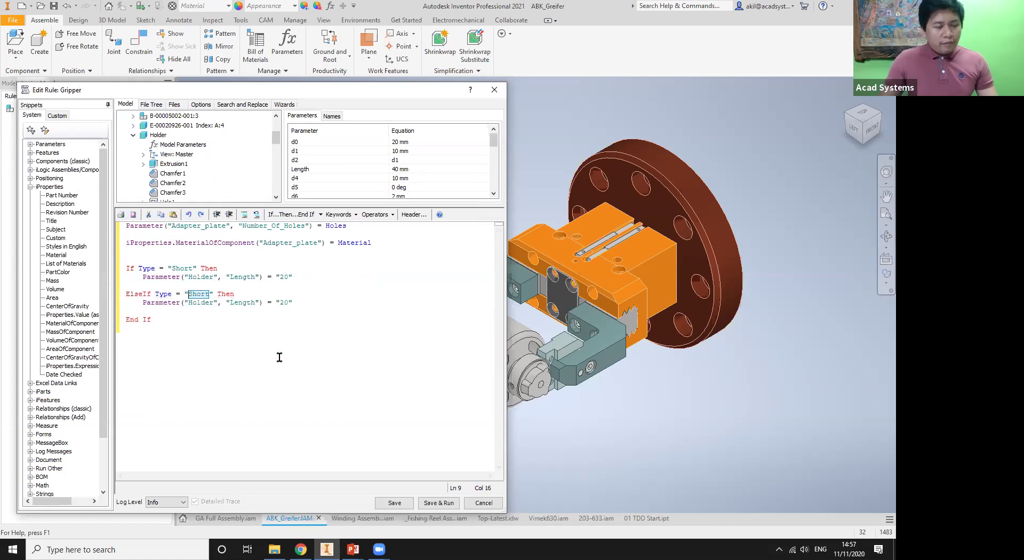
text(Medium)
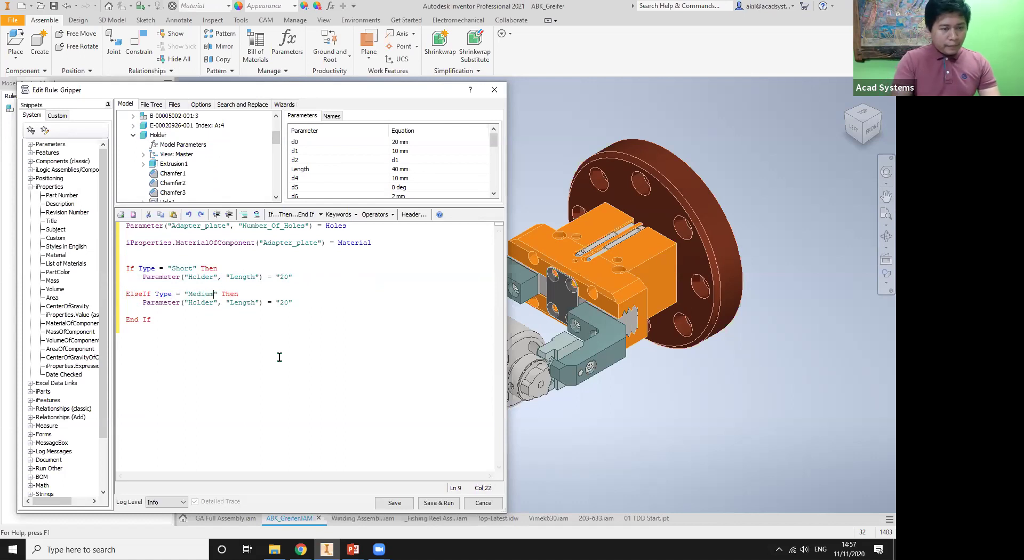
double_click(283, 303)
text(35)
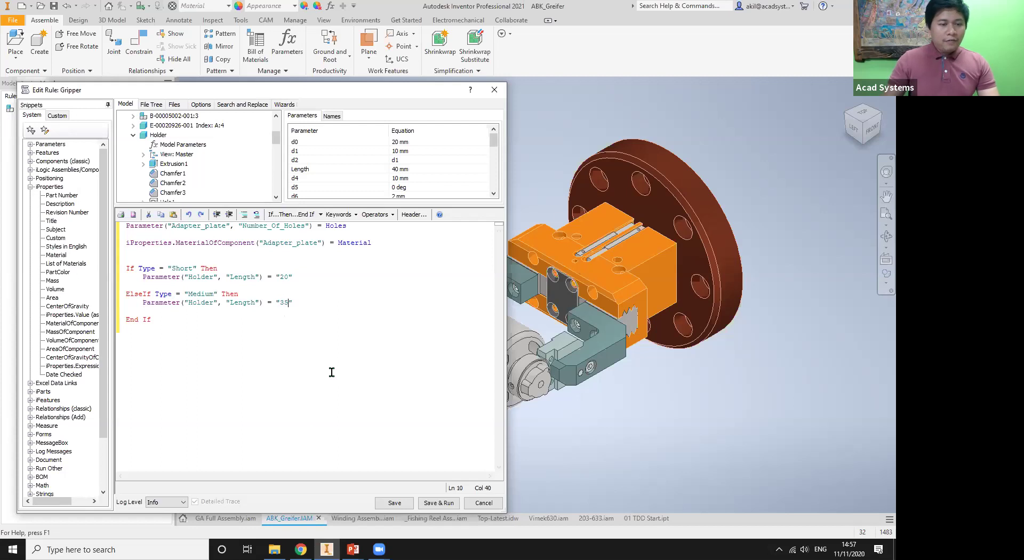
Step: Add an ElseIf branch for Type = "Long" with the Holder's Length set to "50", and save and run the rule
drag(312, 303, 126, 294)
click(320, 303)
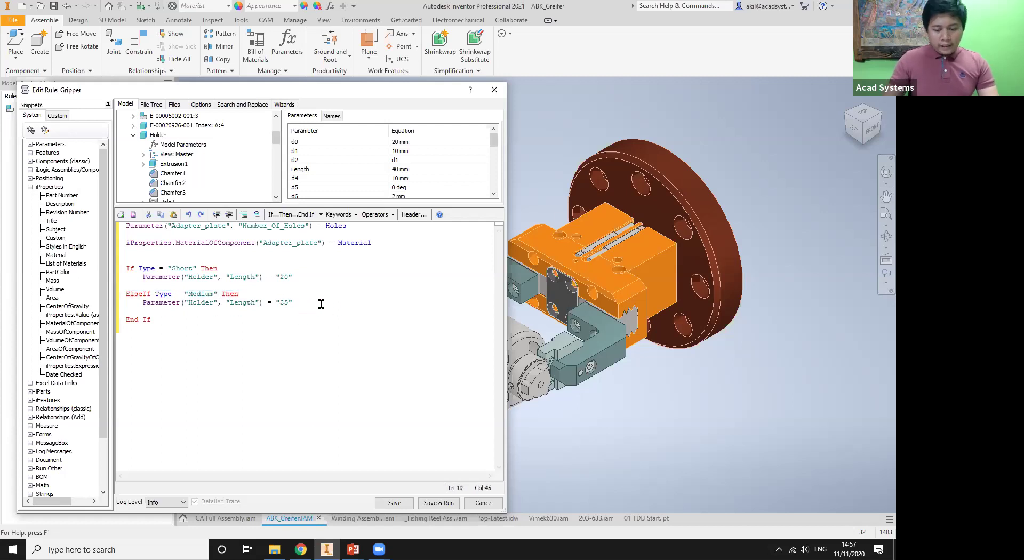
key(Return)
key(Return)
key(ctrl+v)
drag(213, 319, 190, 322)
text(Long)
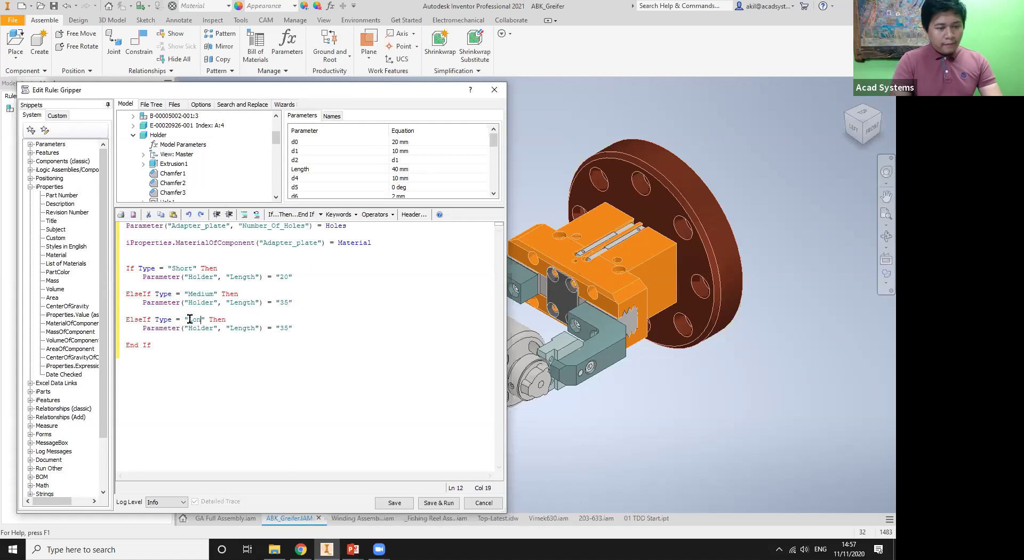
drag(289, 328, 280, 328)
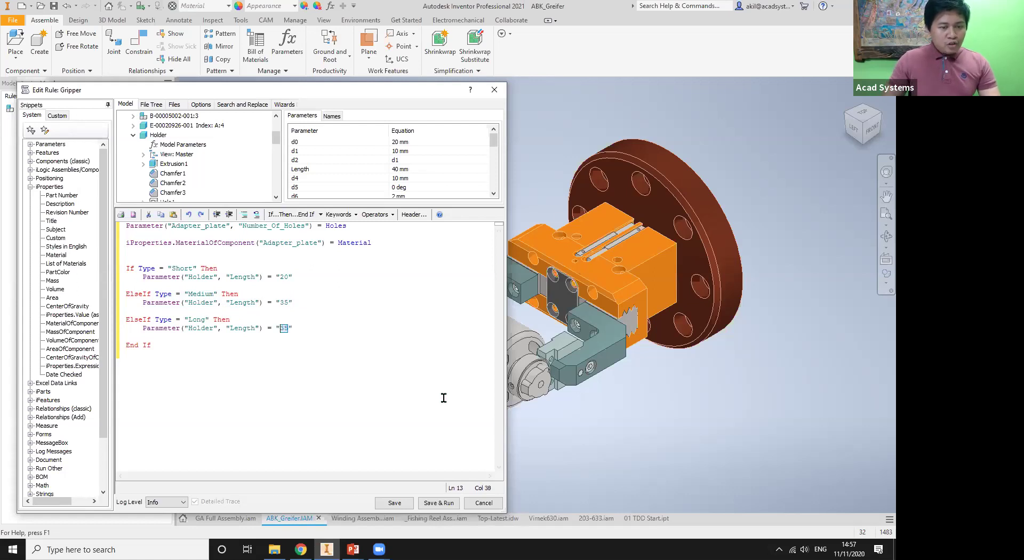
text(50)
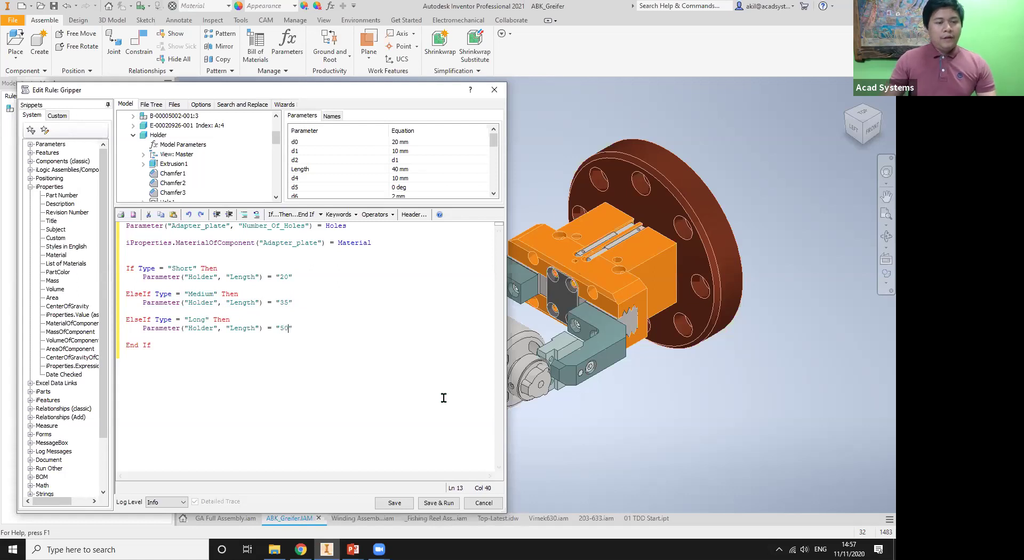
click(409, 388)
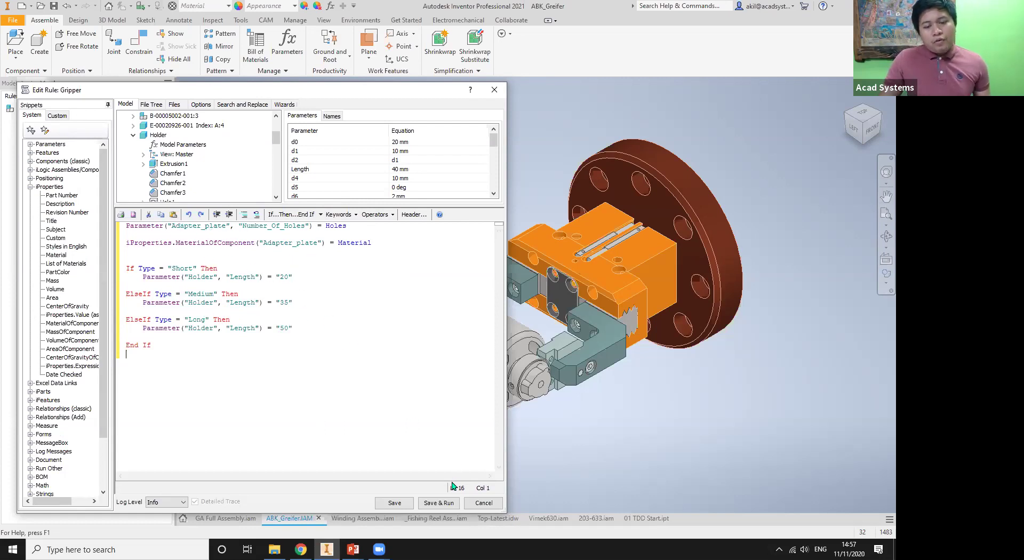
click(446, 505)
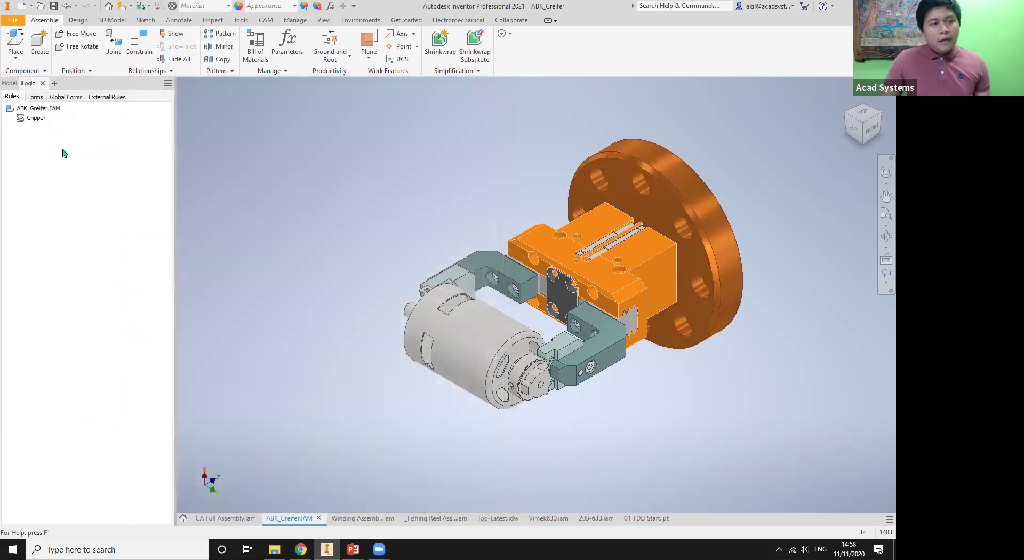
Step: Open the Gripper form for editing and add a group below the Hub parameter
click(38, 99)
right_click(62, 117)
click(80, 122)
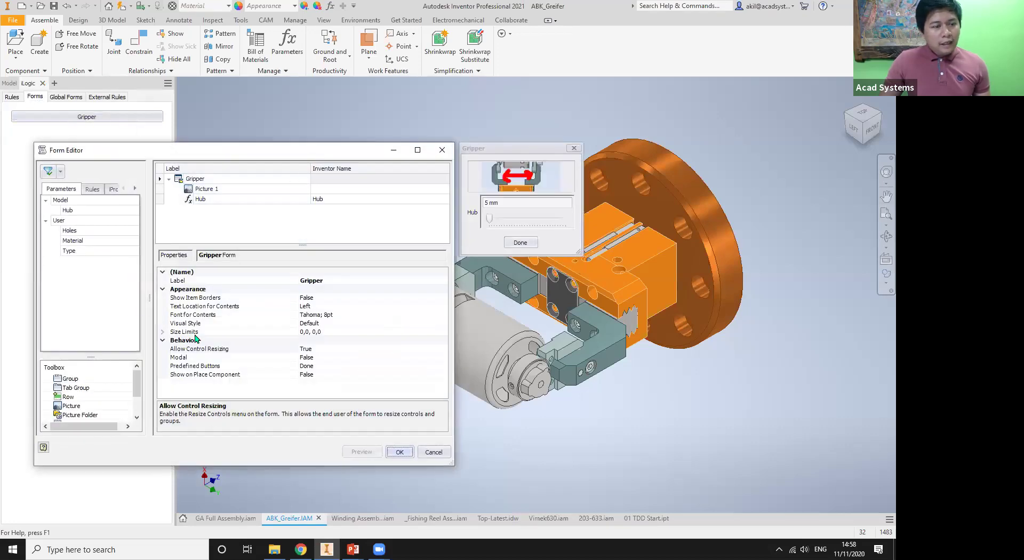
click(69, 231)
shift+click(72, 248)
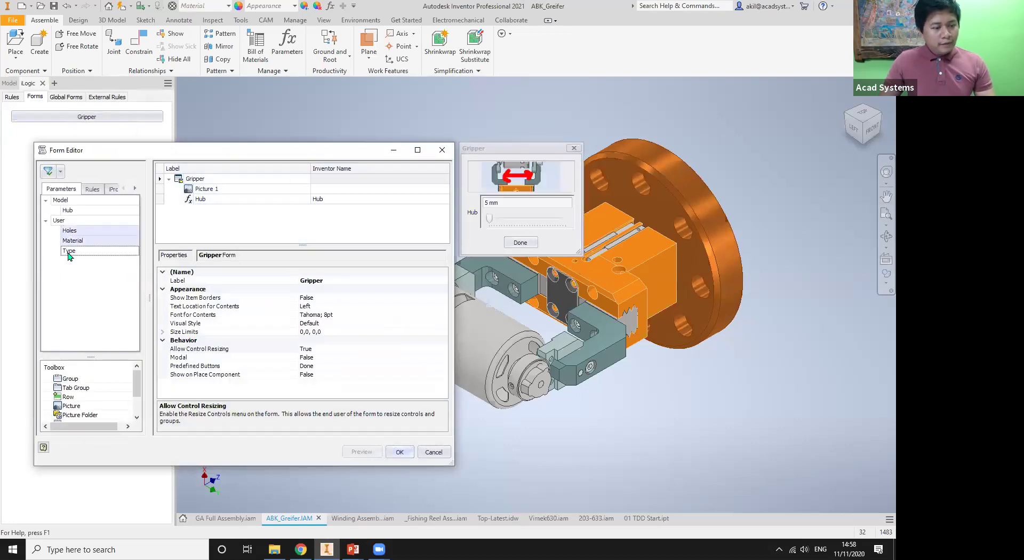
drag(73, 241, 94, 232)
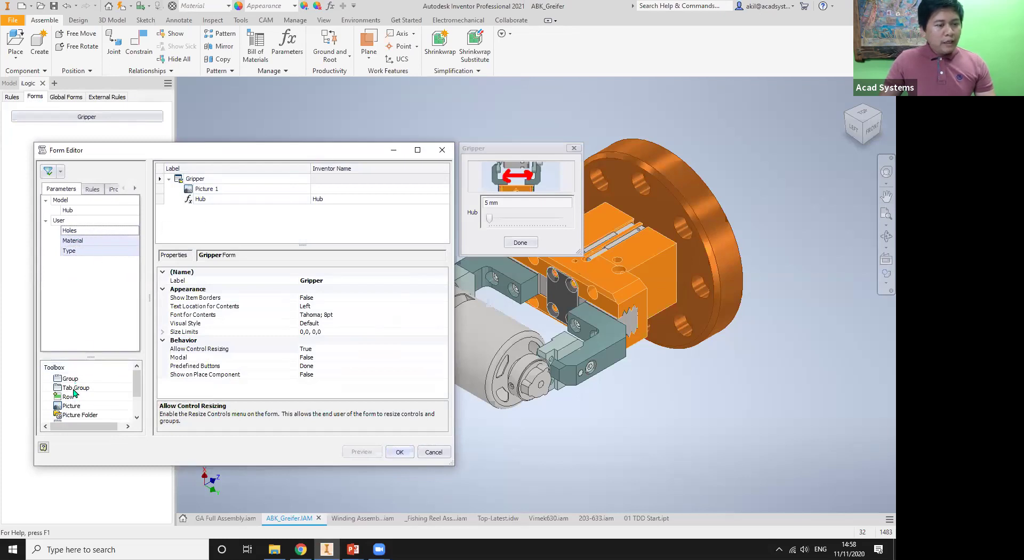
drag(71, 378, 205, 220)
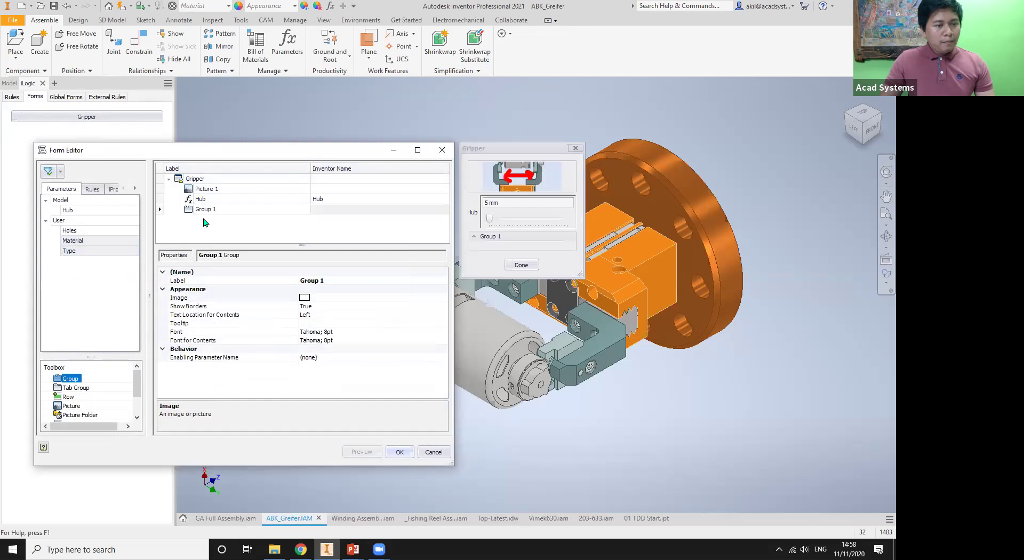
Step: Place the Holes, Material and Type user parameters inside Group 1 and accept the form changes
ctrl+click(70, 231)
drag(71, 230, 211, 220)
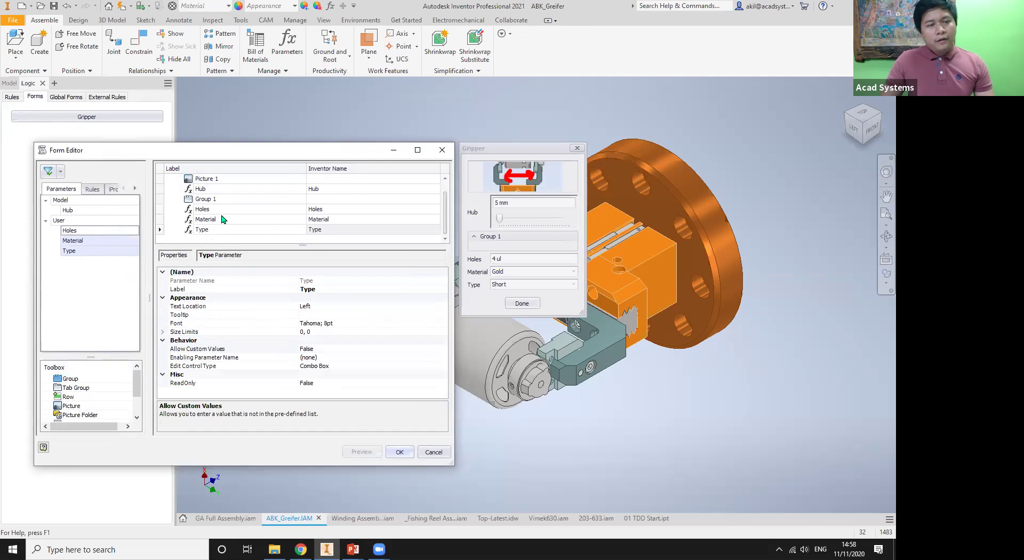
click(206, 209)
mouse_move(204, 209)
mouse_down()
mouse_move(213, 200)
mouse_move(186, 215)
mouse_move(206, 200)
mouse_move(204, 213)
mouse_move(216, 207)
mouse_move(193, 231)
mouse_move(220, 201)
mouse_up()
click(206, 220)
click(196, 230)
click(196, 221)
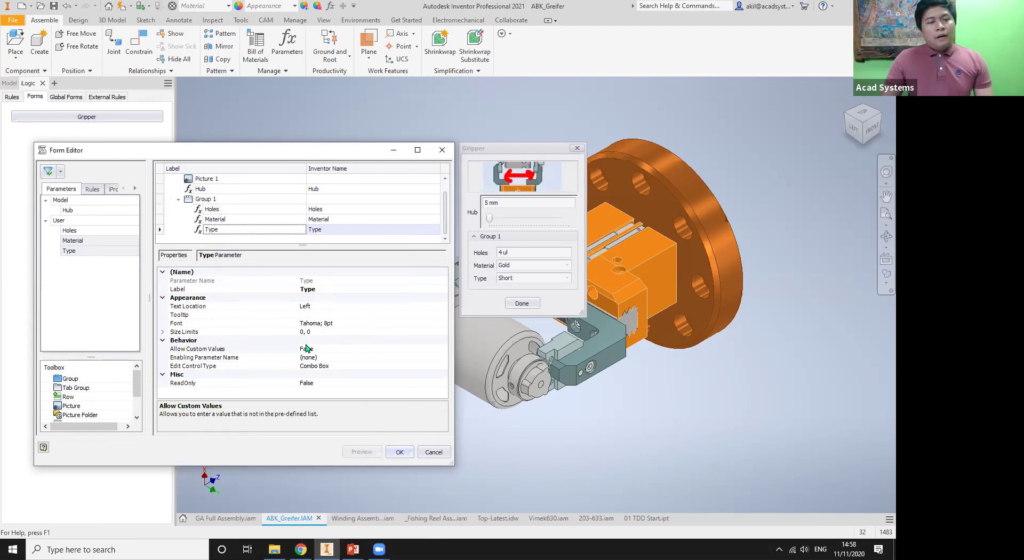
click(399, 453)
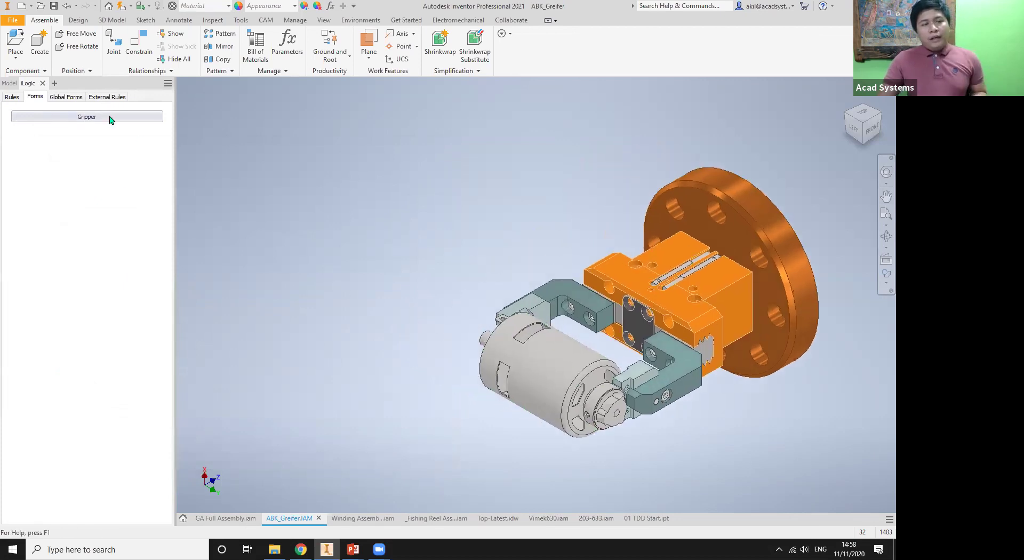
Step: Open the Gripper form and set Holes to 8
click(107, 115)
drag(305, 129, 313, 143)
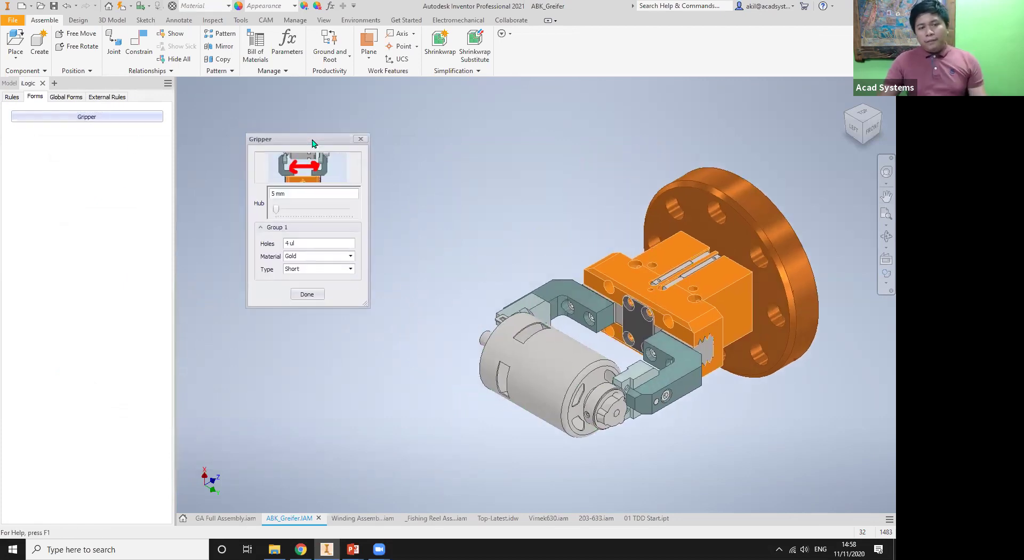
drag(298, 244, 286, 243)
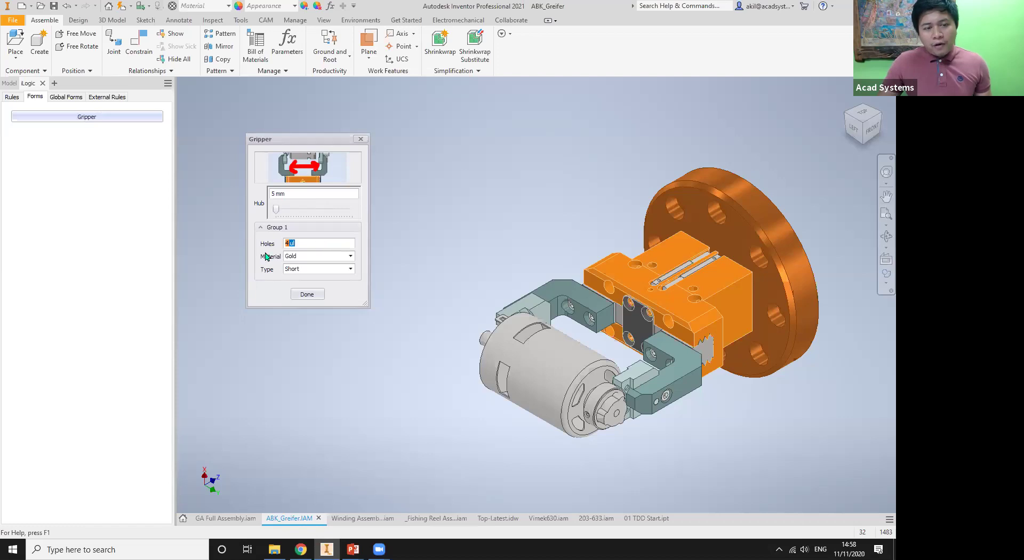
text(8)
key(Return)
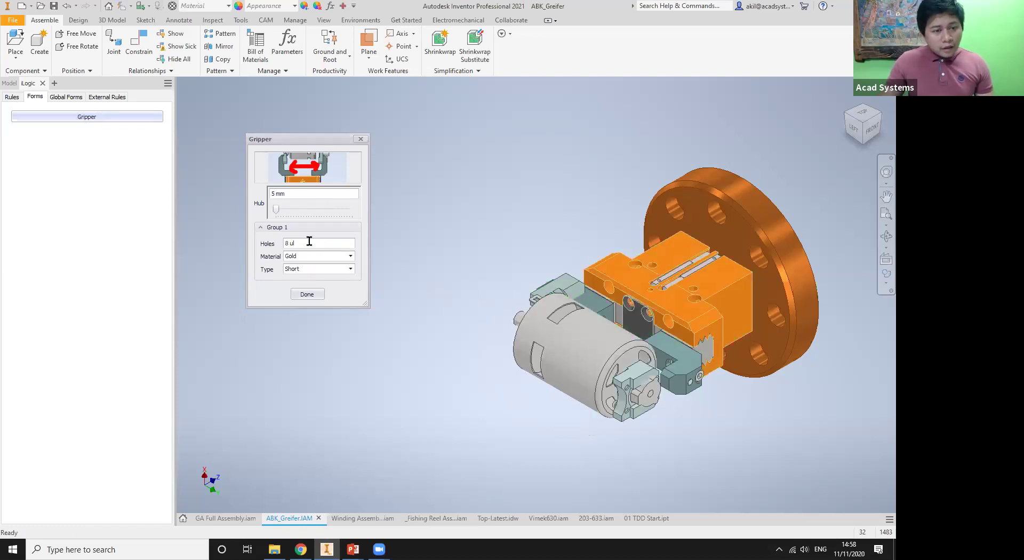
Step: Try another Type option in the Gripper form, settle on Long, and set Hub to 10 mm
click(351, 268)
click(327, 286)
click(351, 269)
click(320, 276)
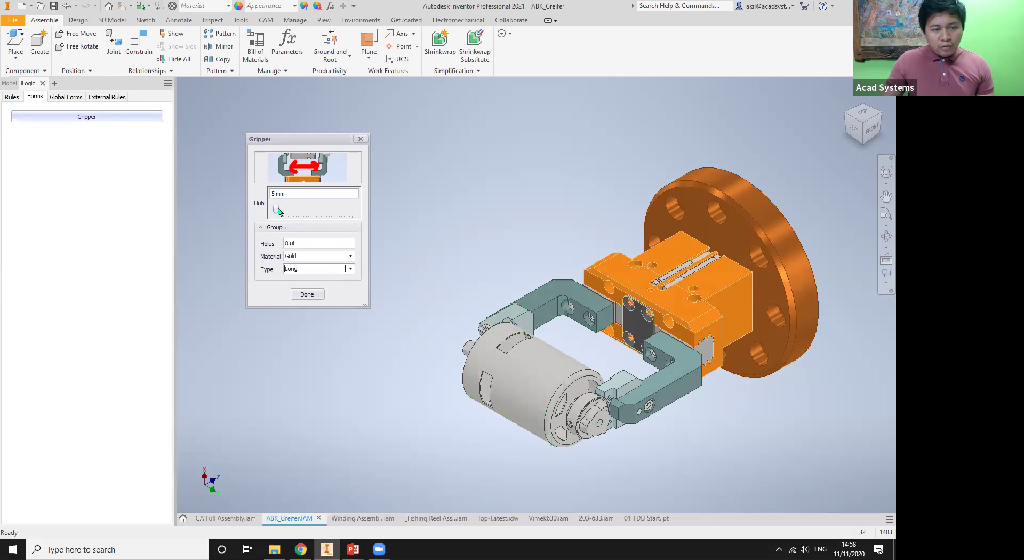
drag(279, 211, 262, 245)
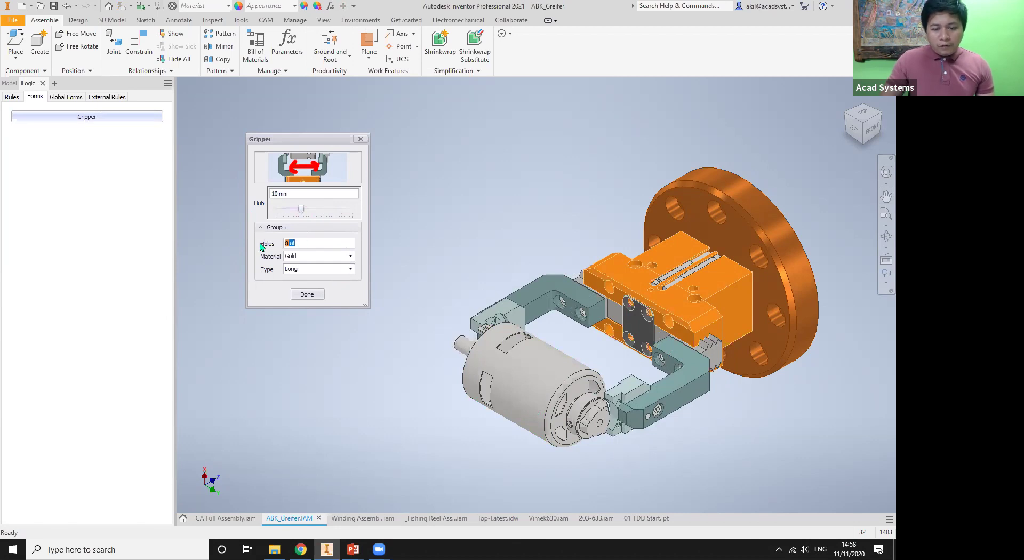
Step: Set Holes to 4 in the Gripper form and inspect the adapter plate
text(4)
key(Return)
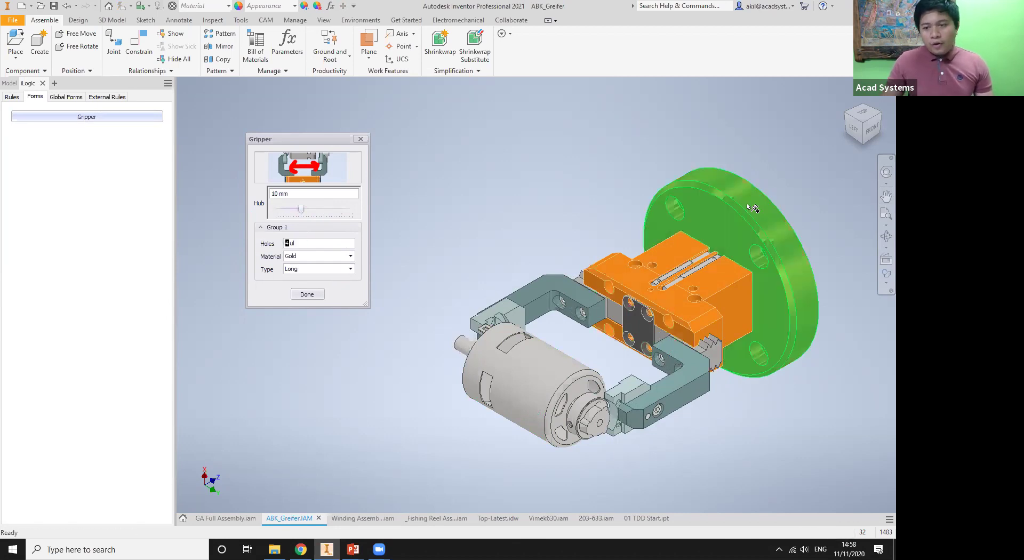
scroll(789, 289, down, 4)
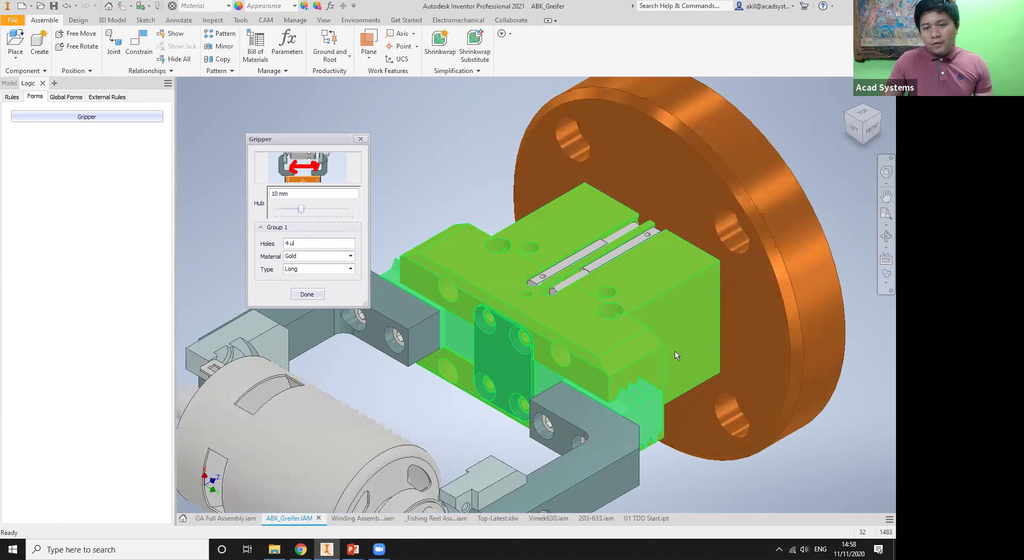
scroll(675, 352, up, 3)
Step: Try the Silver material for the adapter plate, set it to Copper, and close the Gripper form
click(350, 256)
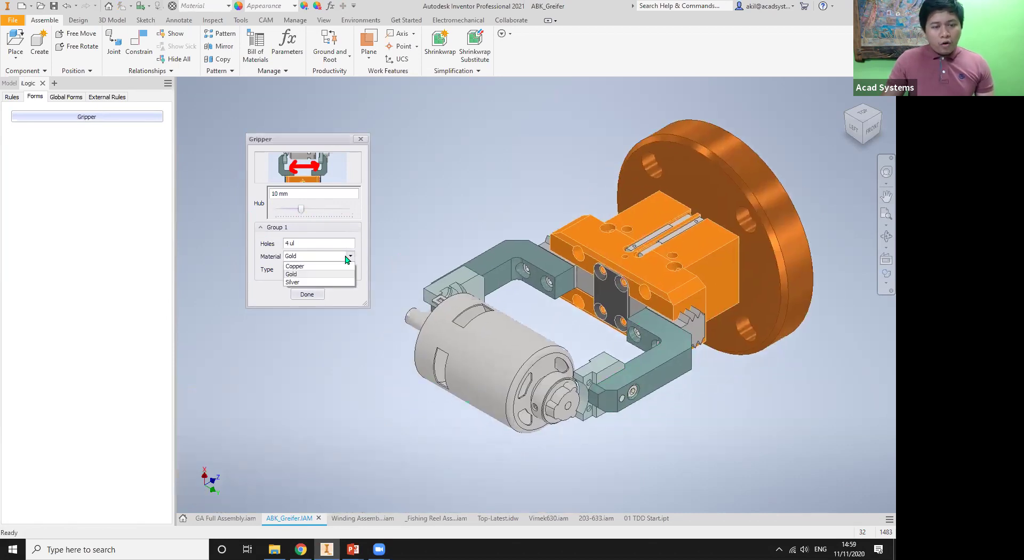
click(326, 282)
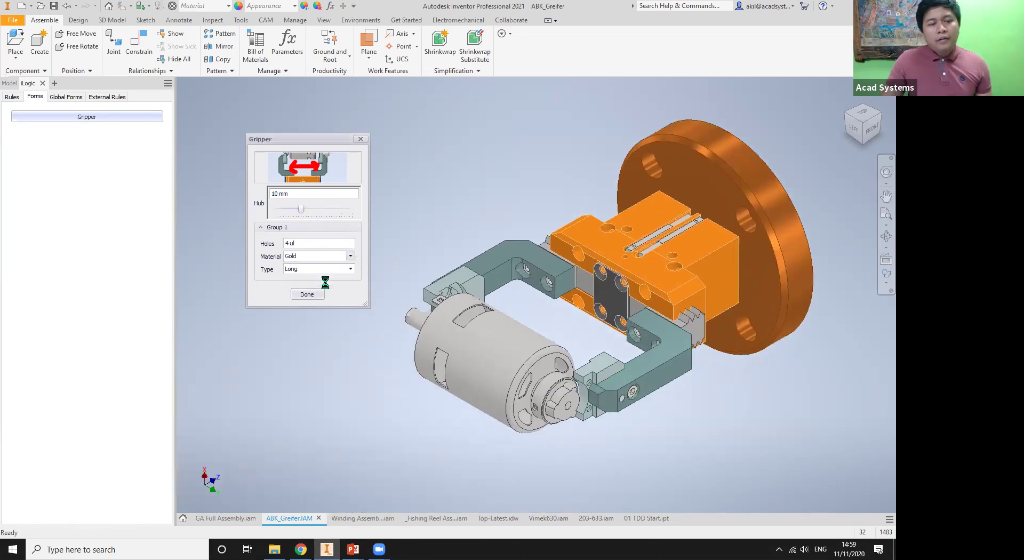
click(332, 257)
click(329, 266)
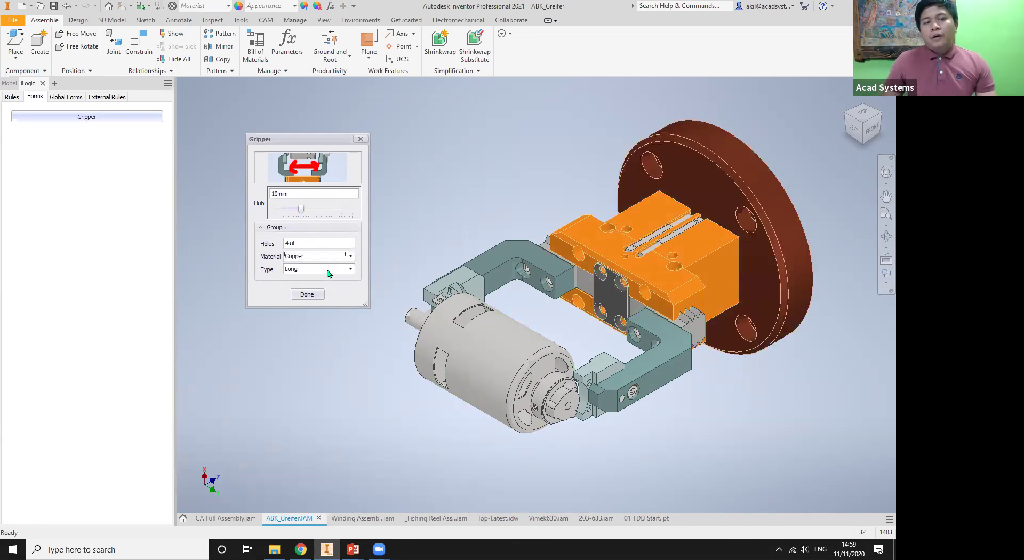
click(361, 139)
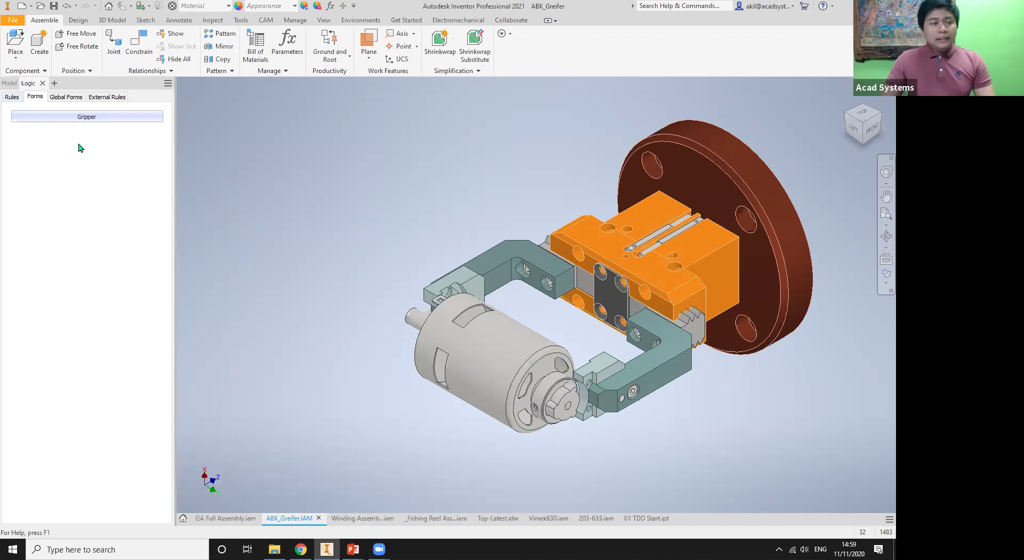
Step: Reopen the Gripper rule to review its code, collapse the iProperties snippets, and close the rule editor
click(12, 98)
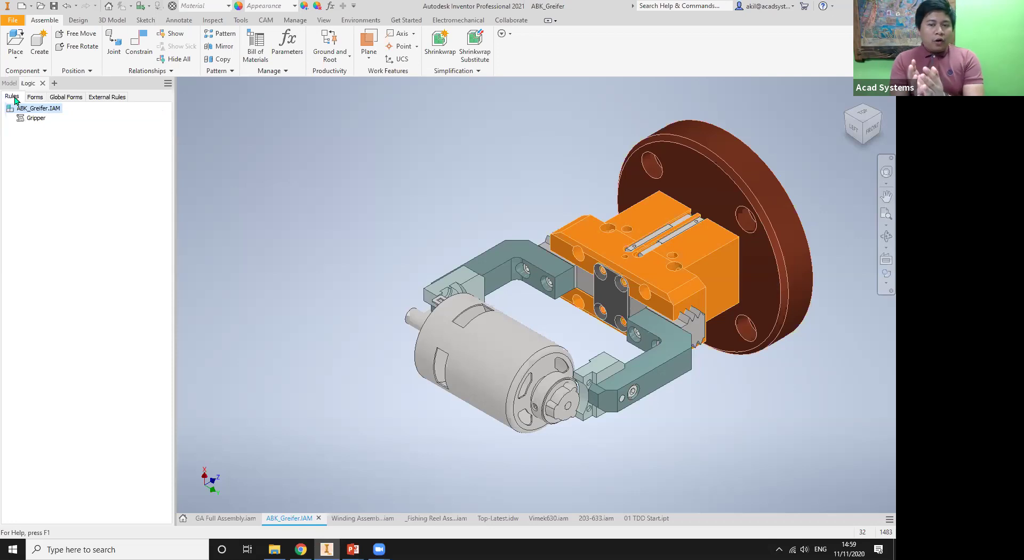
right_click(38, 118)
click(68, 137)
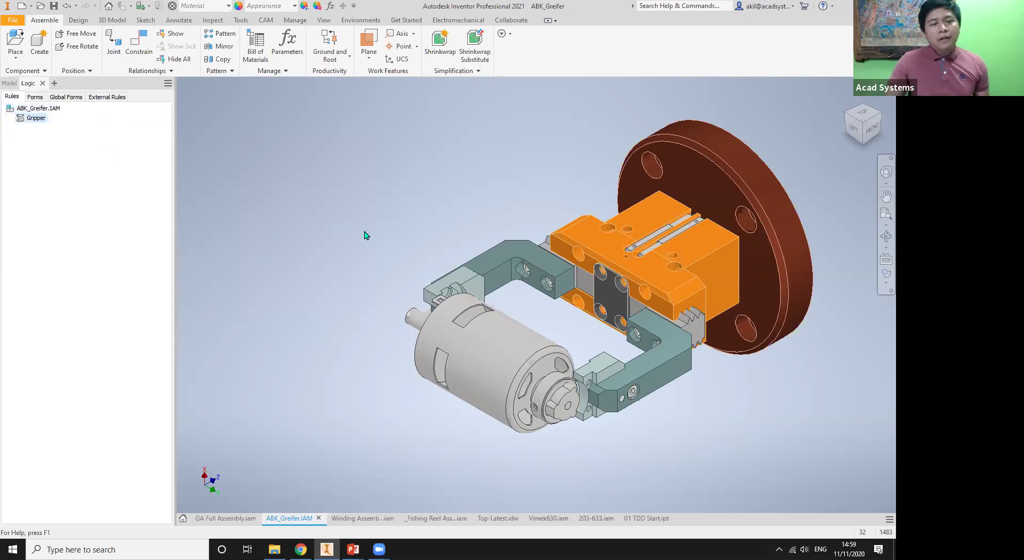
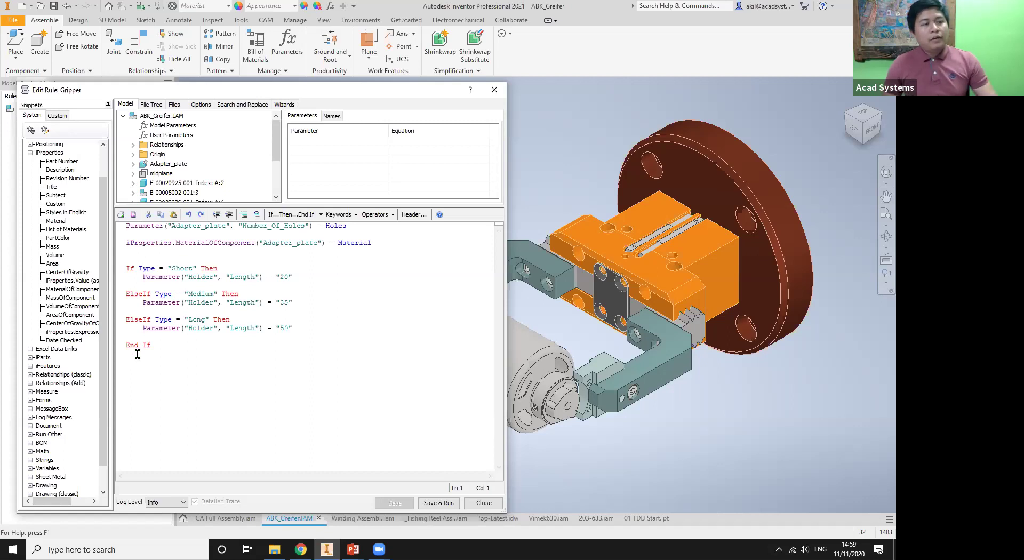
click(30, 153)
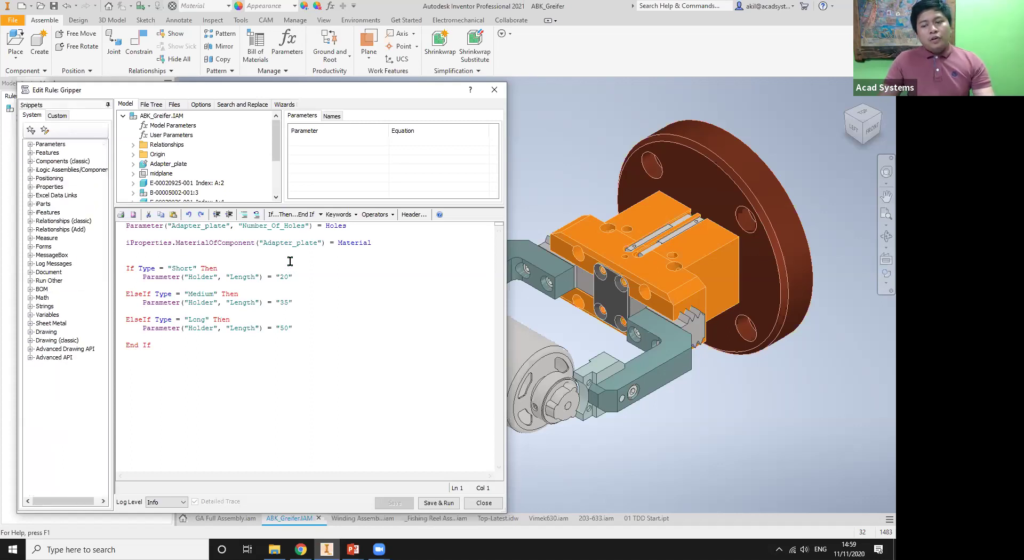
click(494, 89)
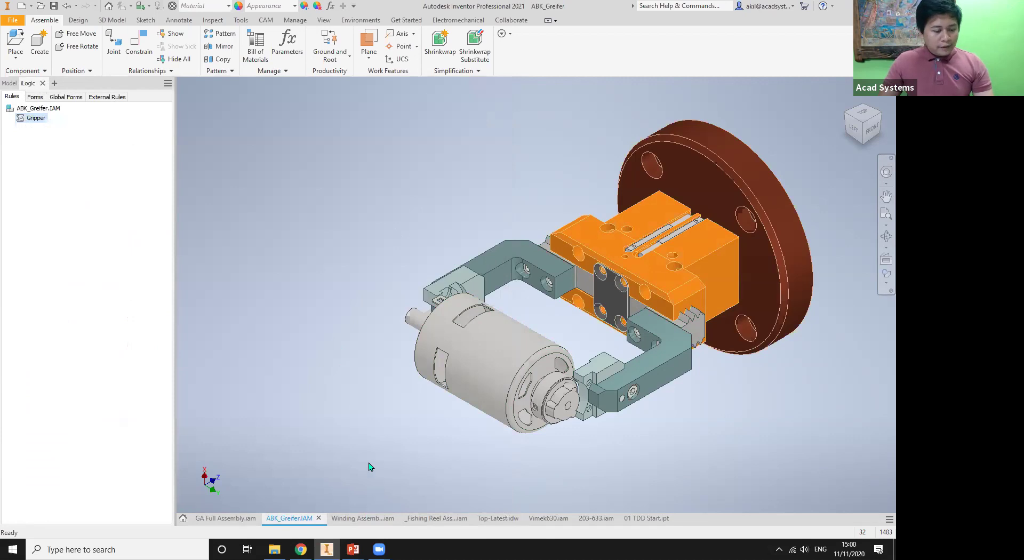
key(alt)
key(alt)
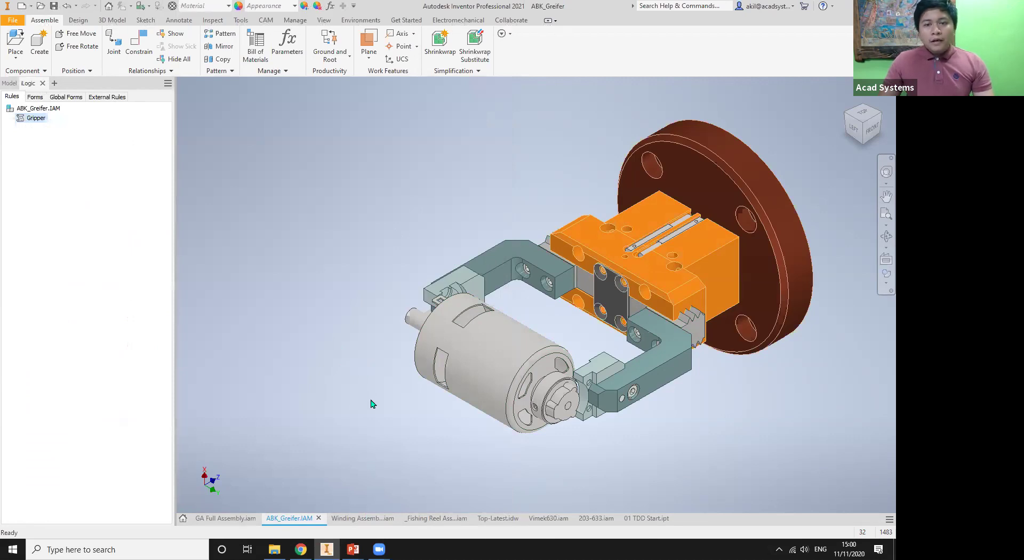
middle_drag(371, 400, 334, 401)
middle_click(334, 401)
middle_click(333, 401)
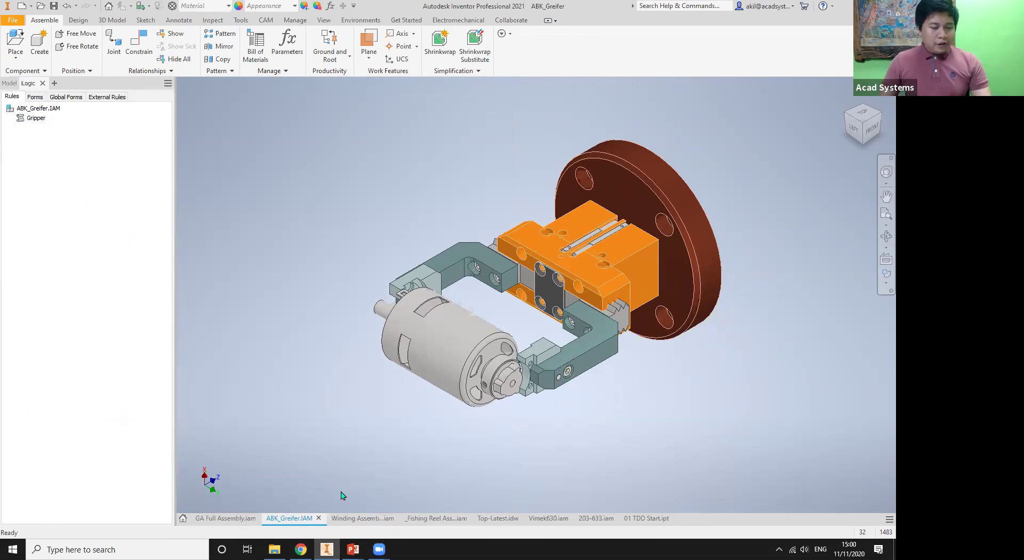
key(alt+Tab)
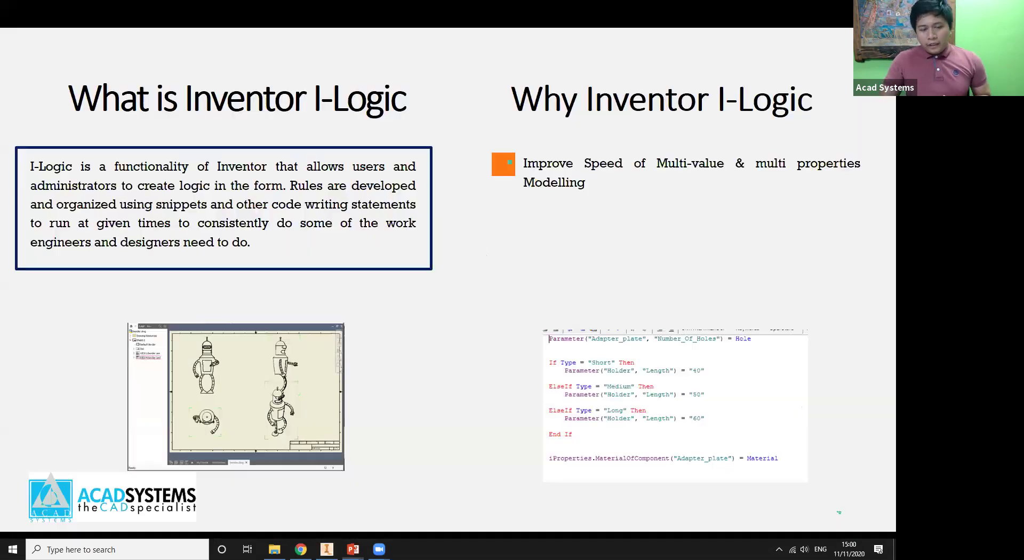
key(Right)
key(Right)
key(Right)
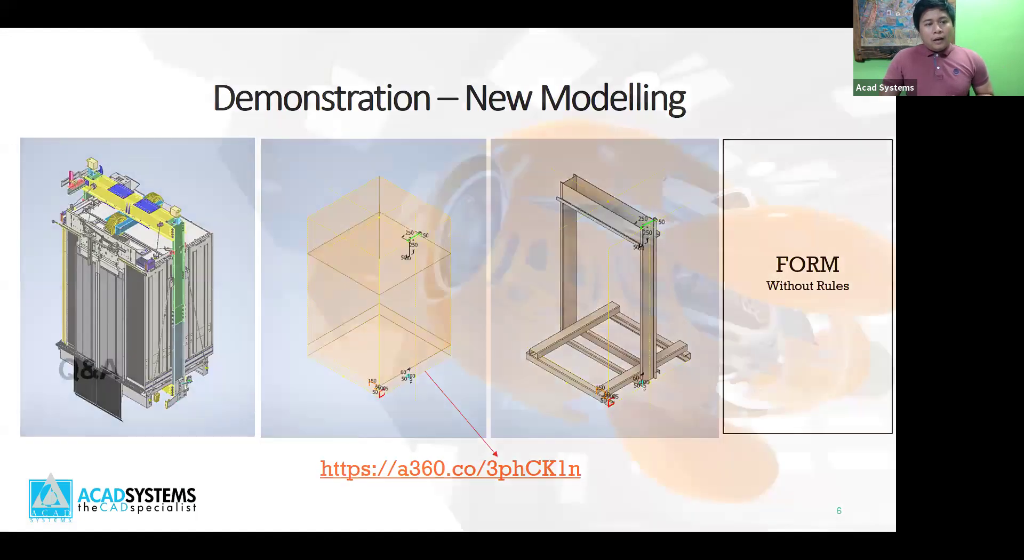
key(Right)
key(Right)
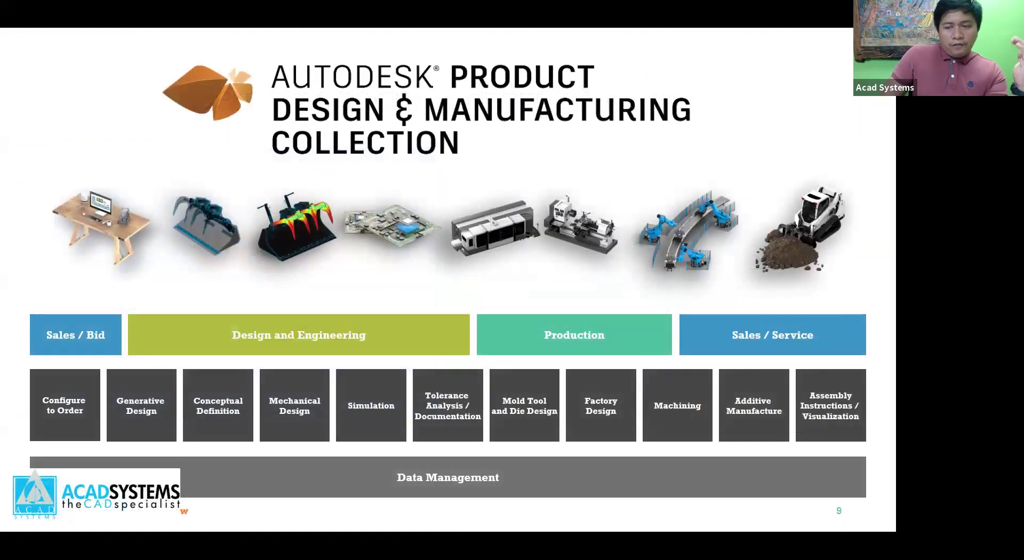
key(Left)
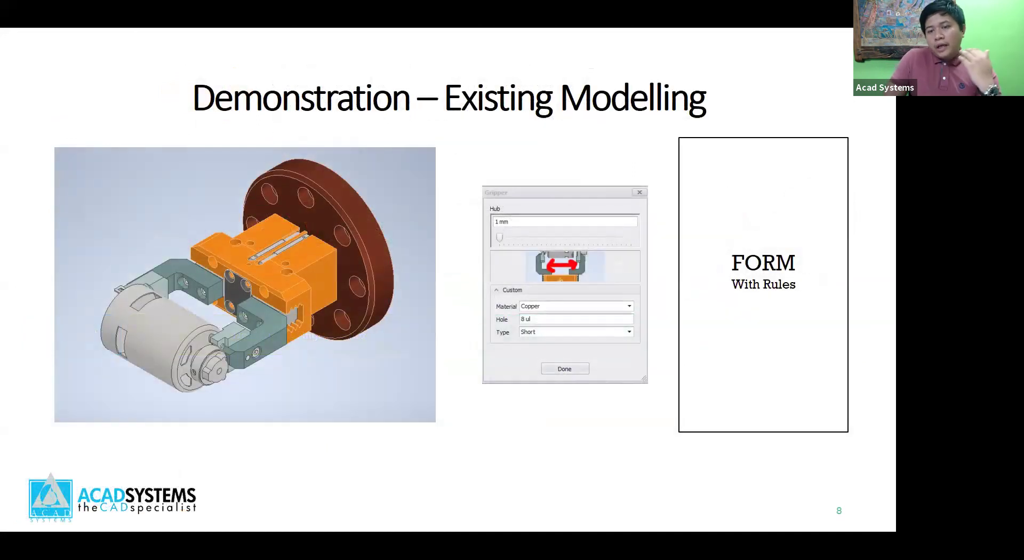
key(Right)
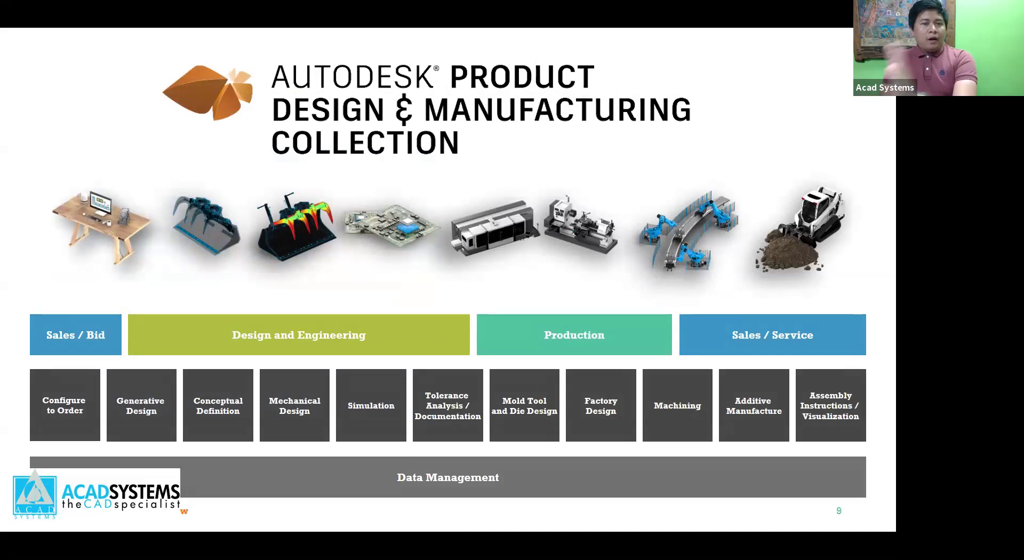
key(Right)
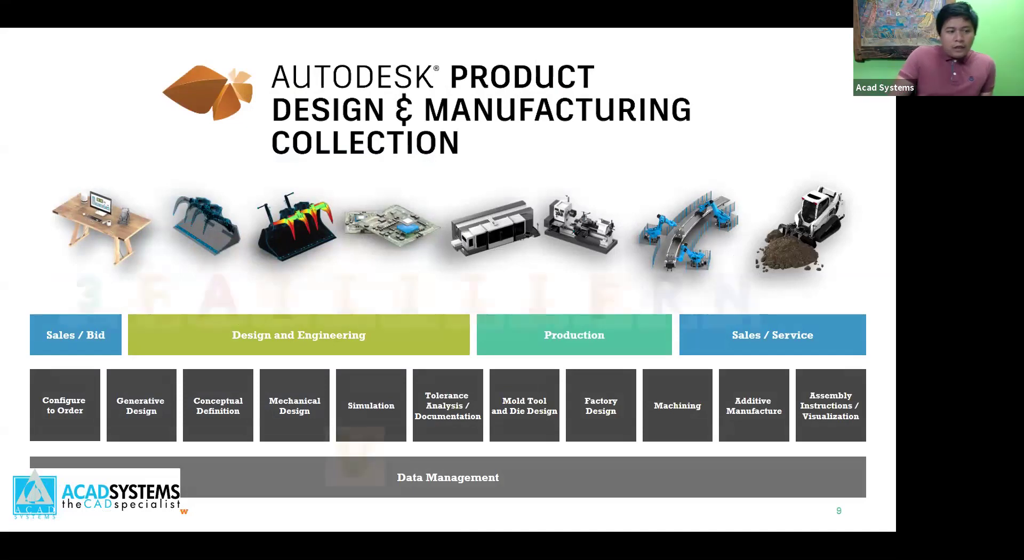